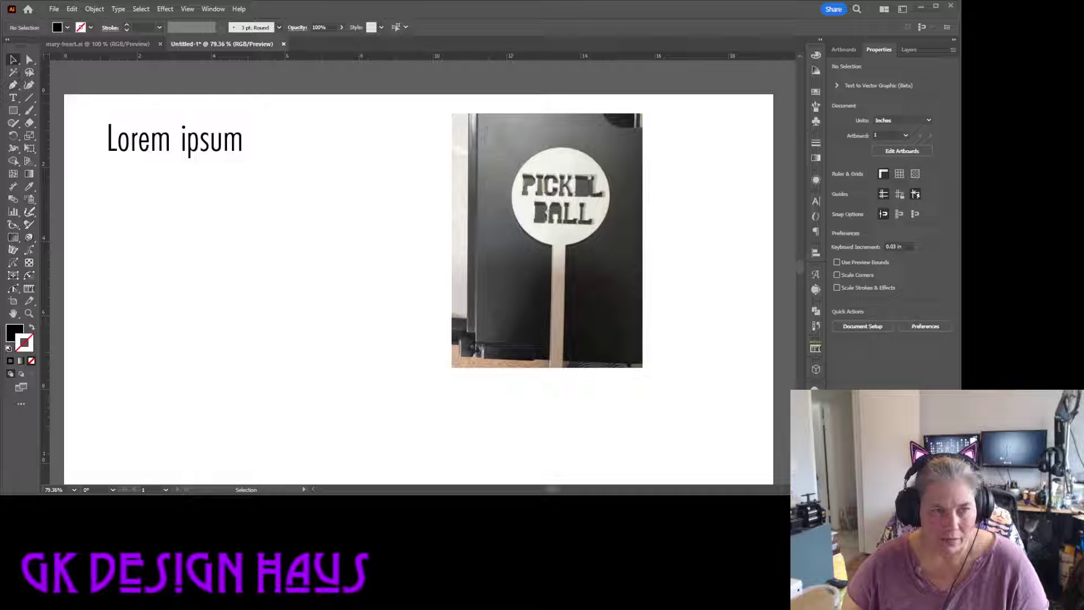
Step: Enlarge the "Lorem ipsum" text to about 118 pt and replace its wording with "PICKLE BALL"
click(171, 150)
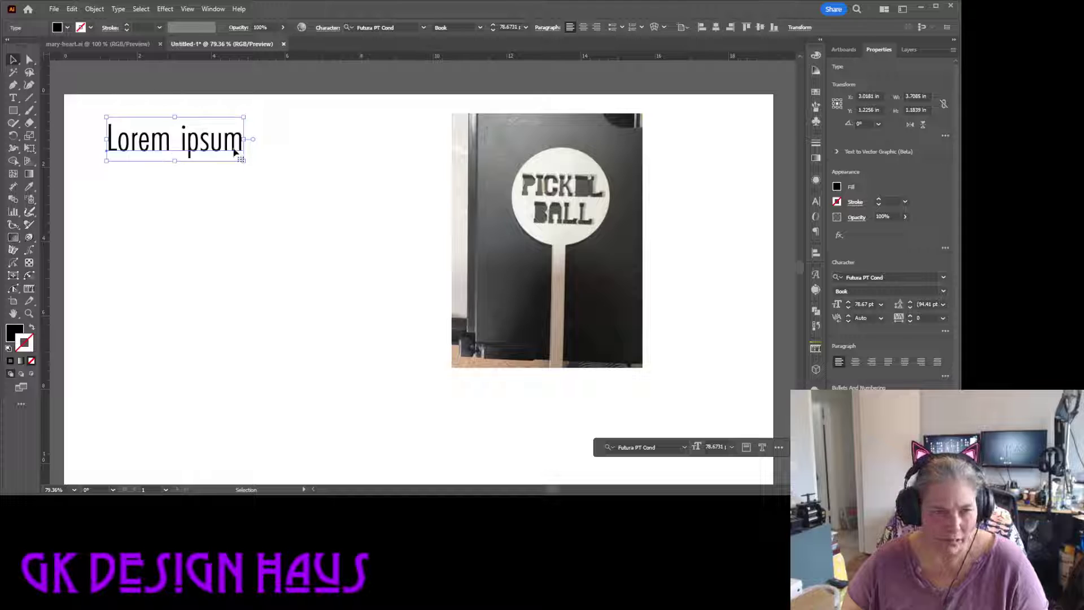
drag(243, 161, 313, 216)
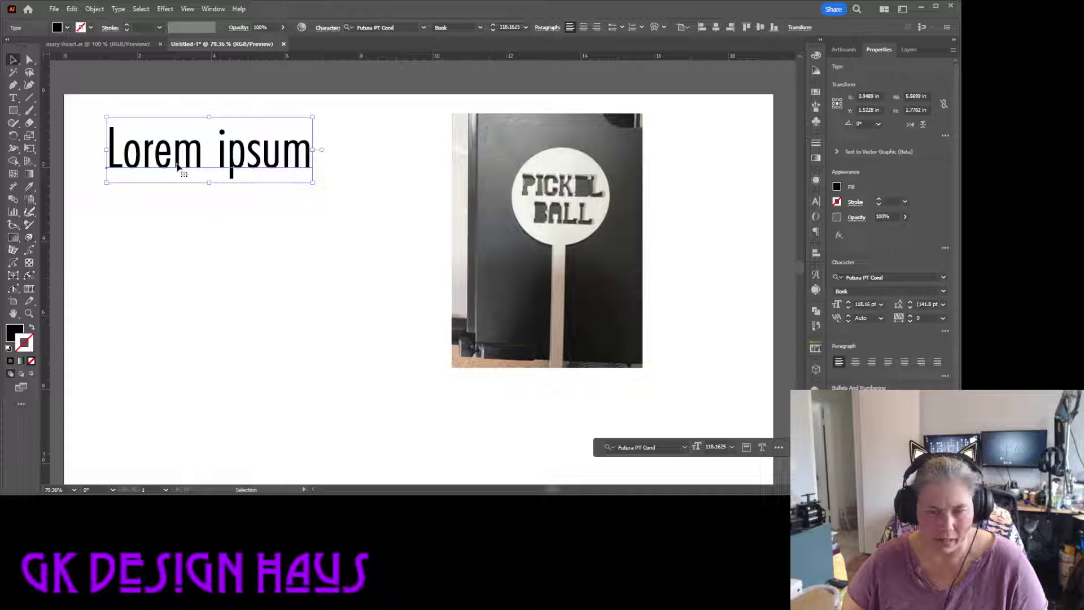
key(t)
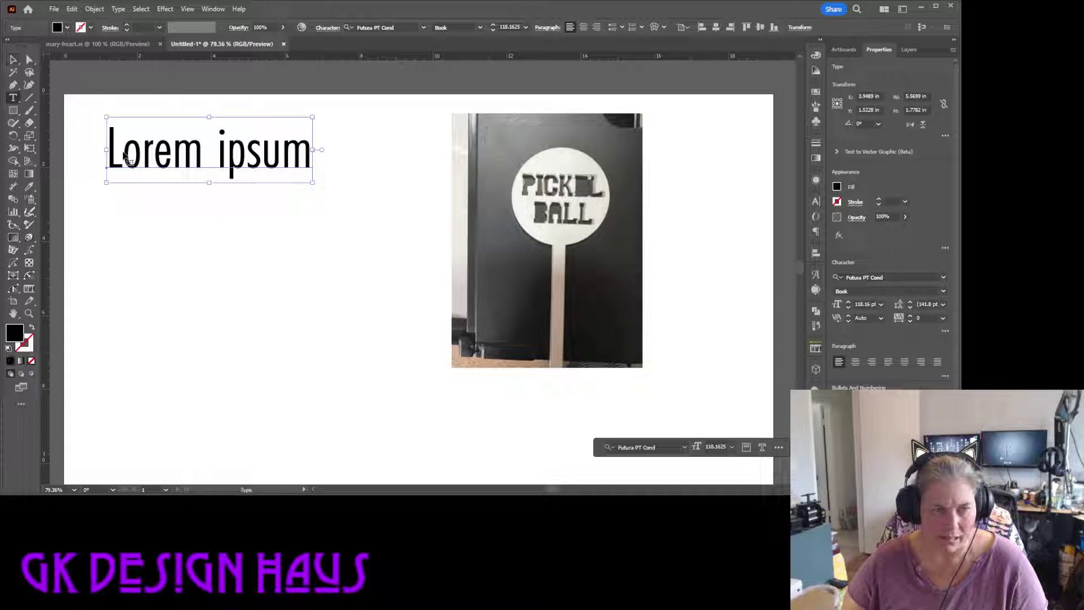
click(123, 161)
key(ctrl+a)
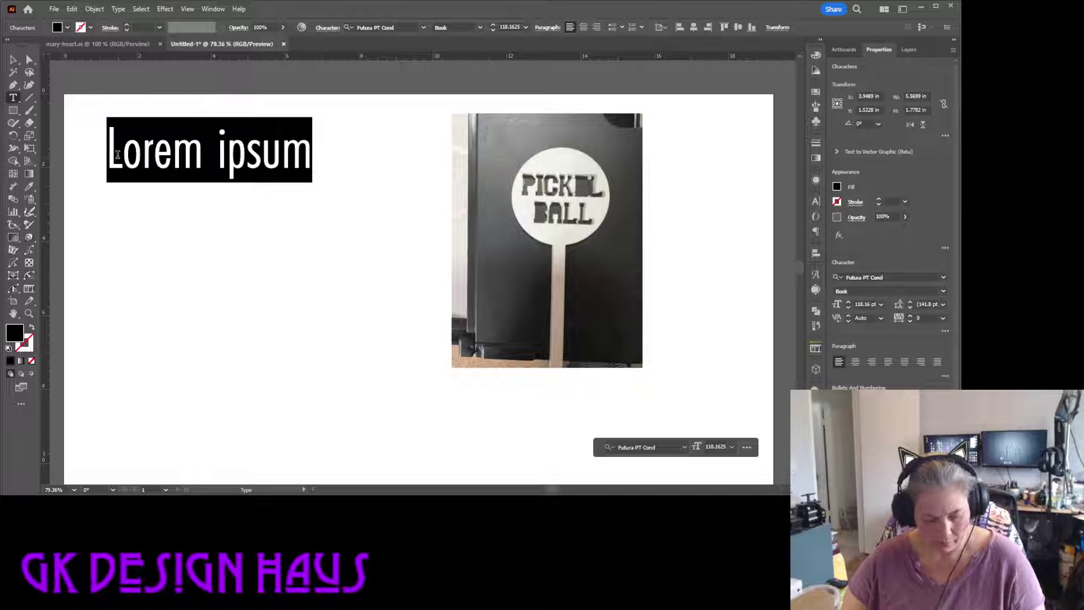
text(PICKLE BALL)
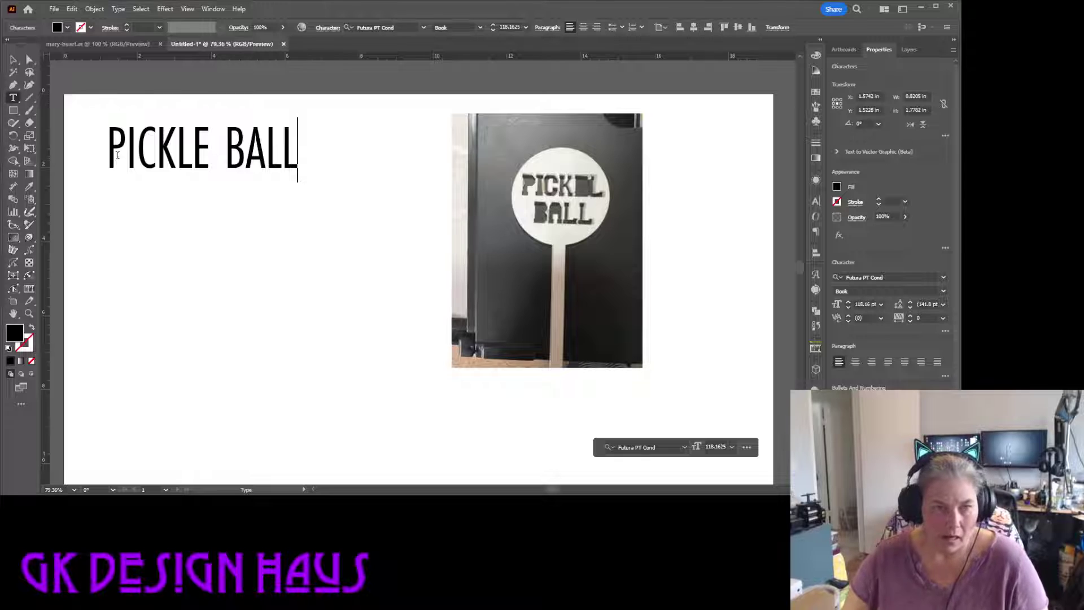
click(13, 60)
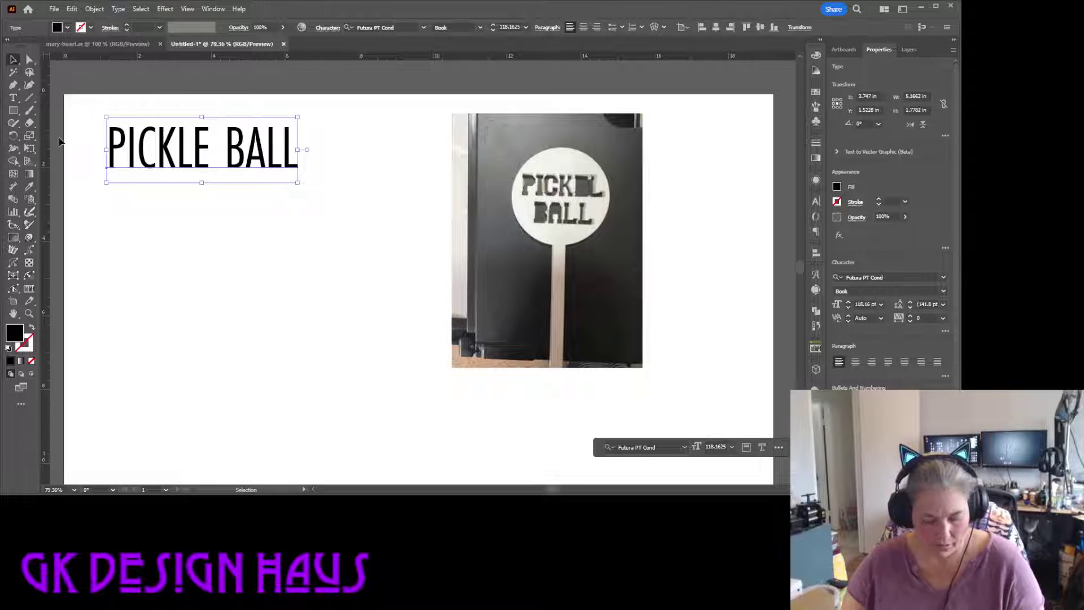
Step: Duplicate the PICKLE BALL text directly below the original and set the copy's font to OctinCollegeRg-Bold
drag(165, 148, 168, 203)
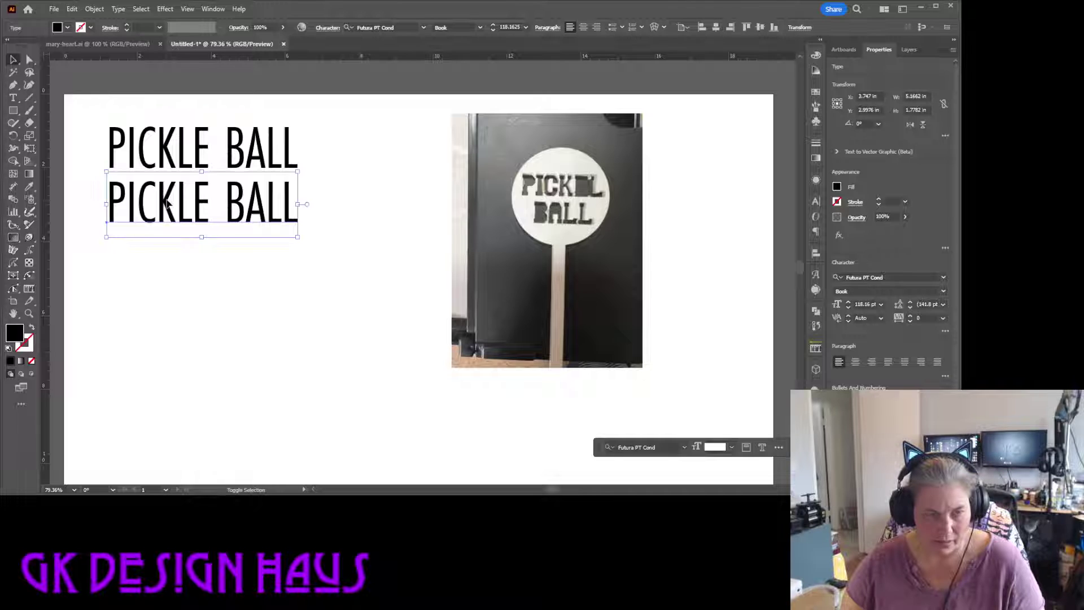
click(943, 279)
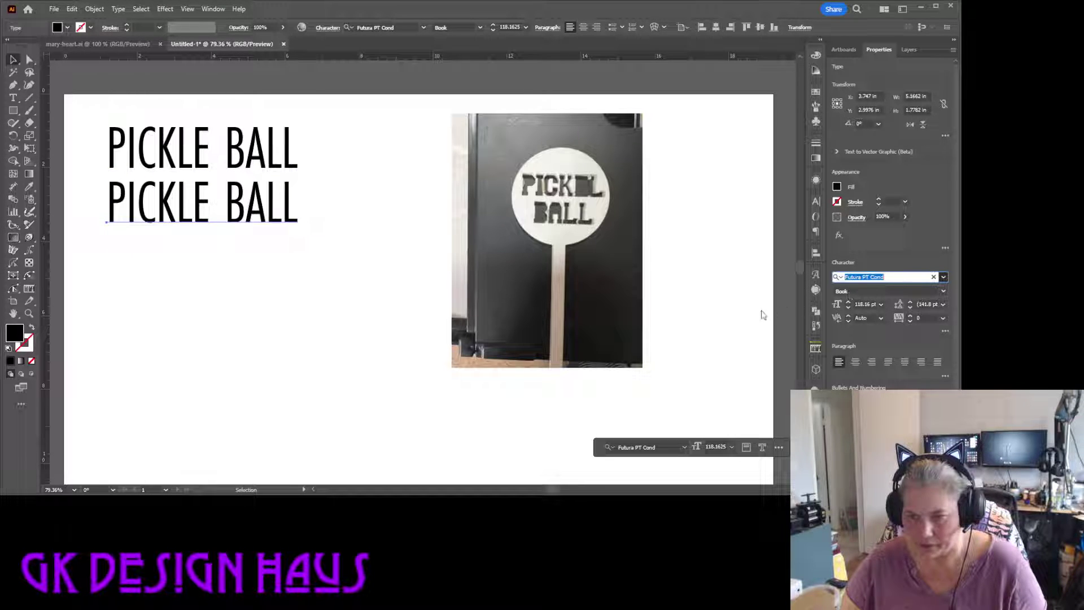
key(Return)
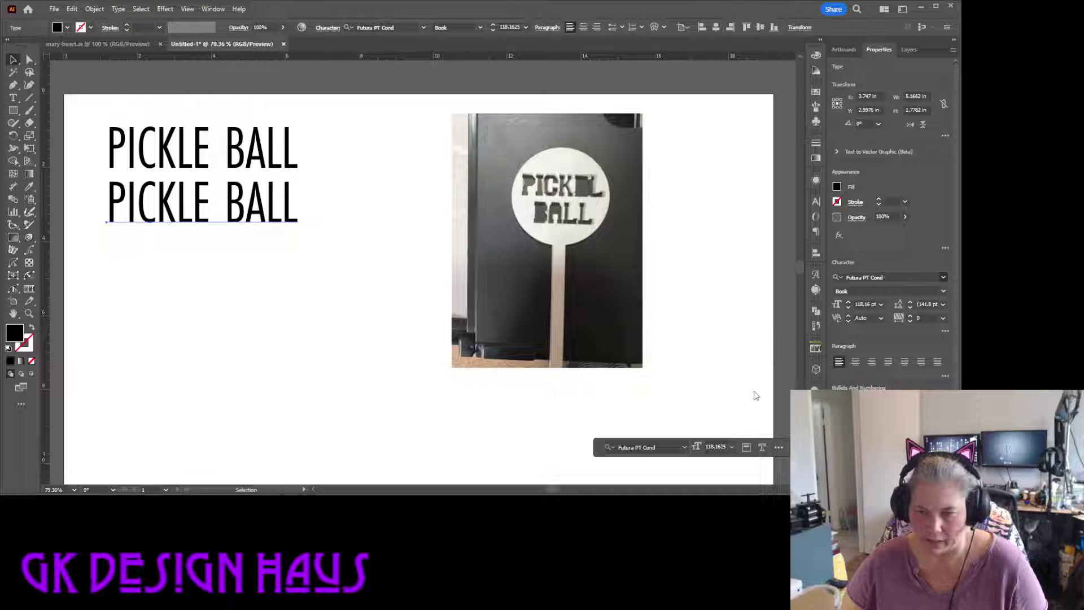
click(842, 278)
key(Down)
key(Down)
key(Down)
key(Down)
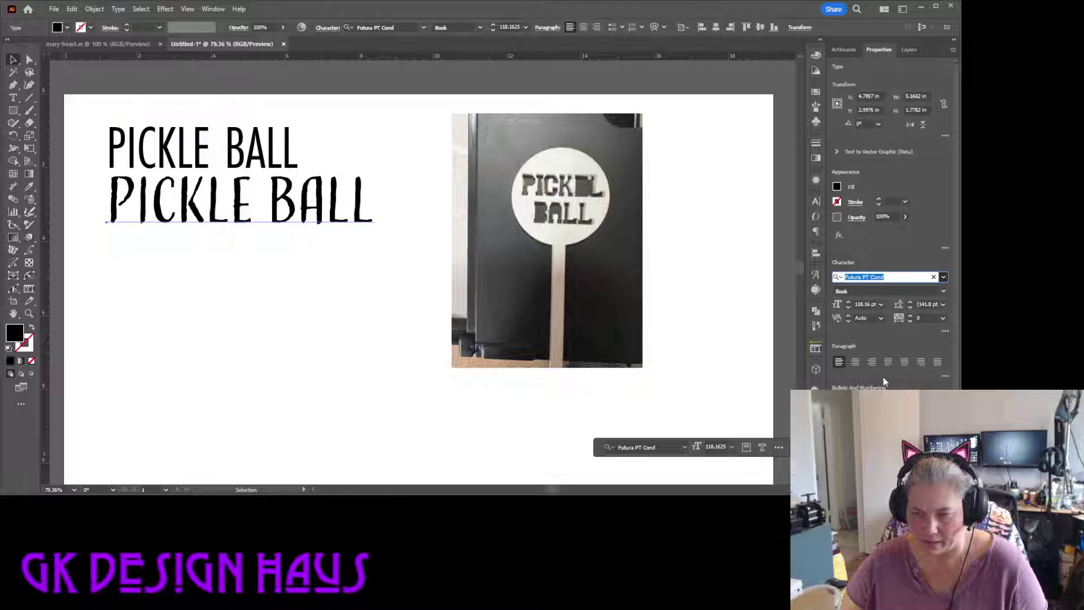
key(Down)
key(Down)
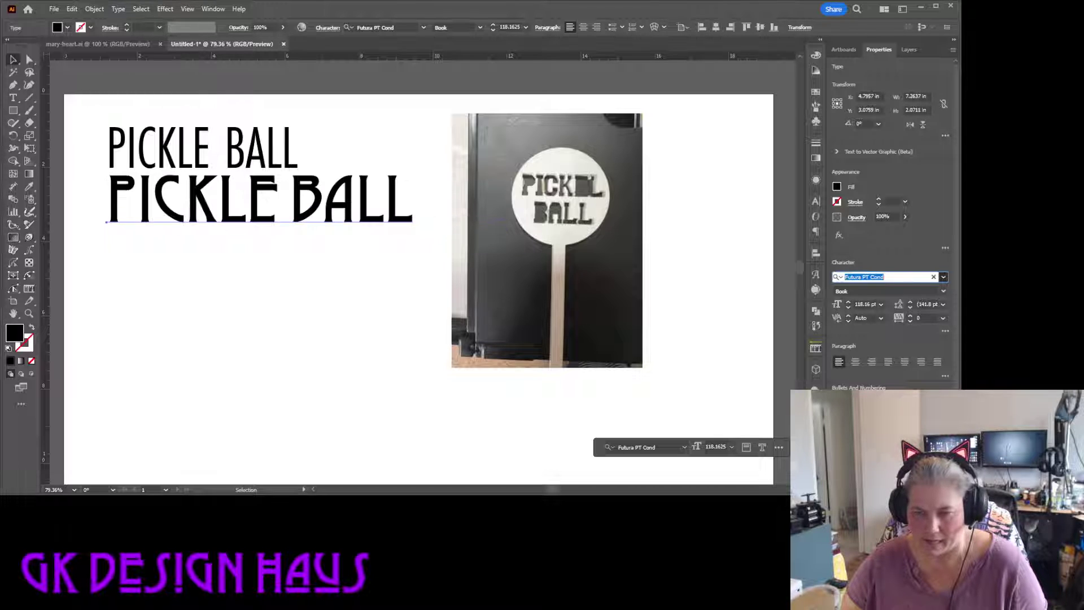
key(Down)
key(Down)
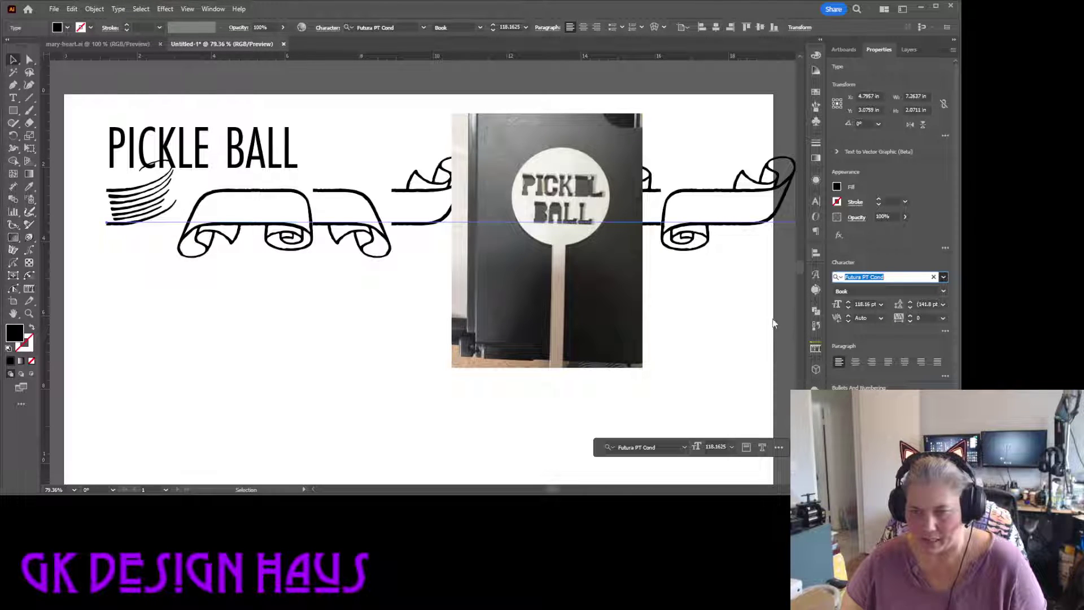
key(Down)
key(Down)
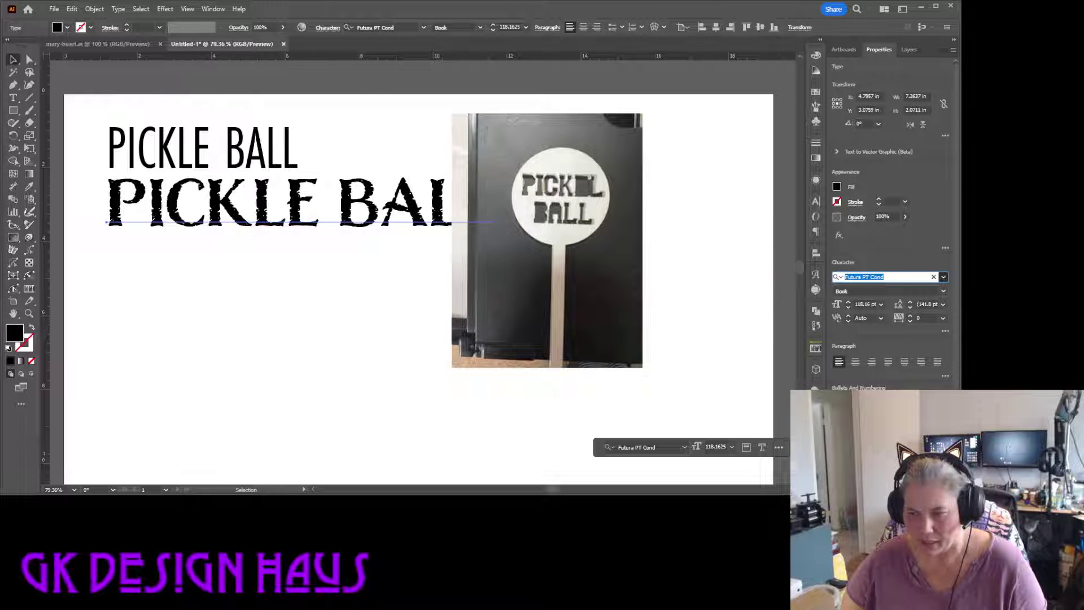
key(Down)
key(Down)
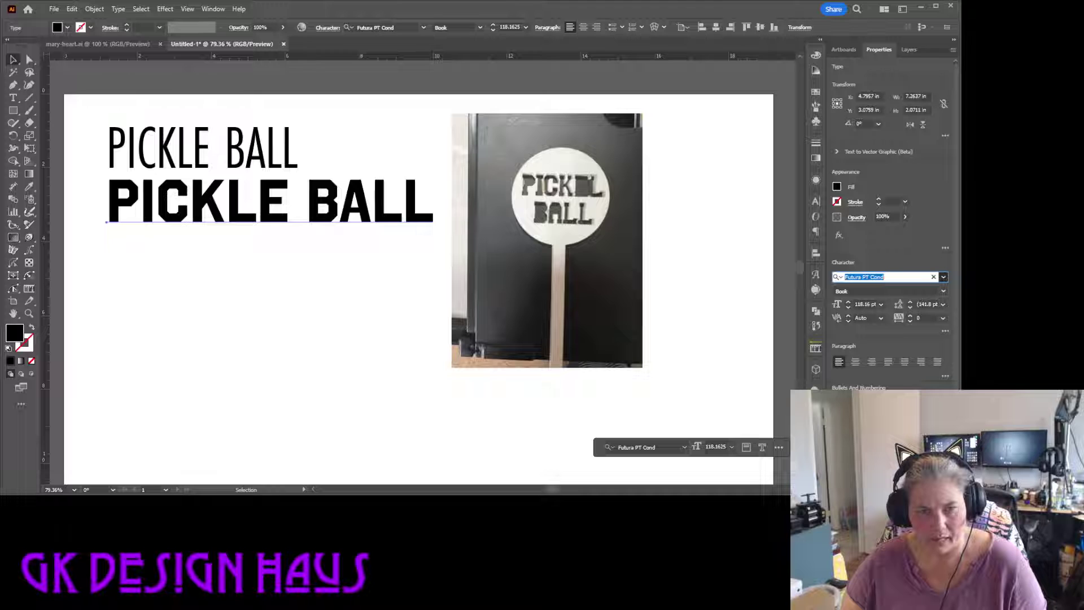
key(Return)
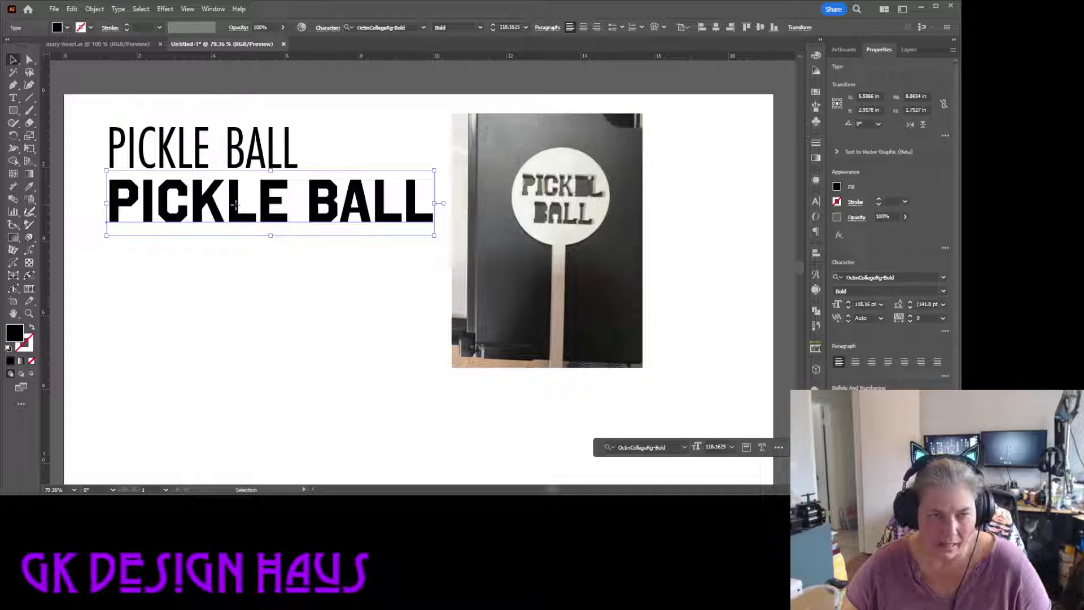
Step: Duplicate the bold PICKLE BALL text below itself and place the bold original just under the thin text
drag(235, 206, 235, 231)
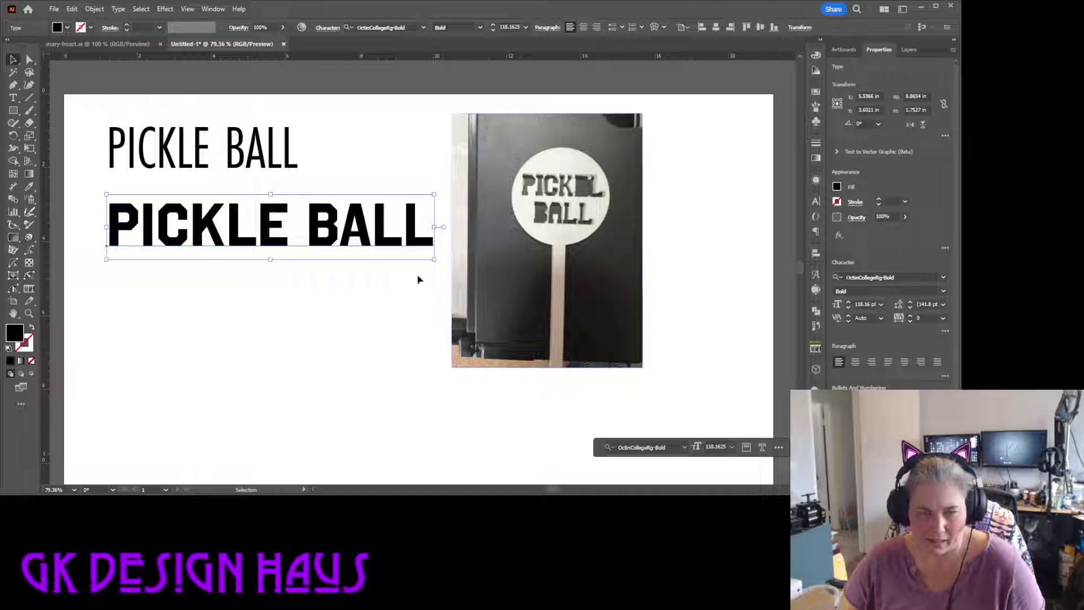
click(183, 280)
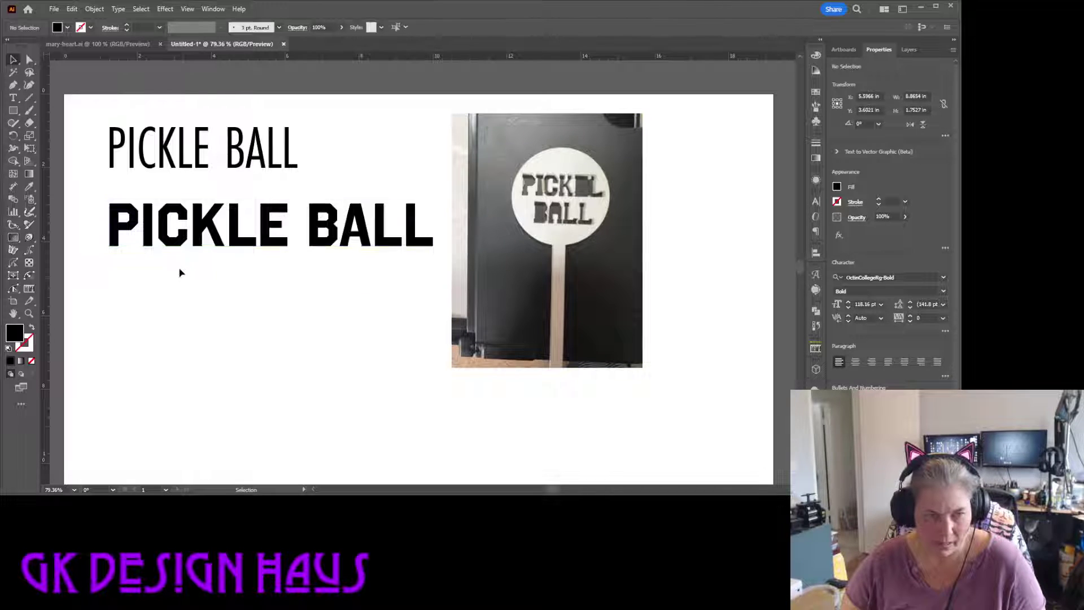
click(150, 226)
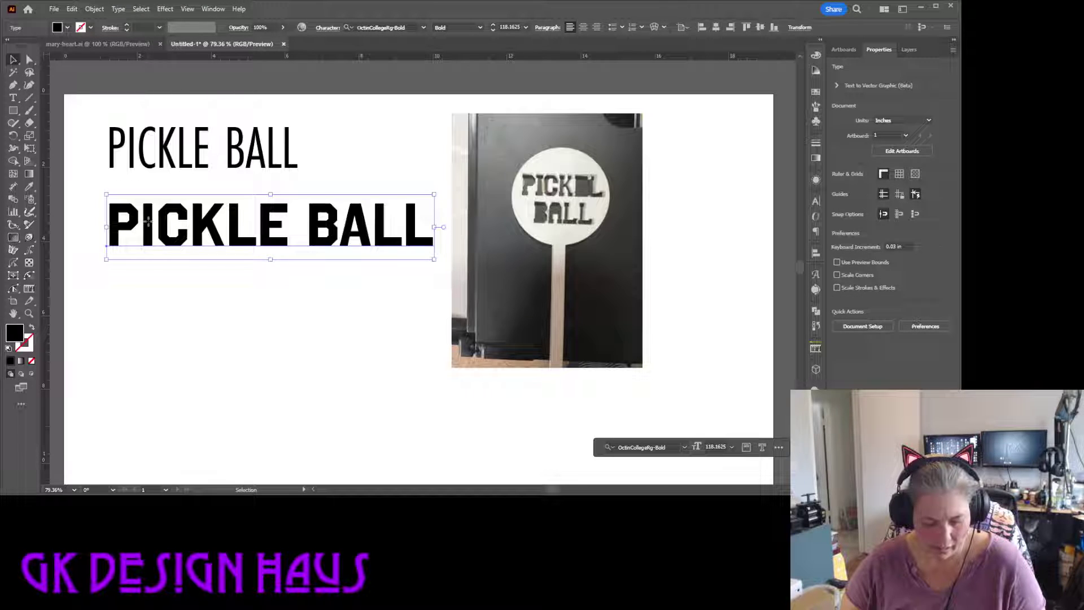
drag(148, 221, 146, 282)
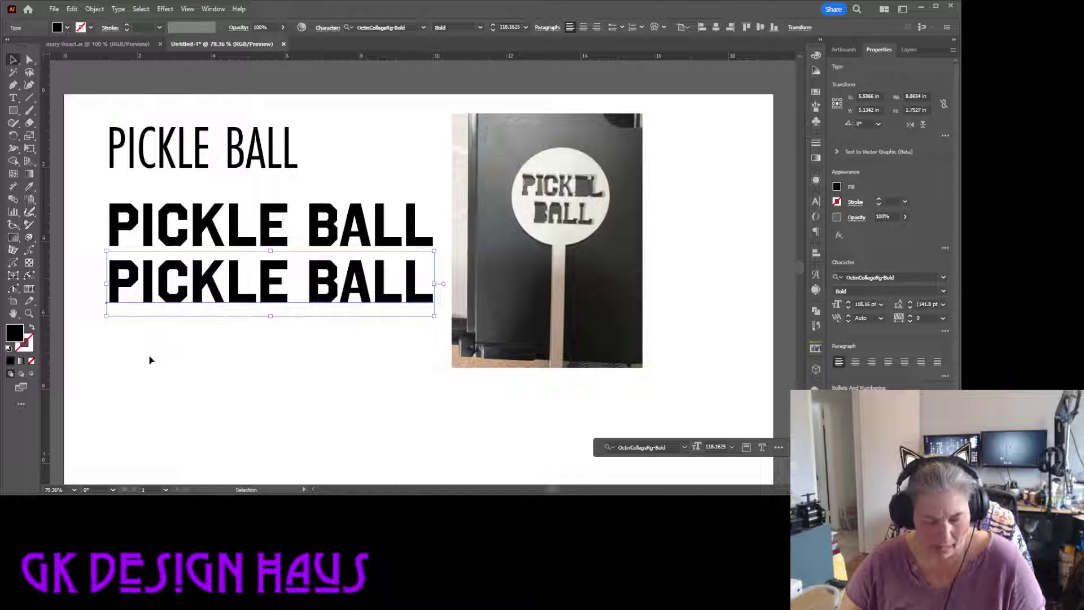
click(177, 363)
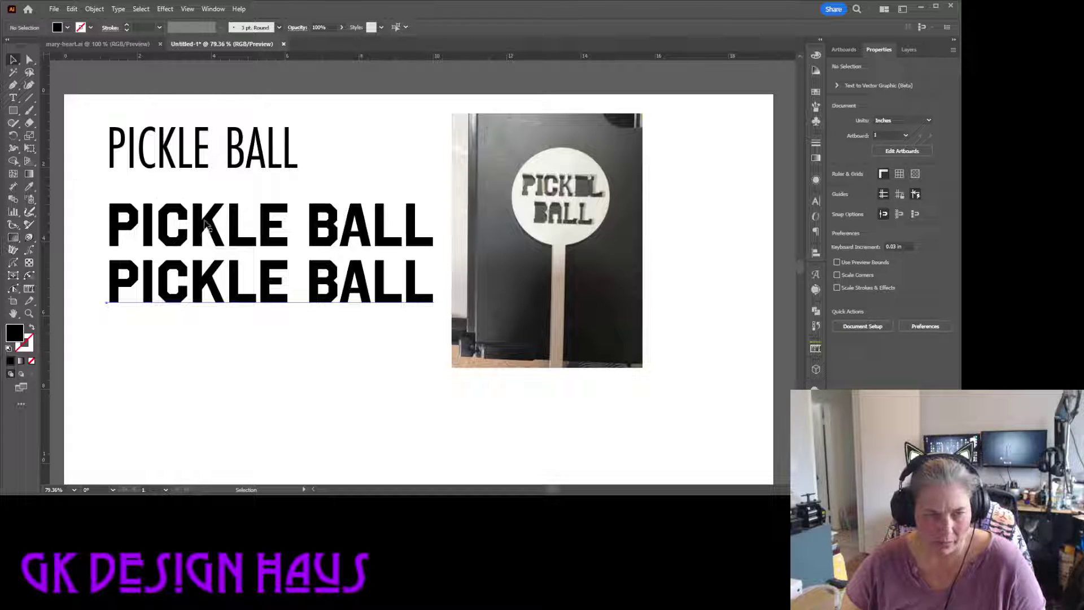
click(206, 226)
mouse_move(198, 240)
mouse_down()
mouse_move(198, 210)
mouse_move(201, 219)
mouse_up()
Step: Convert the lower bold PICKLE BALL text to outlines
click(195, 278)
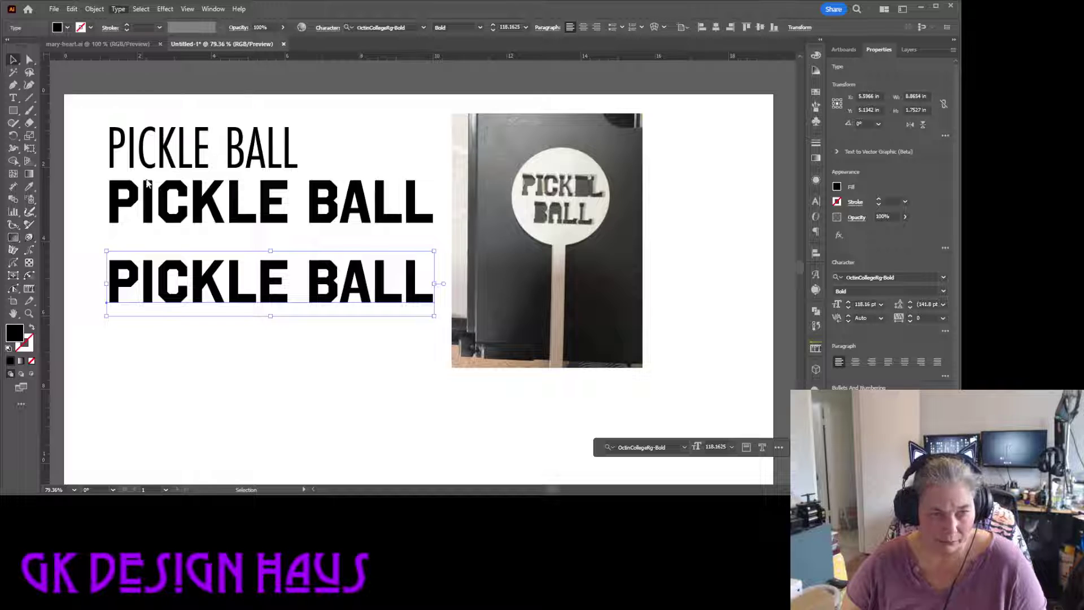
key(ctrl+shift+o)
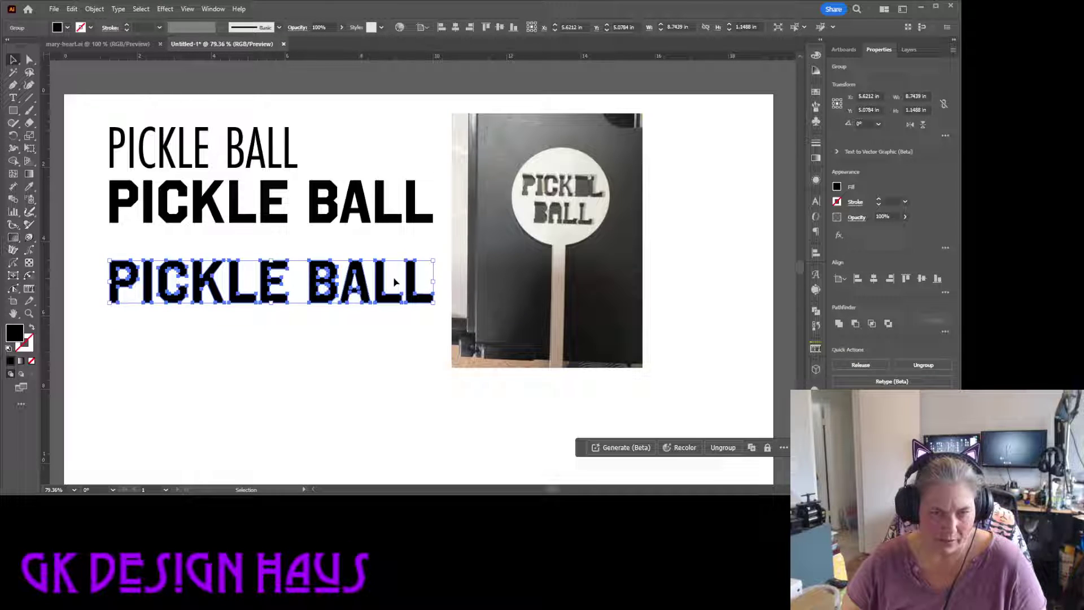
click(336, 345)
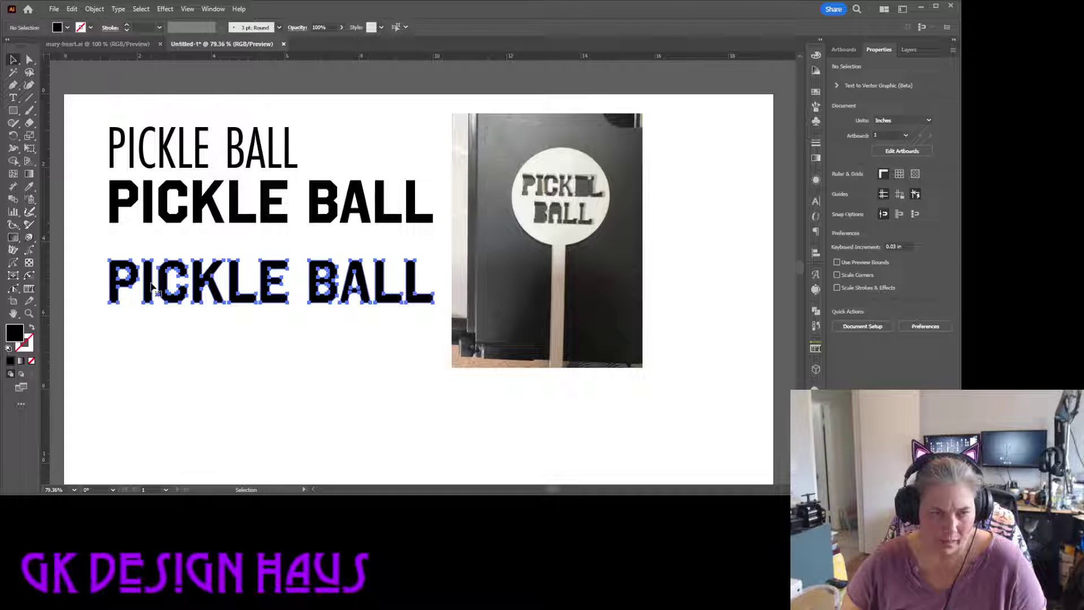
double_click(151, 286)
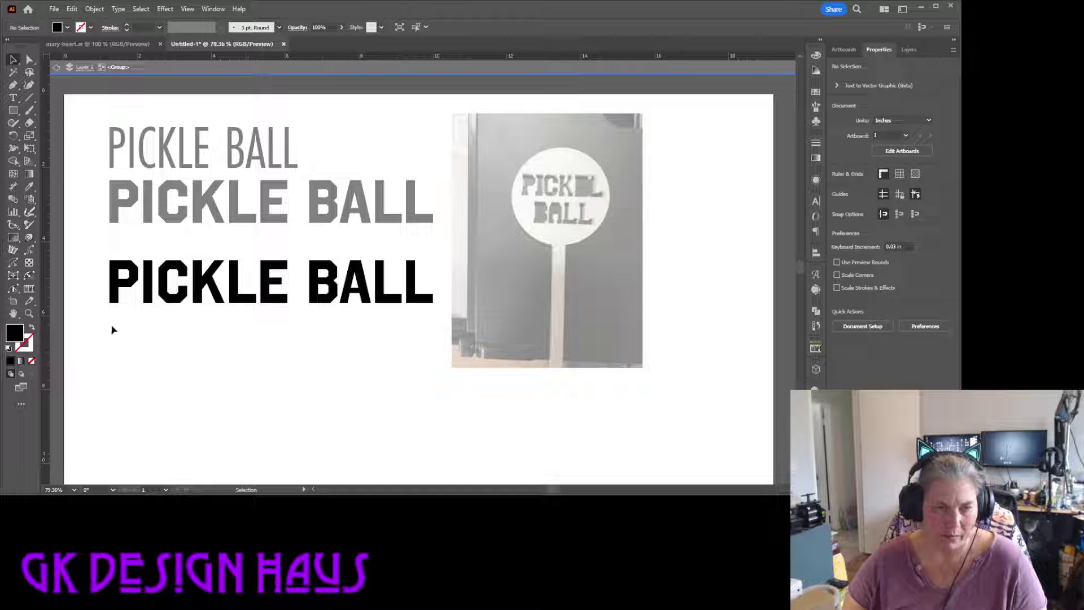
double_click(182, 341)
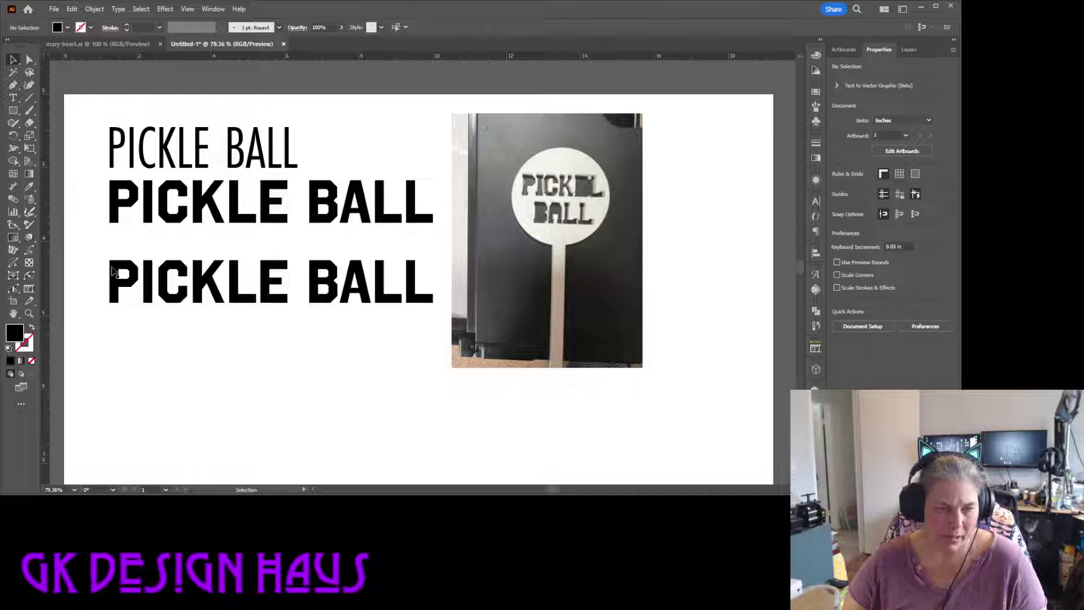
Step: Shift the outlined PICKLE BALL group slightly down and isolate it so single letters can be edited
mouse_move(113, 272)
mouse_down()
mouse_move(129, 282)
mouse_move(113, 272)
mouse_up()
click(116, 355)
click(131, 277)
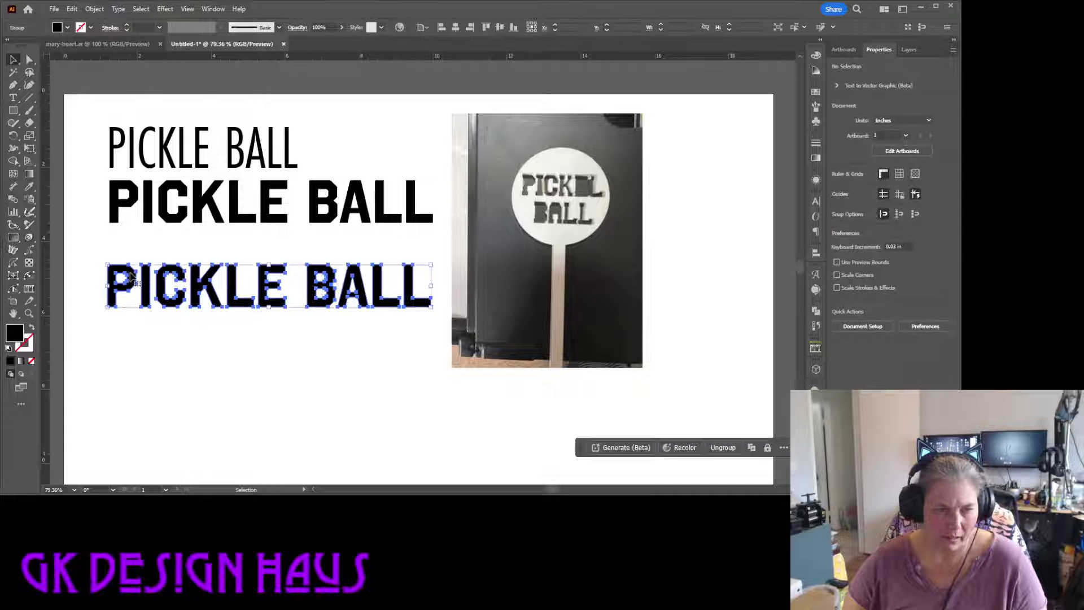
double_click(131, 276)
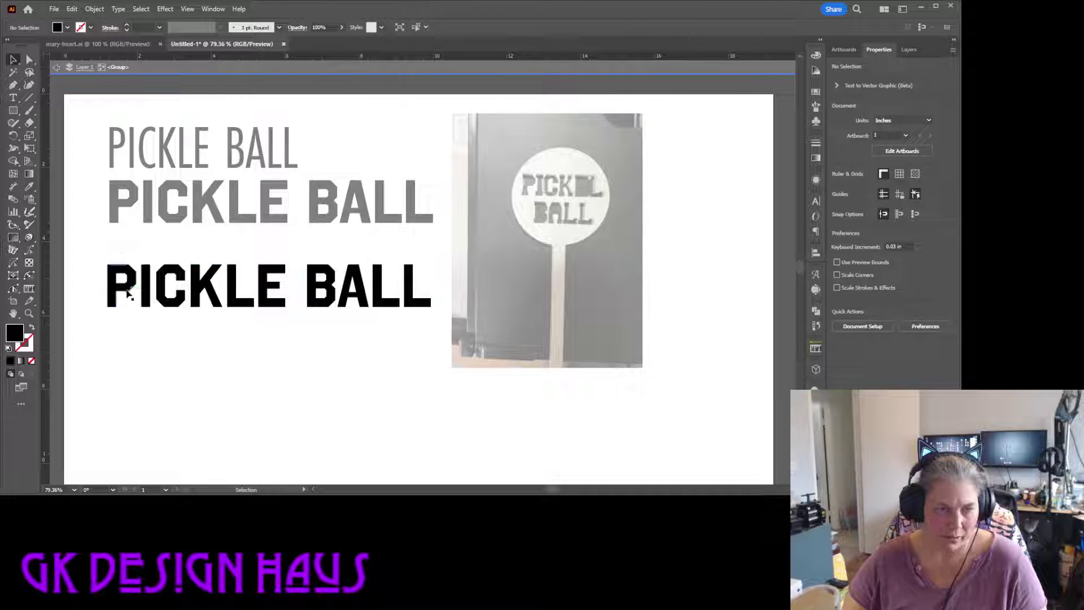
click(128, 292)
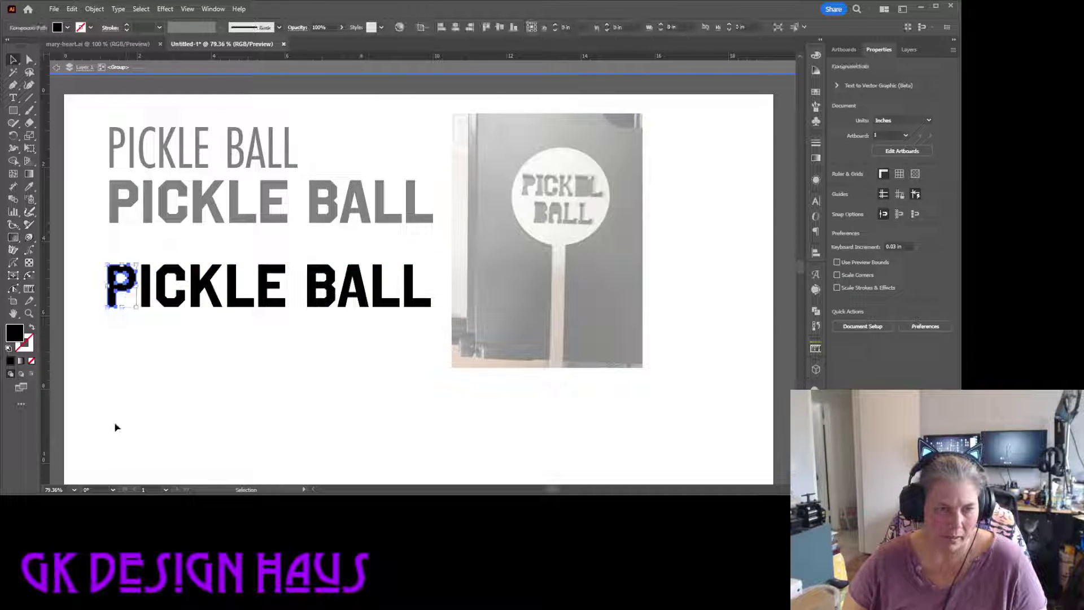
click(183, 349)
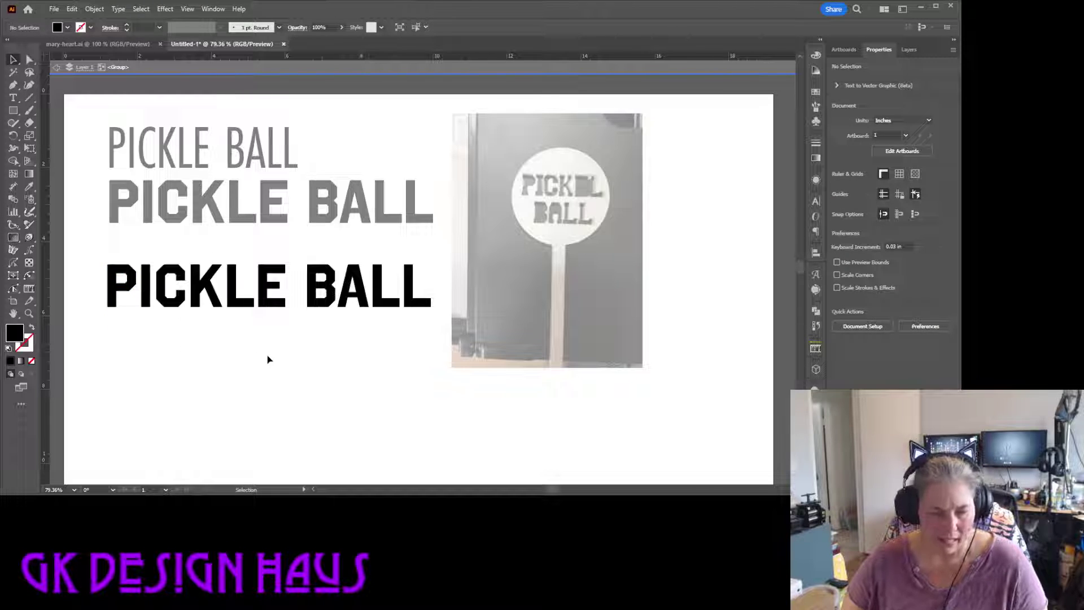
Step: Draw a black rectangle about 0.25 in wide and 0.1 in high directly below the inner opening of the outlined P
key(ctrl+space)
click(126, 284)
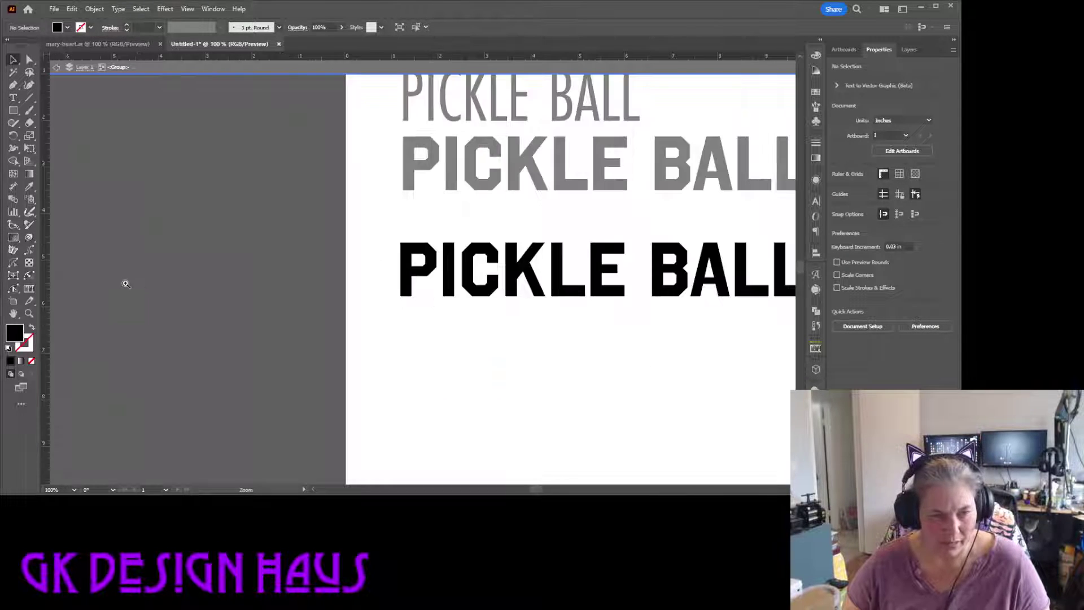
click(418, 270)
click(311, 271)
click(288, 247)
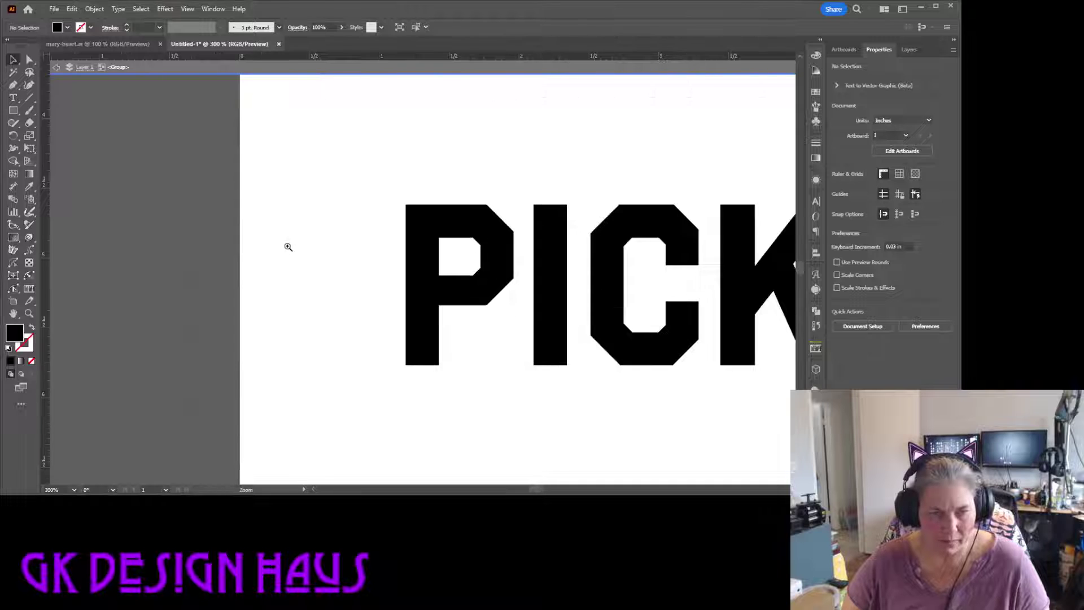
drag(288, 247, 346, 259)
click(533, 307)
drag(532, 307, 210, 278)
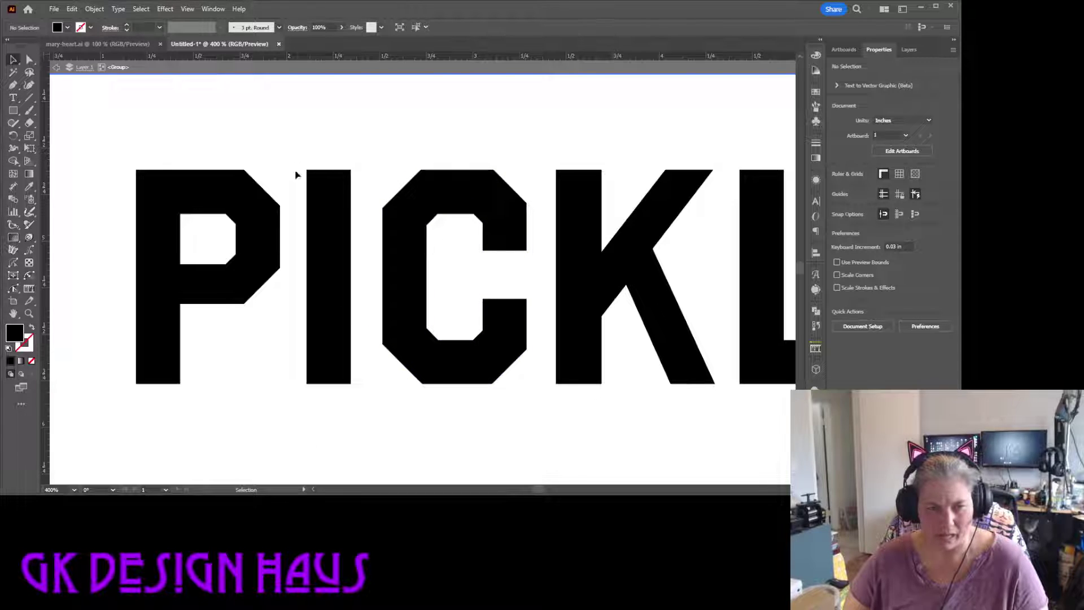
click(13, 110)
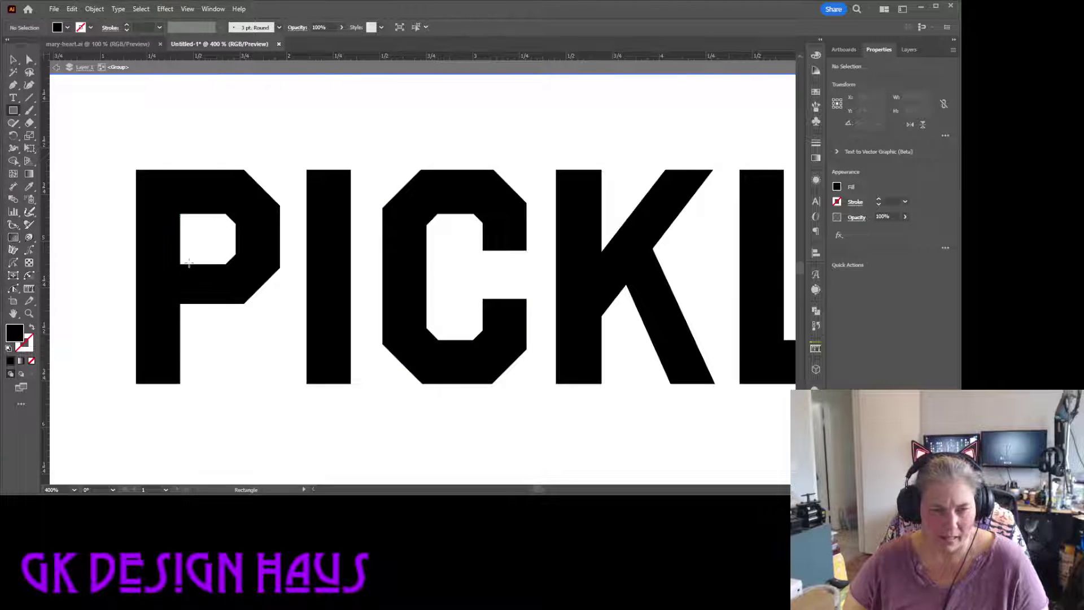
drag(179, 264, 226, 282)
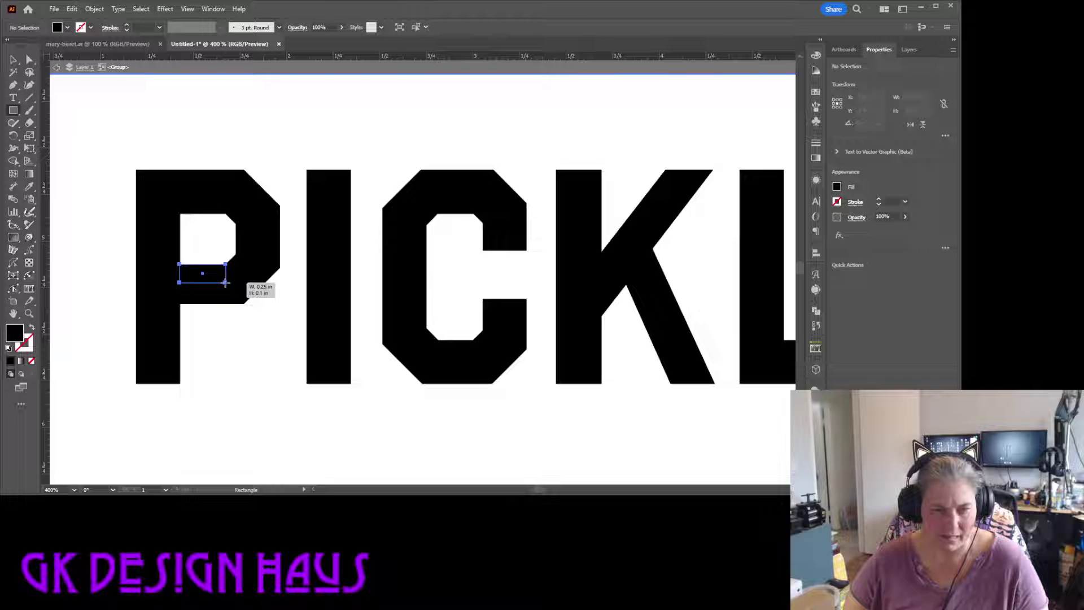
drag(226, 283, 226, 282)
click(12, 59)
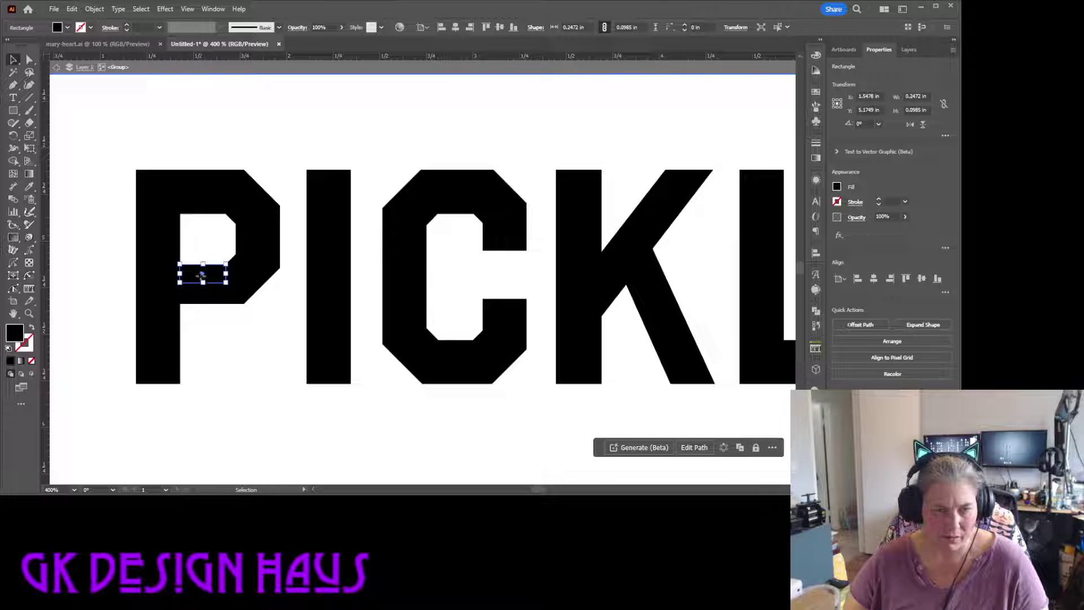
Step: Widen the black rectangle to about 0.42 in and lay it across the P's stem, reaching into the inner opening
drag(202, 278, 223, 381)
drag(220, 388, 220, 389)
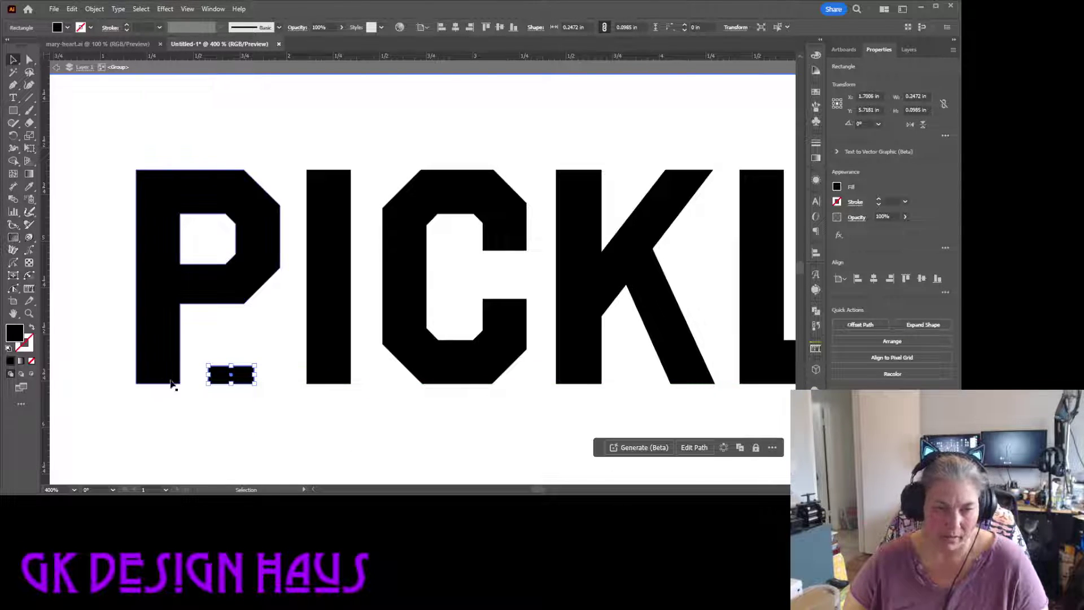
drag(257, 374, 175, 257)
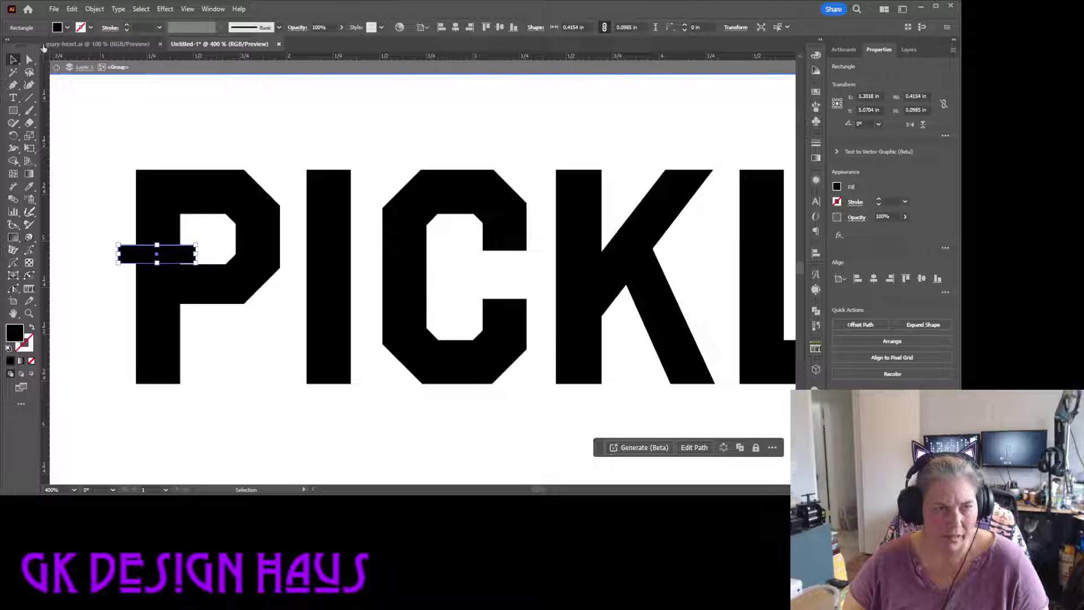
Step: Fill the rectangle blue and align its lower edge with the bottom edge of the P's inner opening
key(comma)
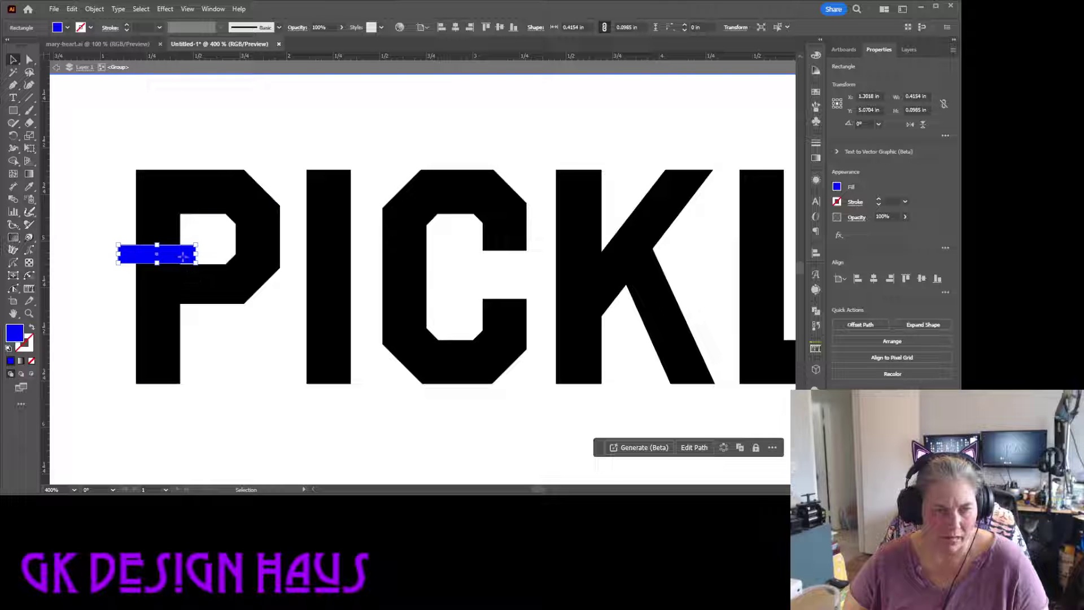
drag(183, 257, 181, 262)
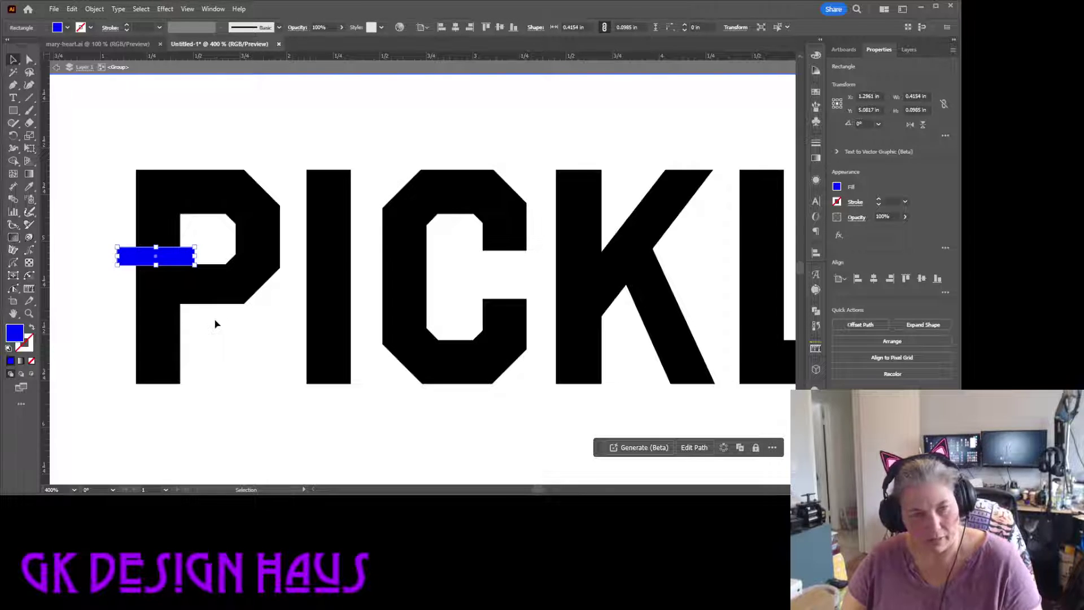
click(237, 337)
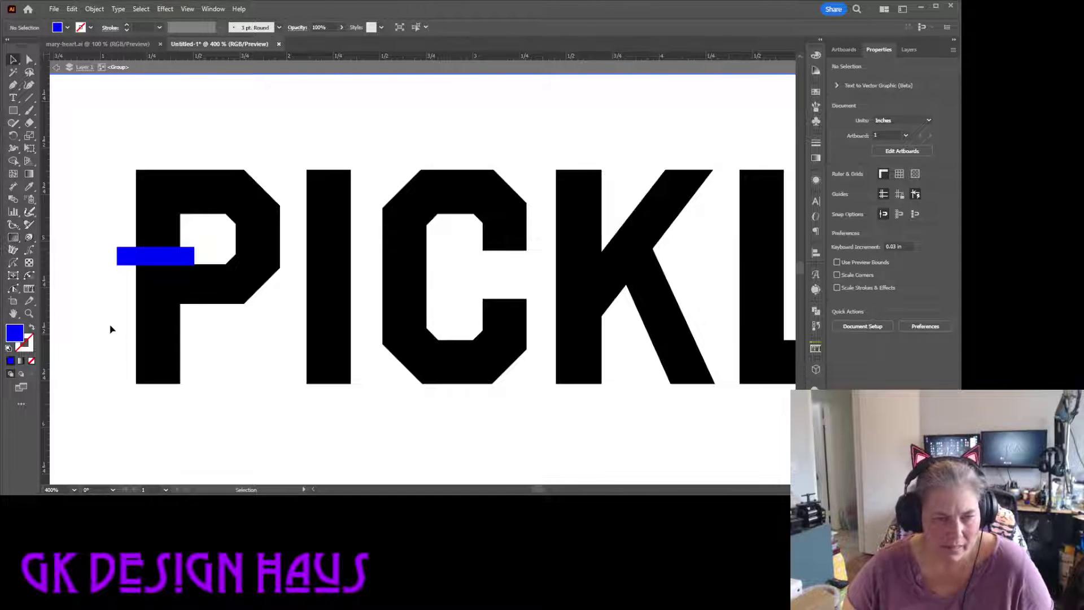
key(z)
drag(192, 258, 428, 314)
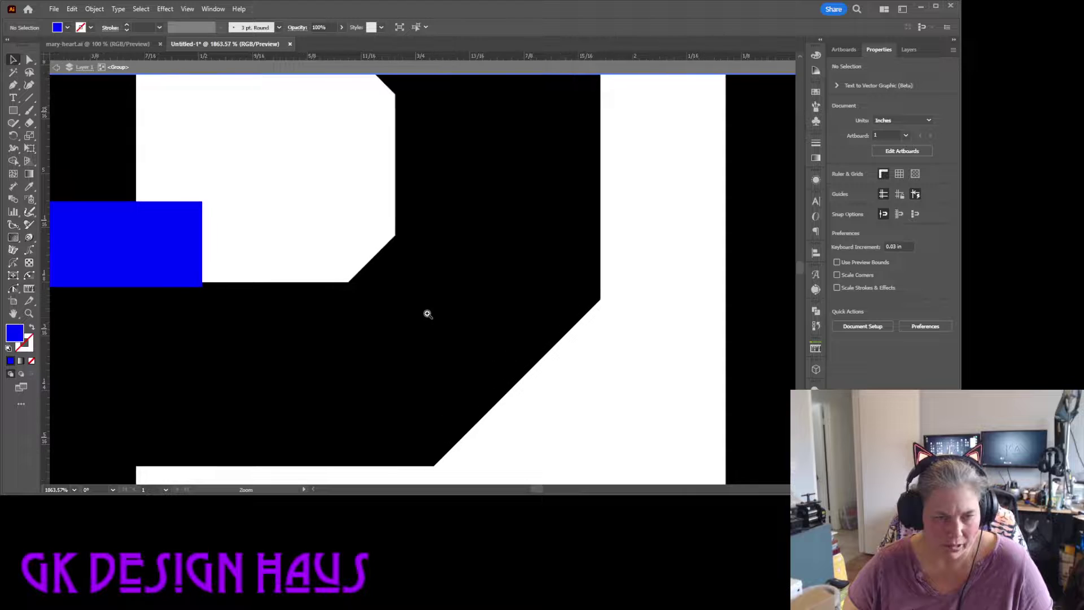
key(v)
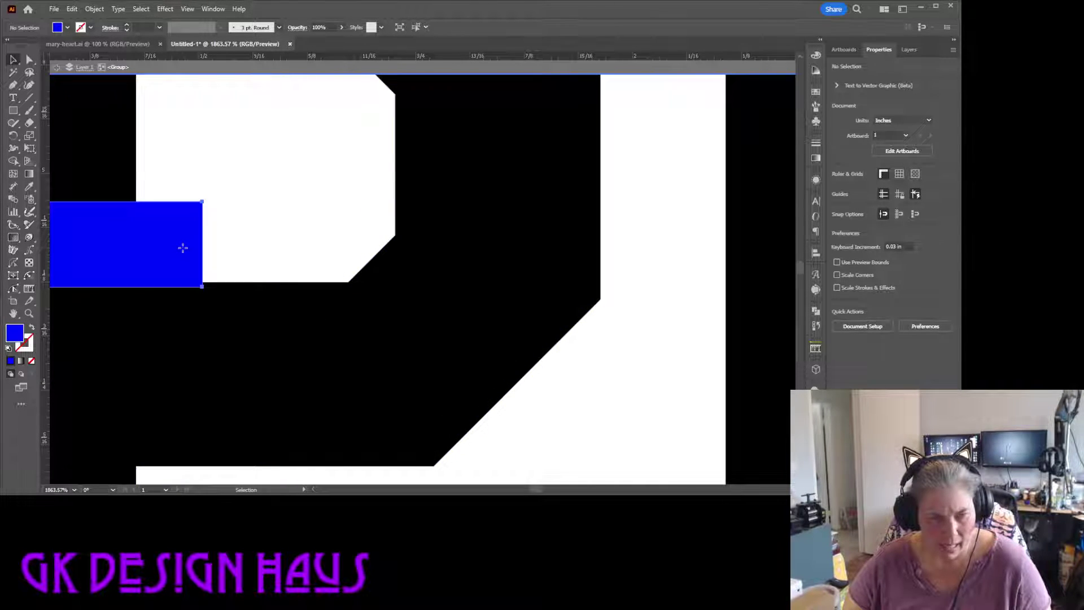
drag(182, 247, 183, 248)
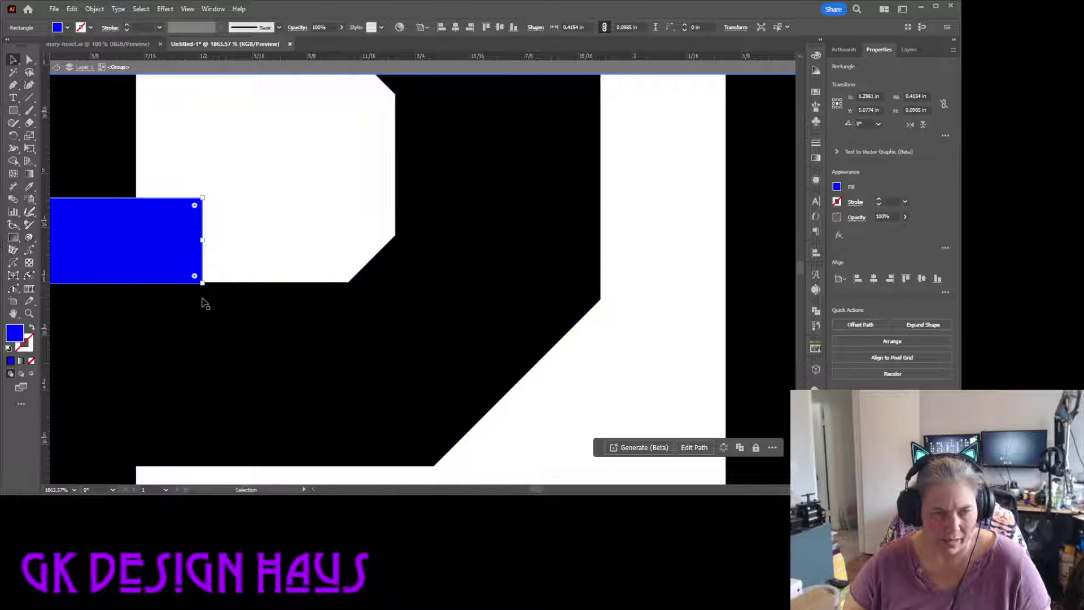
Step: Place a spare copy of the blue rectangle just below the P, leaving the original across the stem
ctrl+alt+click(192, 205)
ctrl+alt+click(301, 240)
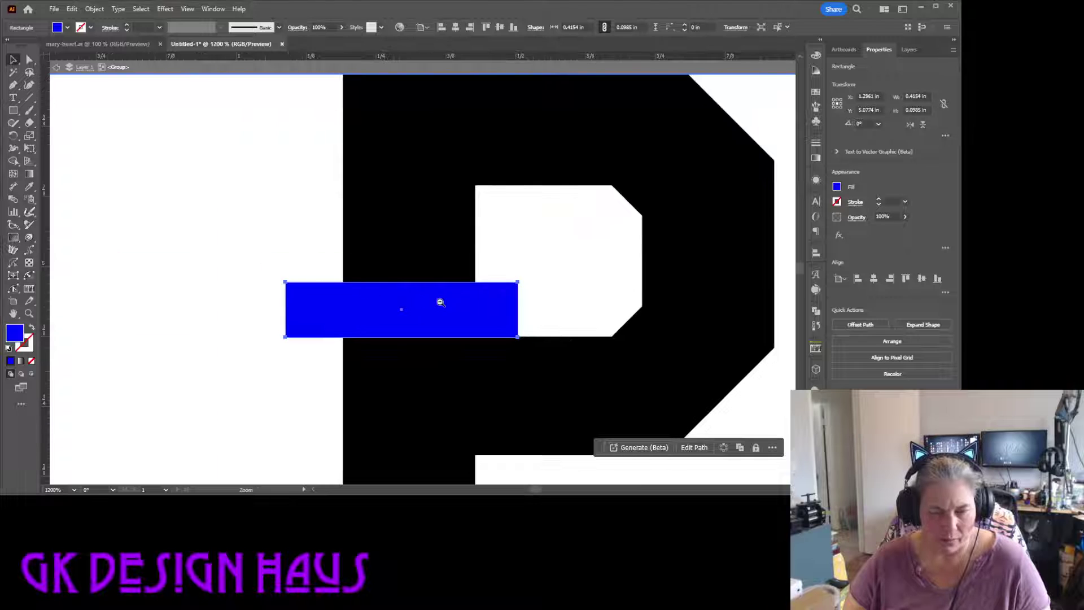
drag(437, 300, 261, 235)
ctrl+alt+click(278, 241)
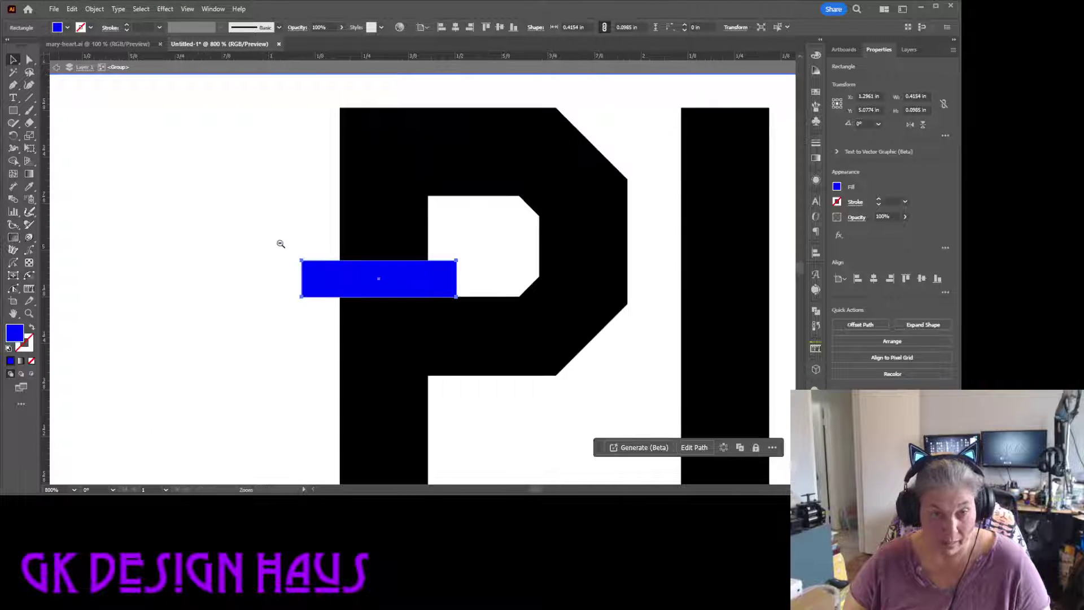
ctrl+alt+click(375, 292)
ctrl+alt+click(424, 286)
drag(424, 286, 179, 299)
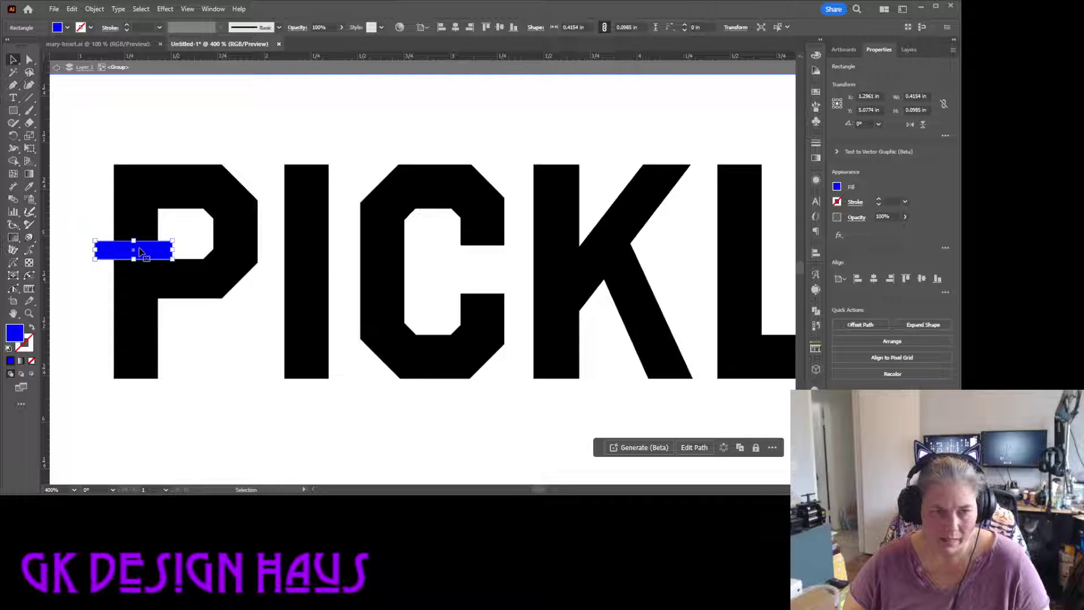
alt+drag(140, 251, 231, 395)
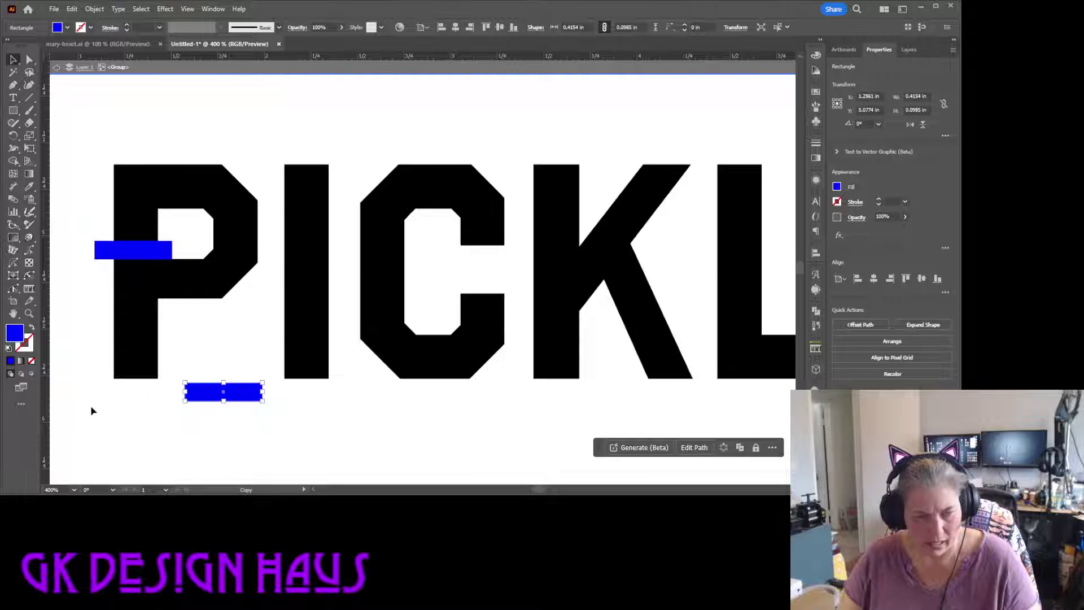
click(86, 291)
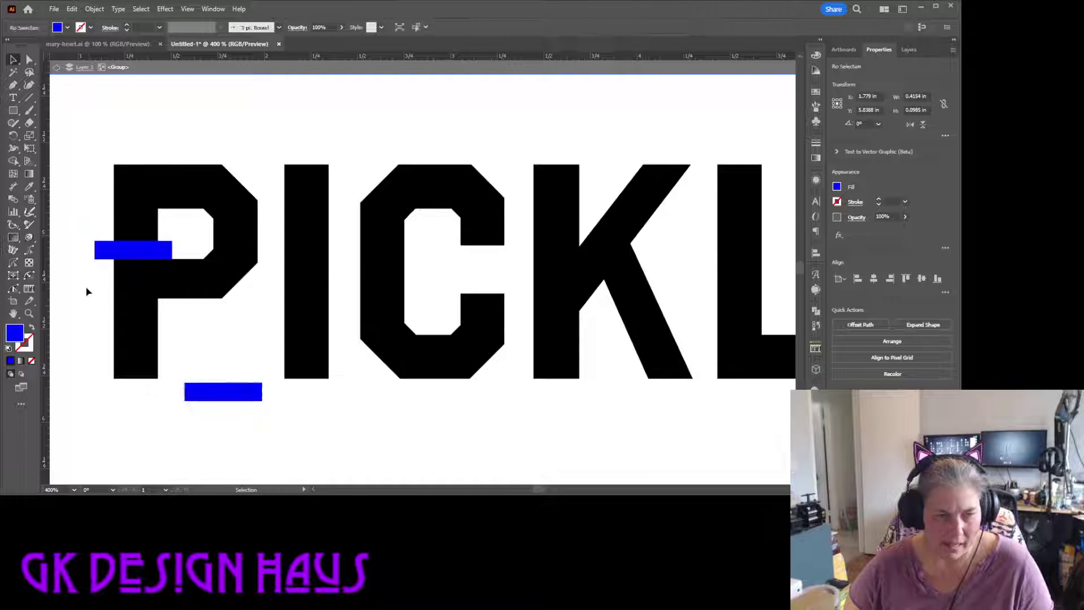
Step: Subtract the blue rectangle on the P's stem from the letter to cut a stencil gap into its inner opening
drag(89, 220, 144, 272)
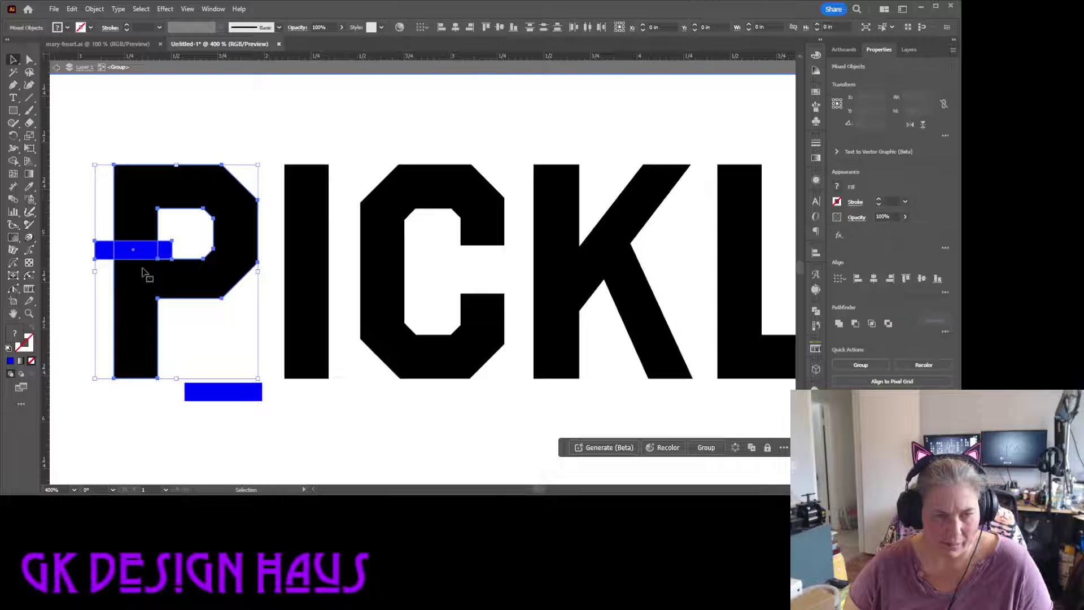
click(855, 323)
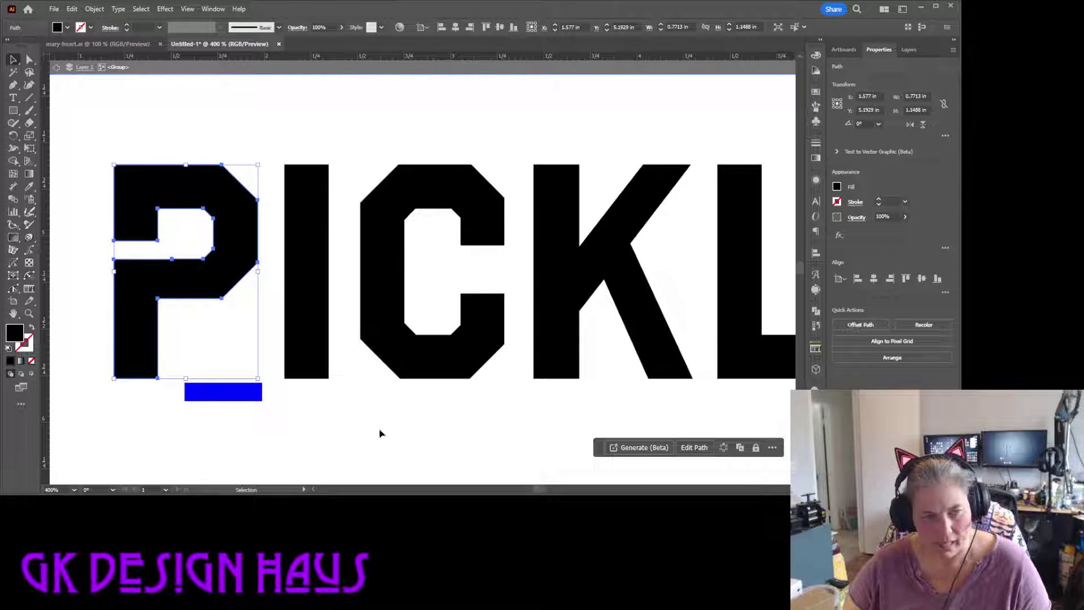
click(312, 438)
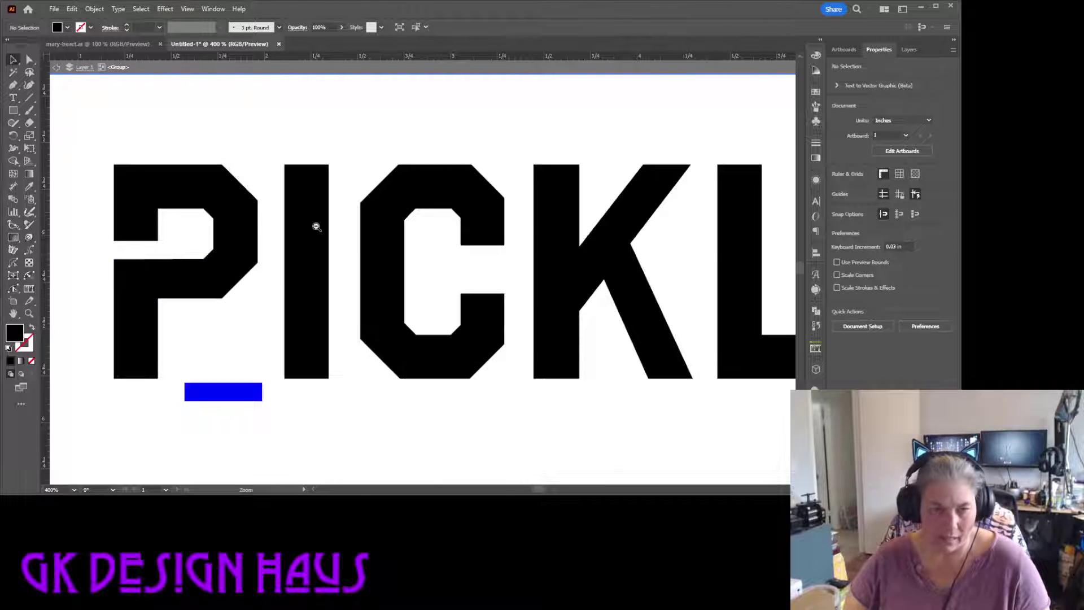
Step: Move the spare blue rectangle across the B's stem, with its lower edge flush with the bottom of the upper opening
alt+click(394, 270)
alt+click(394, 270)
alt+click(472, 308)
alt+click(472, 308)
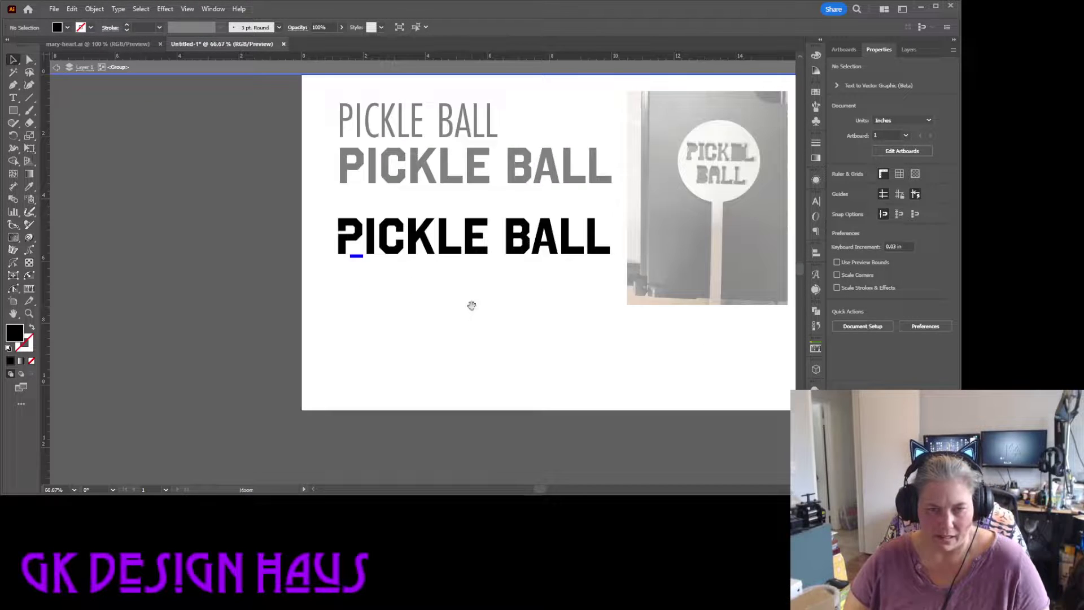
drag(552, 252, 476, 325)
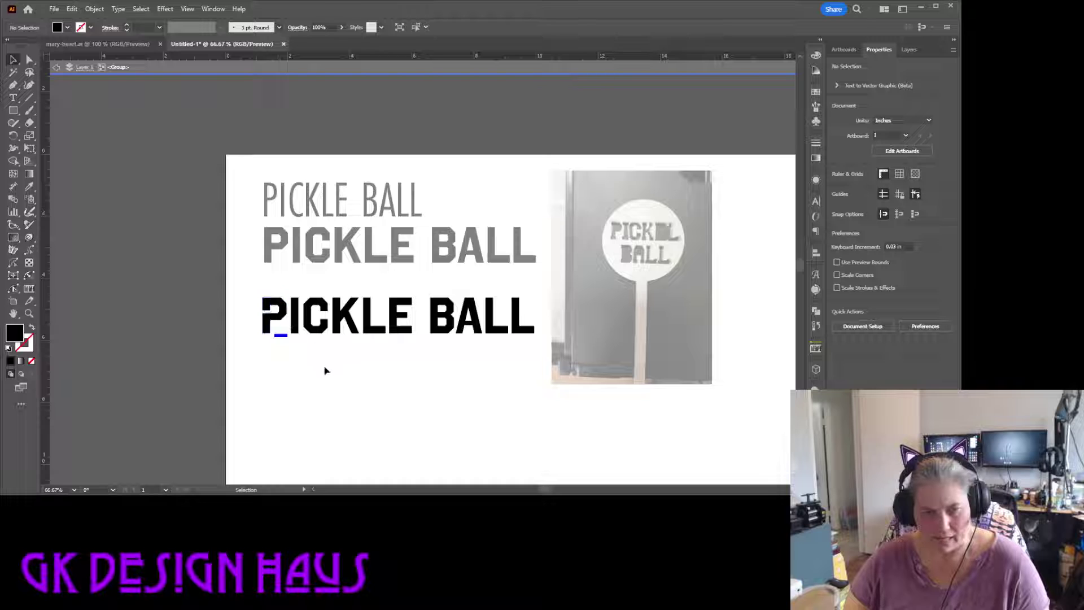
key(ctrl+space)
click(390, 307)
click(390, 303)
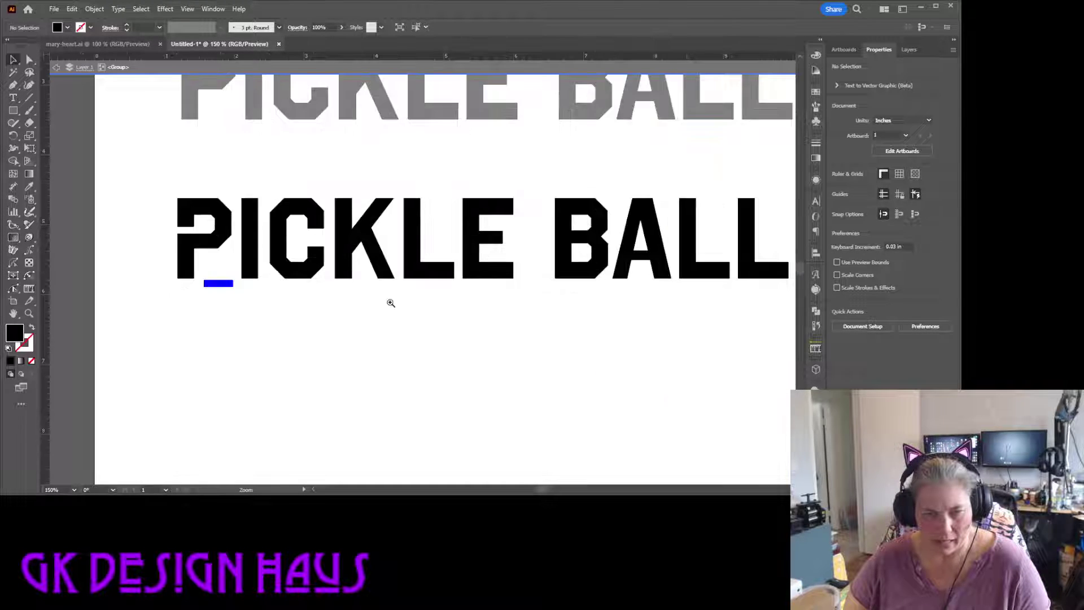
click(379, 274)
drag(377, 269, 253, 257)
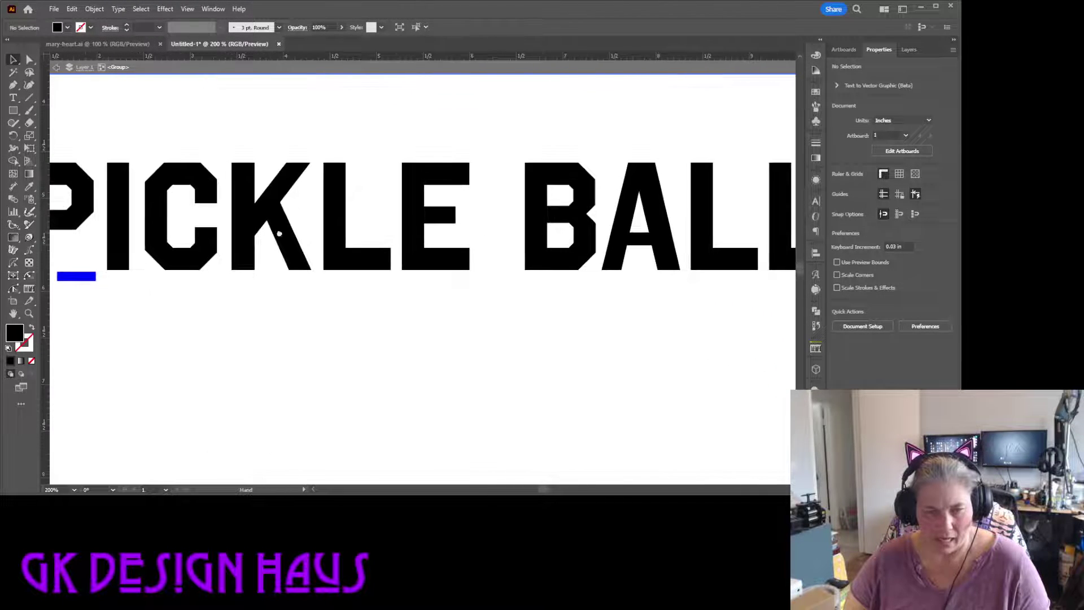
drag(92, 275, 695, 271)
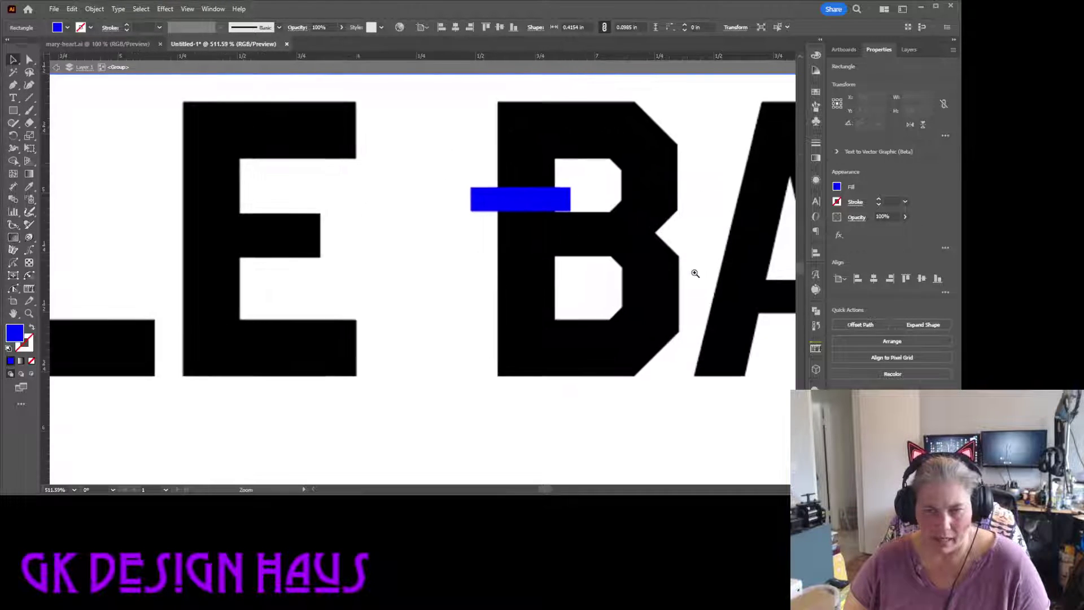
drag(542, 204, 542, 211)
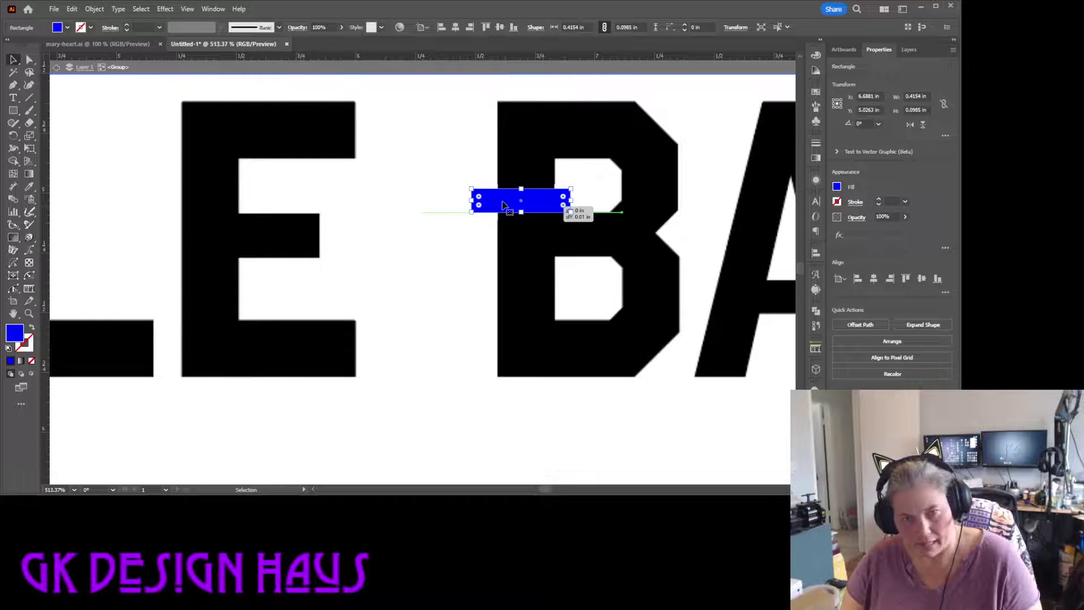
Step: Copy the blue rectangle straight down by about 0.45 in so it sits flush with the bottom of the B's lower opening
drag(503, 204, 498, 312)
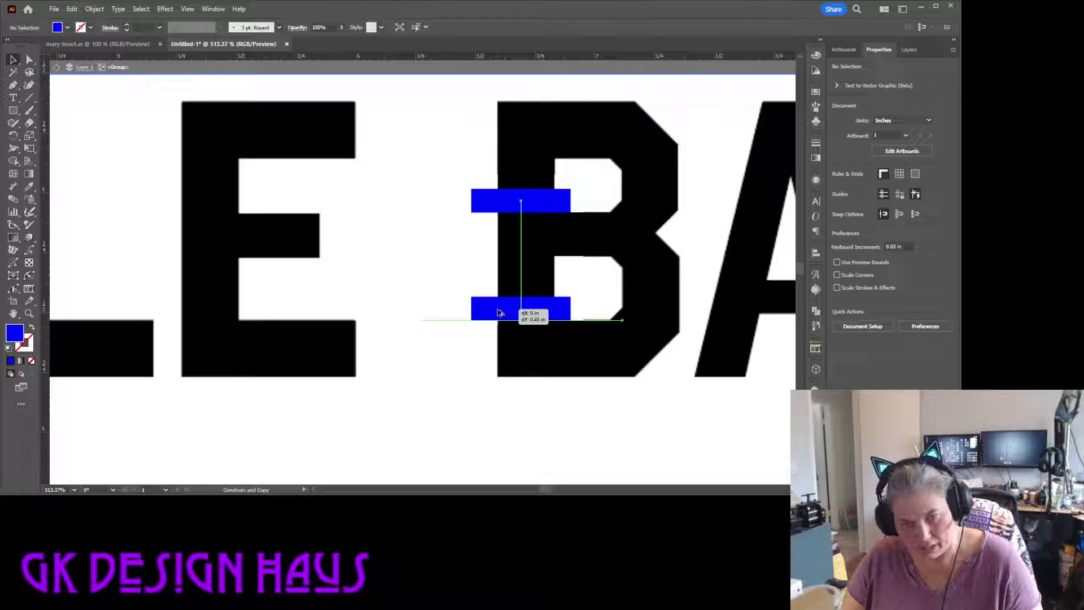
drag(499, 312, 499, 312)
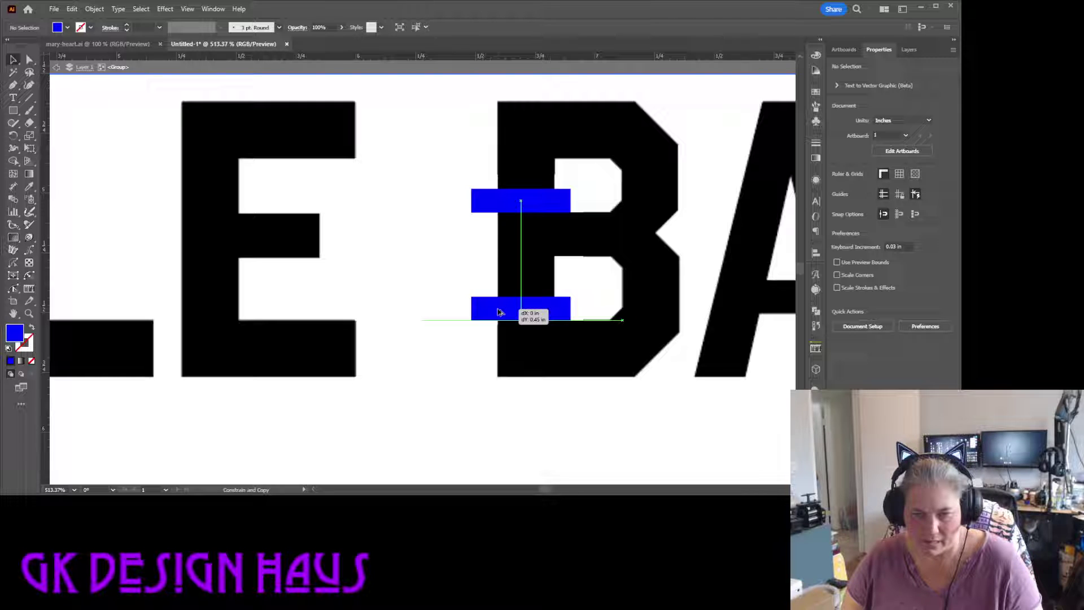
drag(499, 312, 499, 312)
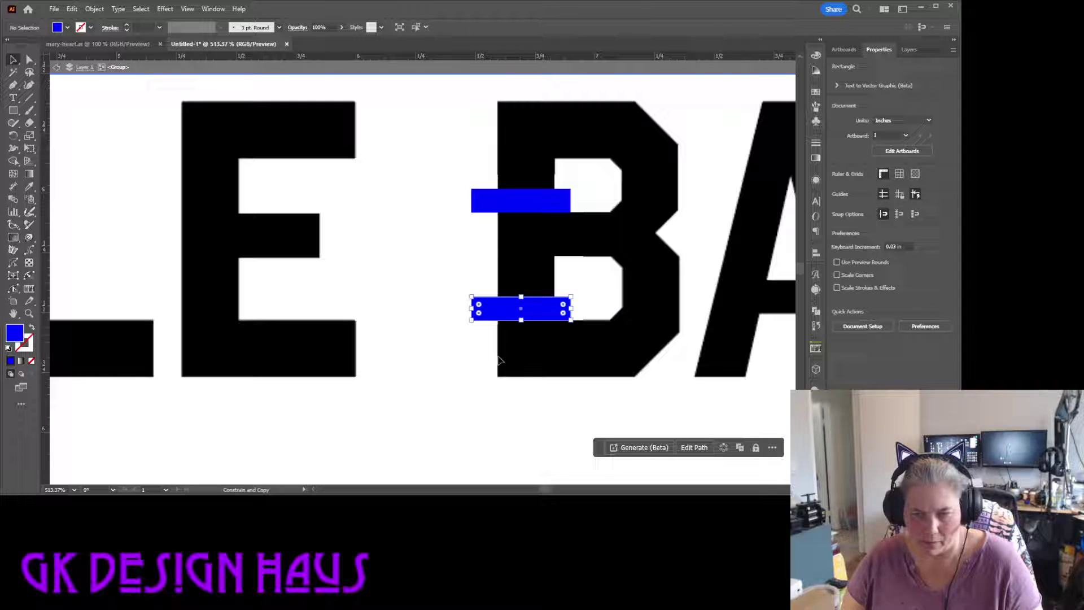
click(573, 399)
Step: Copy a blue rectangle onto the A's left leg, flush with the bottom of its triangular opening
drag(573, 318, 522, 285)
scroll(339, 291, right, 5)
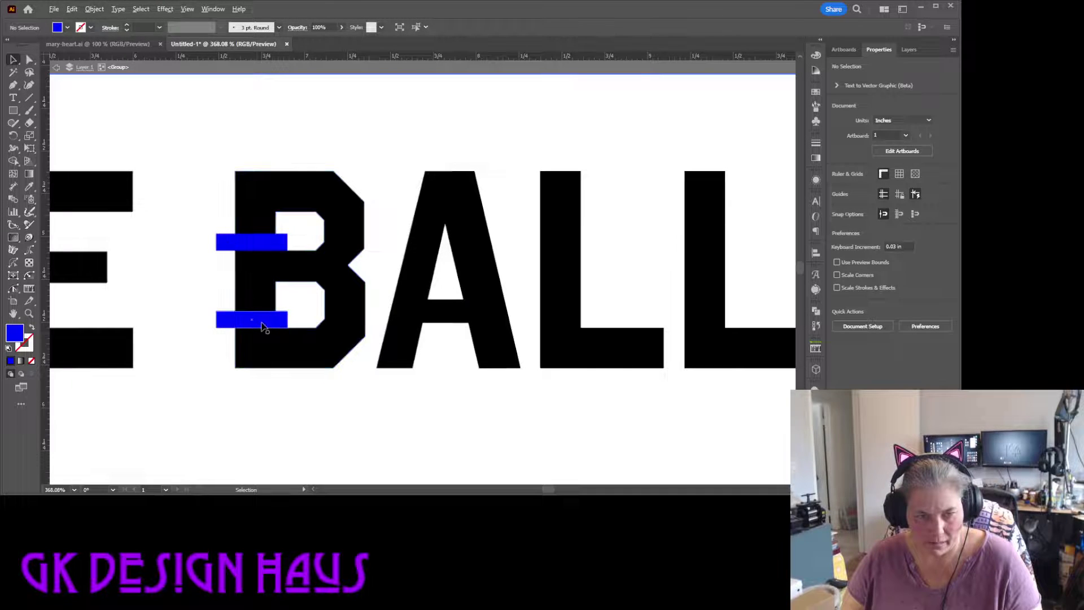
alt+drag(261, 324, 427, 297)
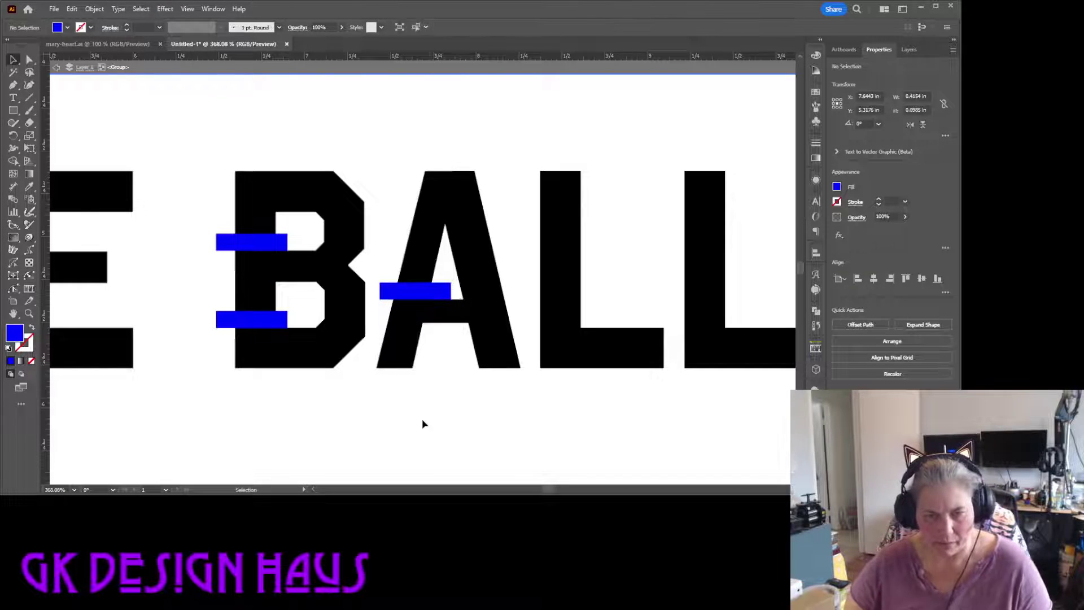
click(423, 424)
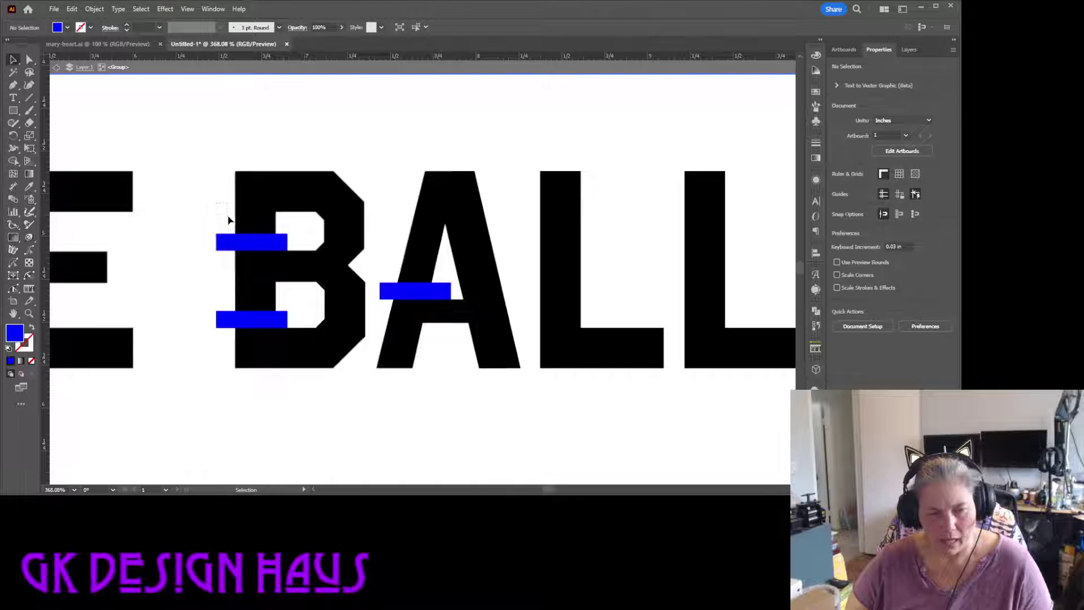
Step: Subtract both blue rectangles from the B to cut stencil gaps into its two openings
drag(228, 219, 286, 346)
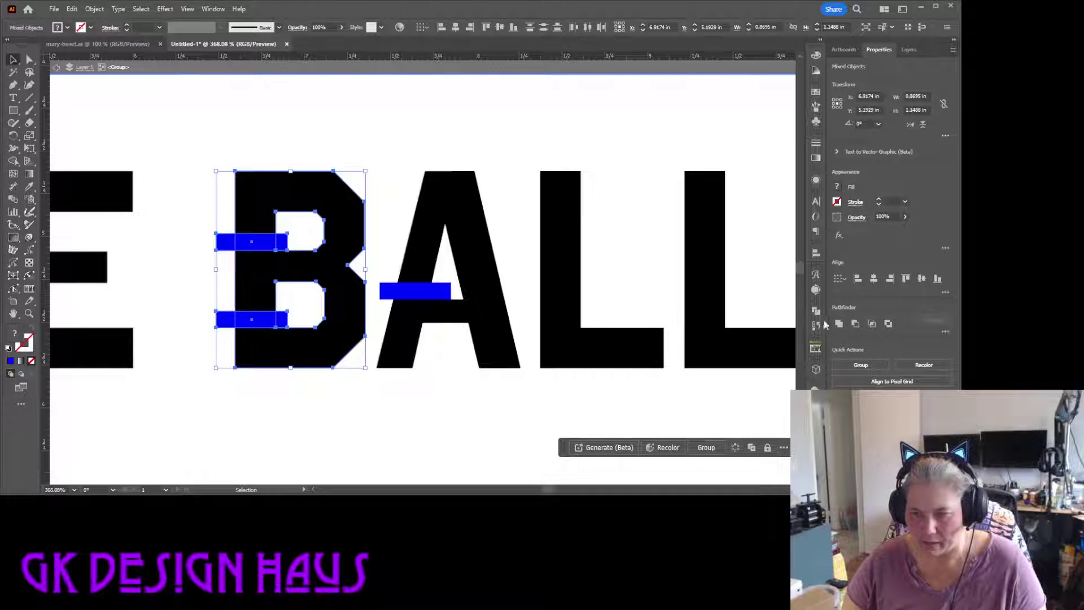
click(855, 325)
click(434, 426)
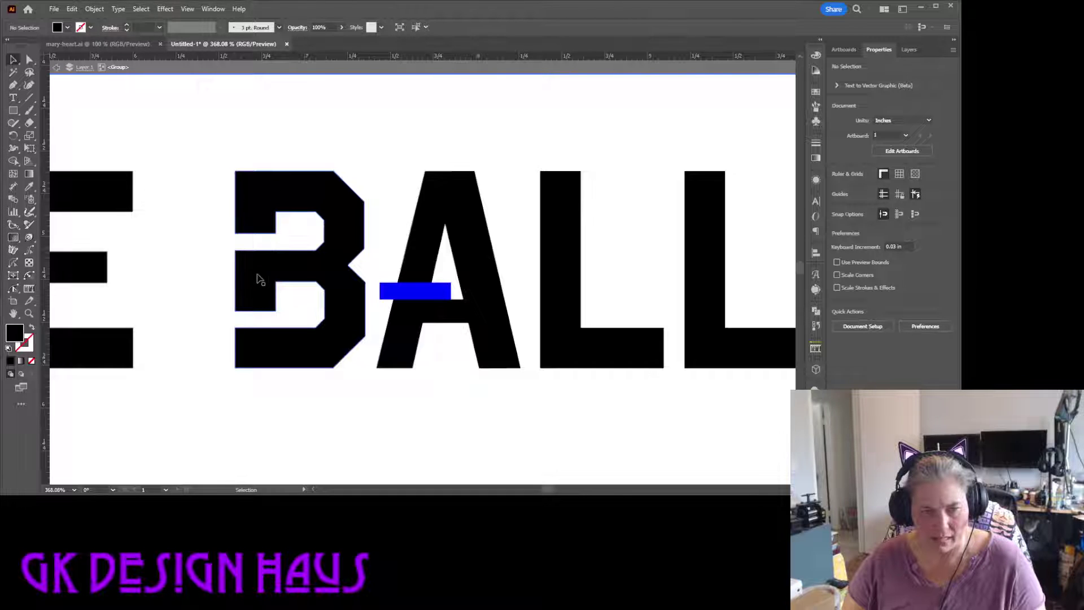
Step: Subtract the blue rectangle from the A to cut a stencil gap through its left leg
drag(403, 261, 418, 310)
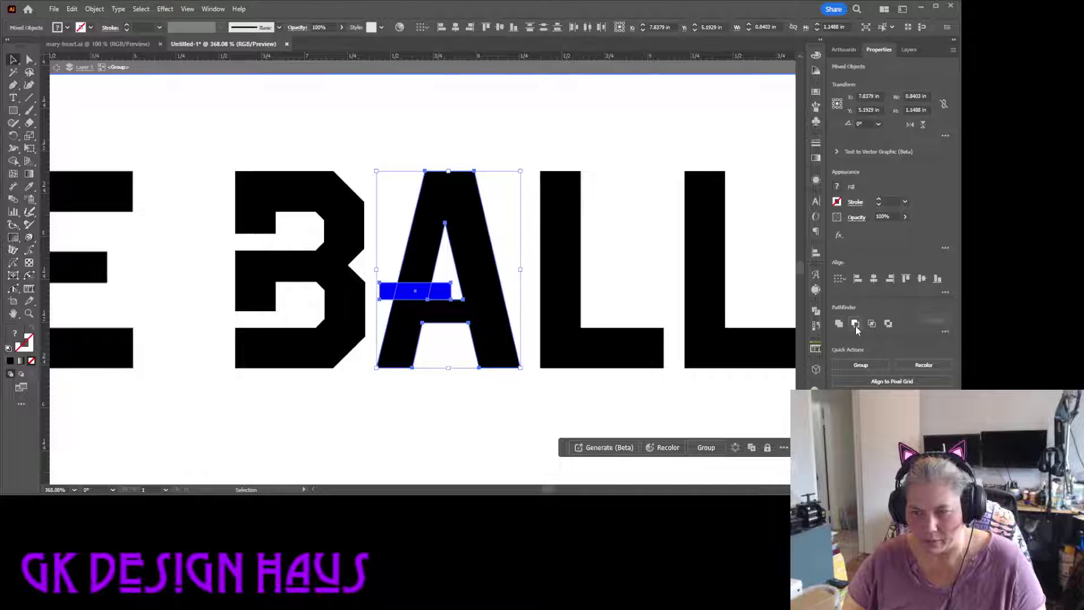
click(855, 324)
click(401, 421)
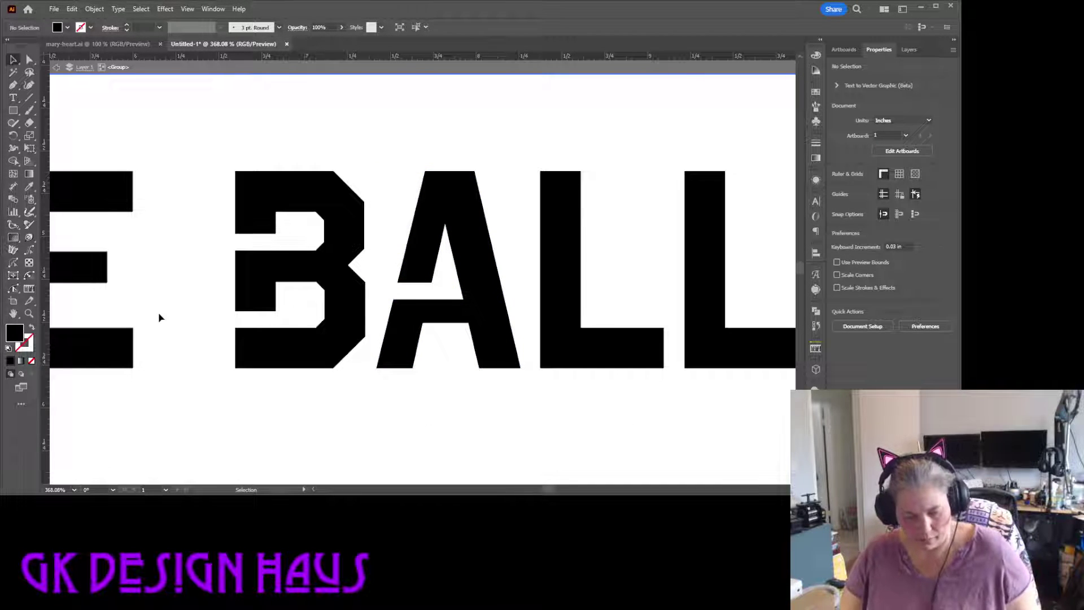
Step: Examine the complete stencil lettering alongside the original text and the photographed sign
key(z)
alt+click(316, 247)
alt+click(315, 246)
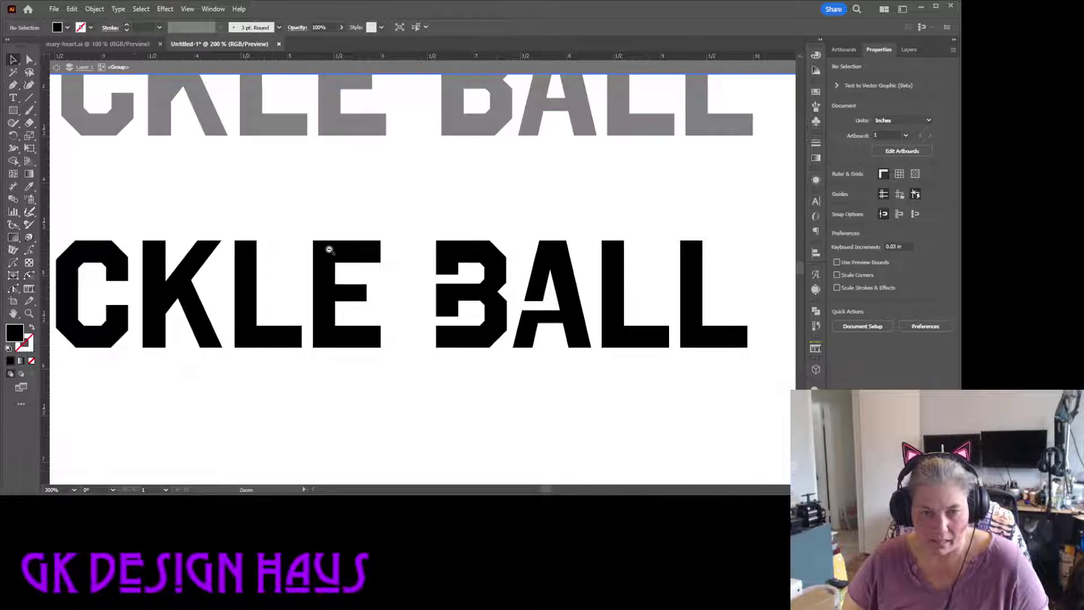
alt+click(322, 249)
alt+click(316, 272)
alt+click(316, 272)
scroll(395, 282, right, 3)
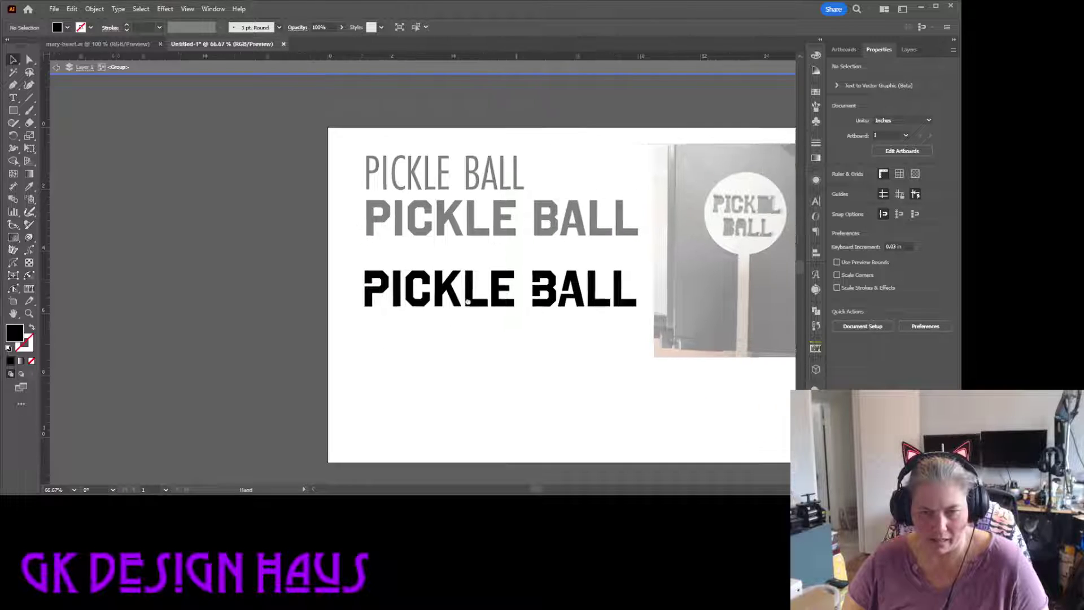
key(v)
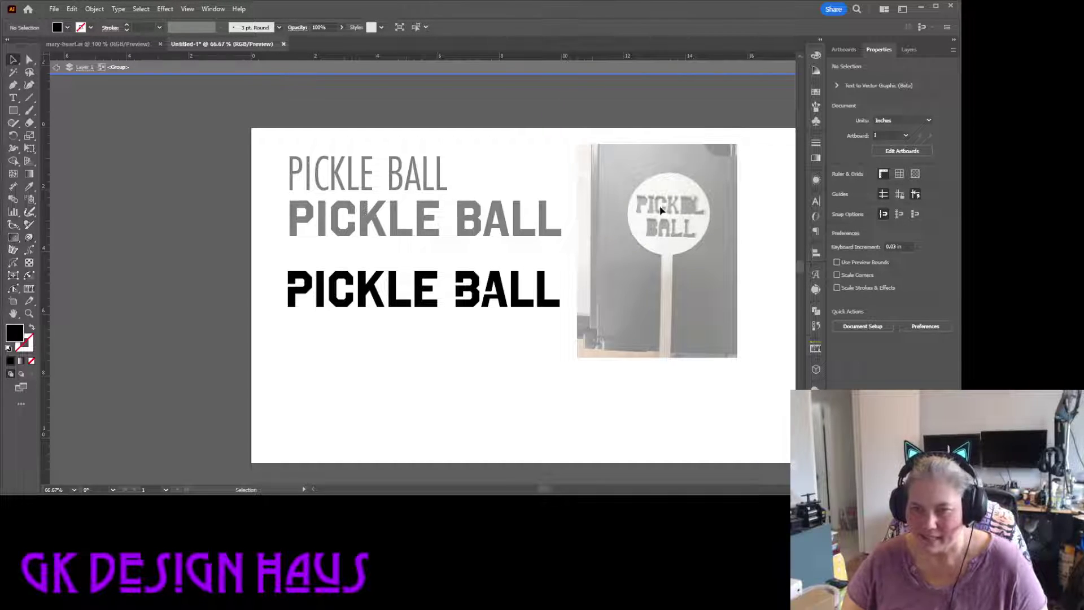
Step: Draw a rectangular serif about 0.32 in wide and 0.13 in high against the base of the P's stem in the stencil lettering
drag(683, 205, 882, 303)
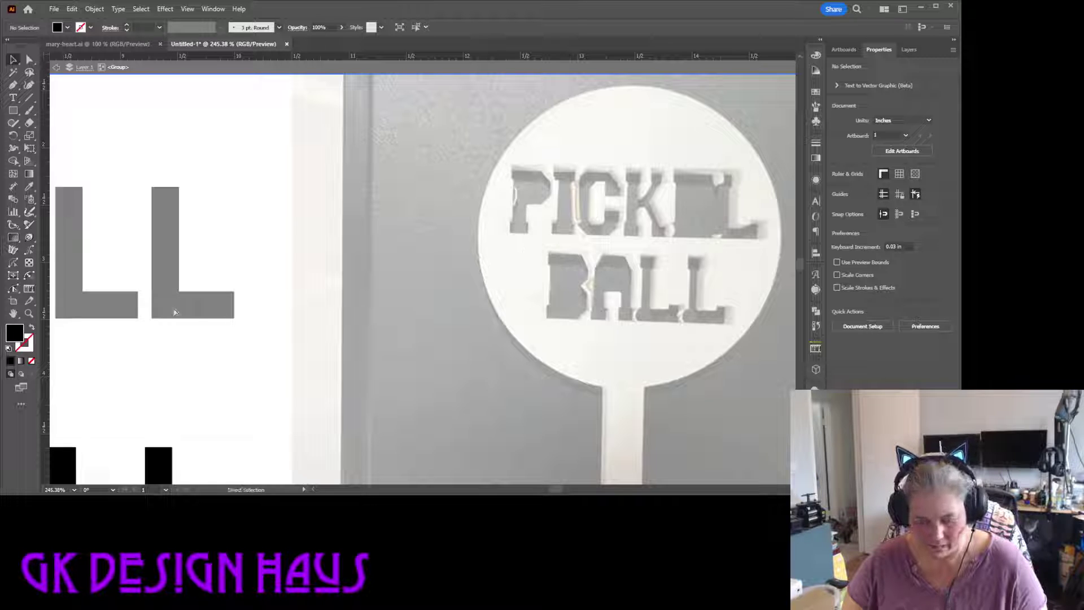
key(ctrl+space)
key(ctrl+1)
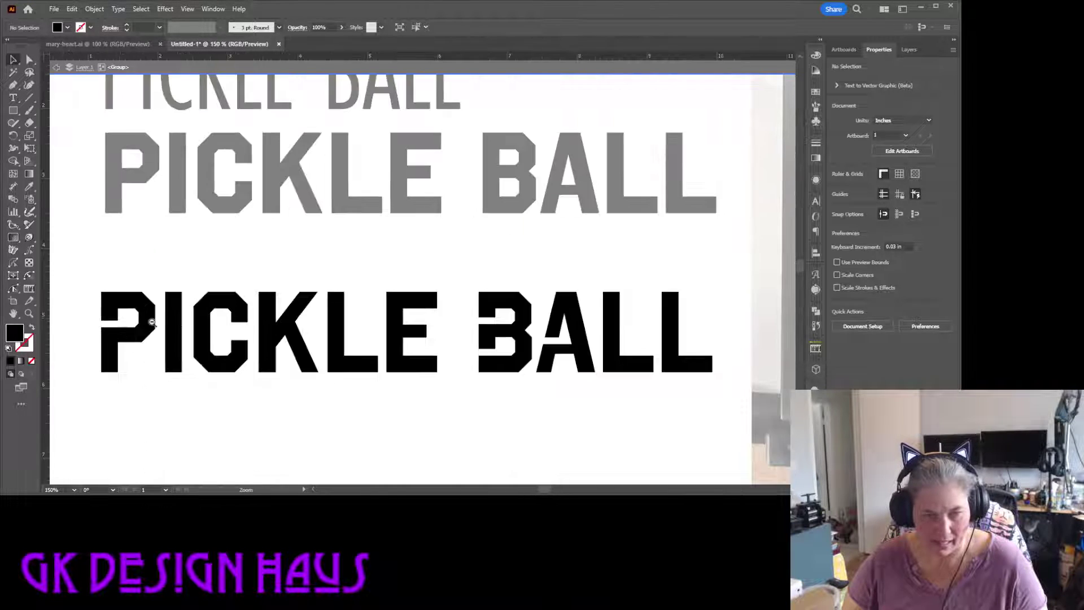
drag(299, 246, 209, 247)
click(212, 251)
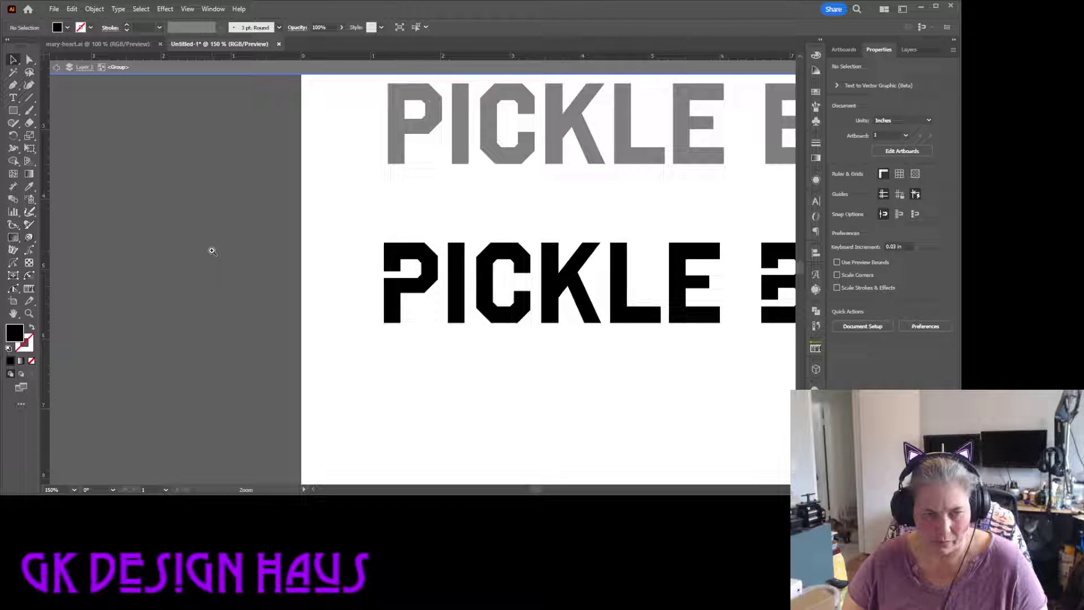
click(367, 261)
click(492, 285)
drag(498, 316, 428, 336)
click(14, 111)
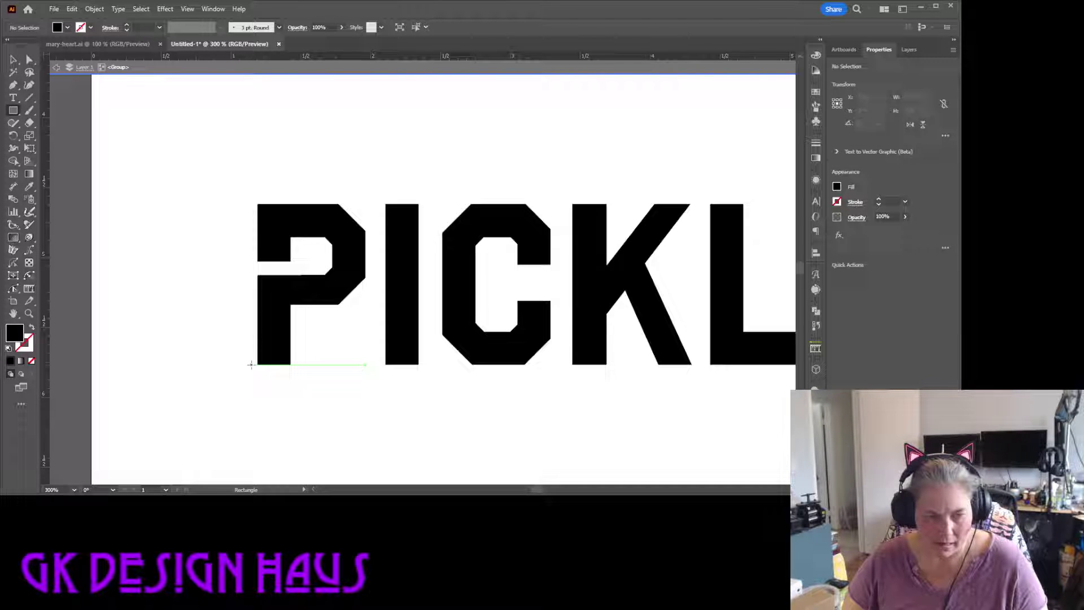
mouse_move(251, 364)
mouse_down()
mouse_move(295, 371)
mouse_move(296, 382)
mouse_up()
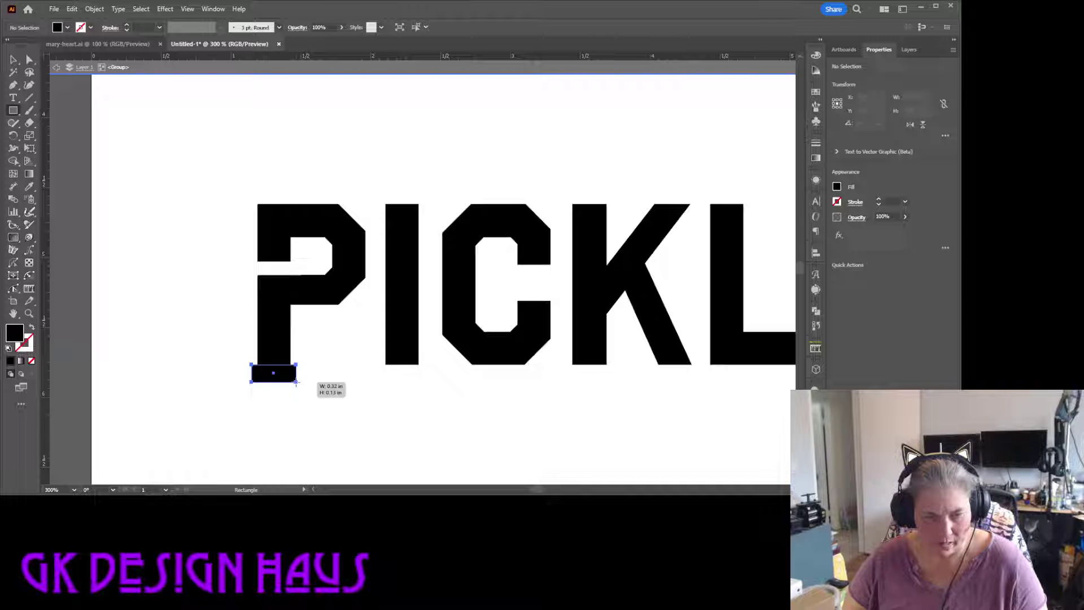
drag(296, 382, 296, 383)
key(v)
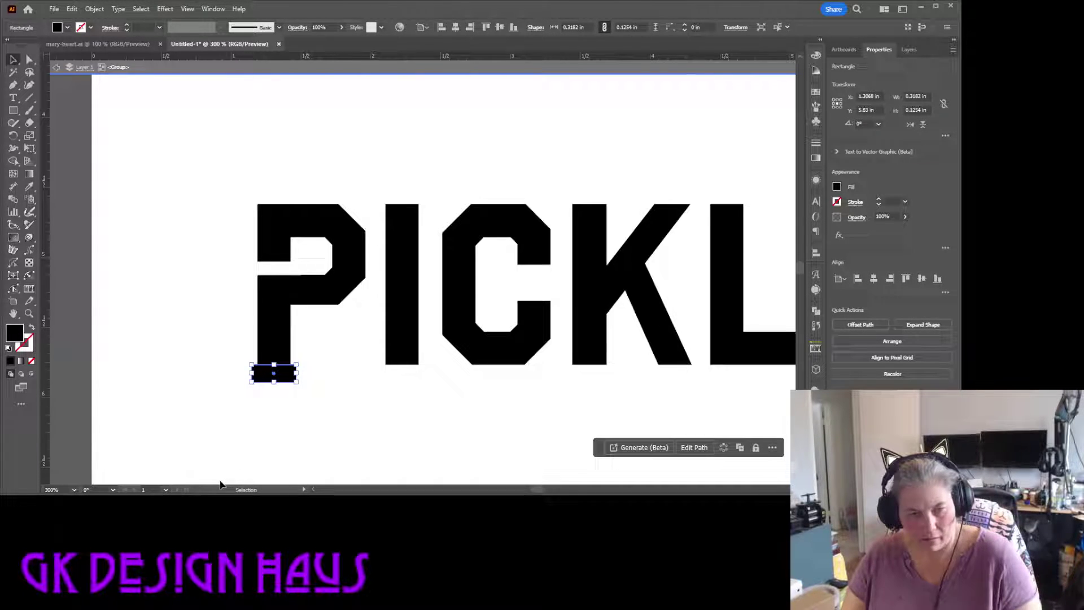
Step: Fill the serif rectangle under the P with blue
click(200, 364)
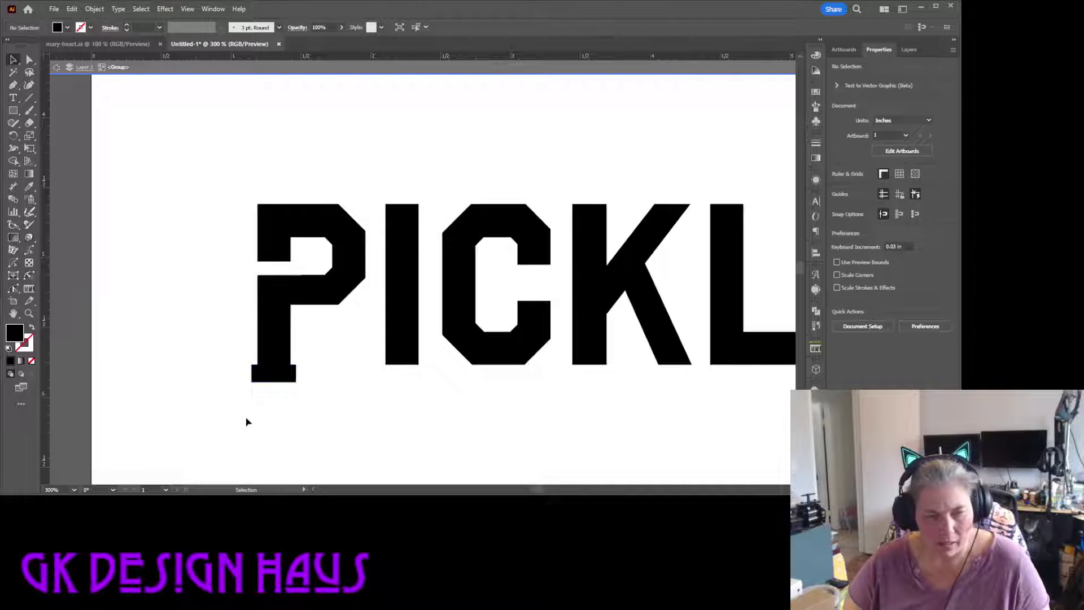
click(286, 380)
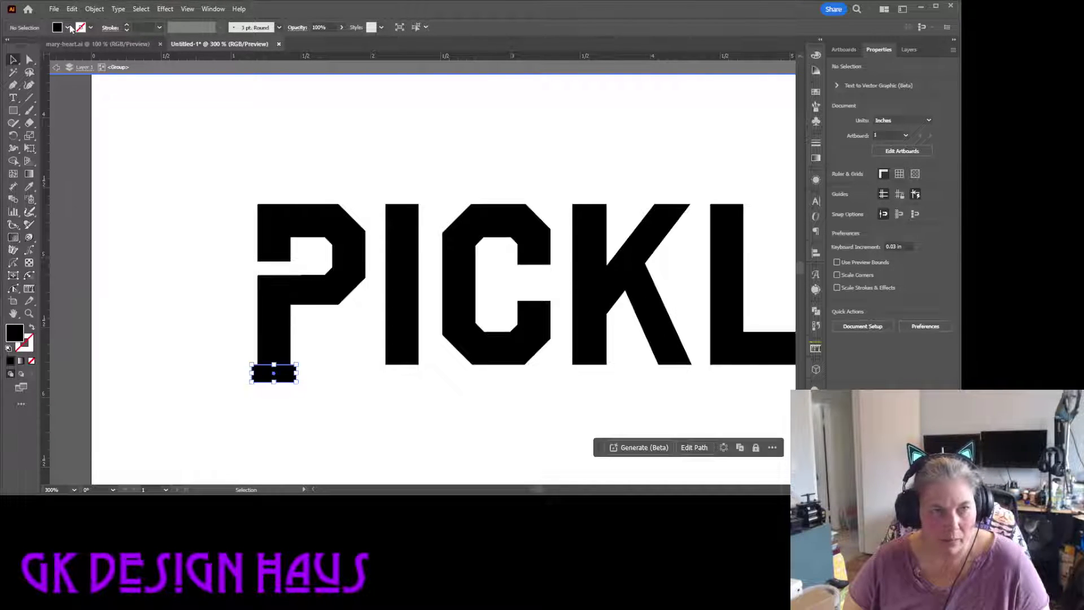
key(ctrl+z)
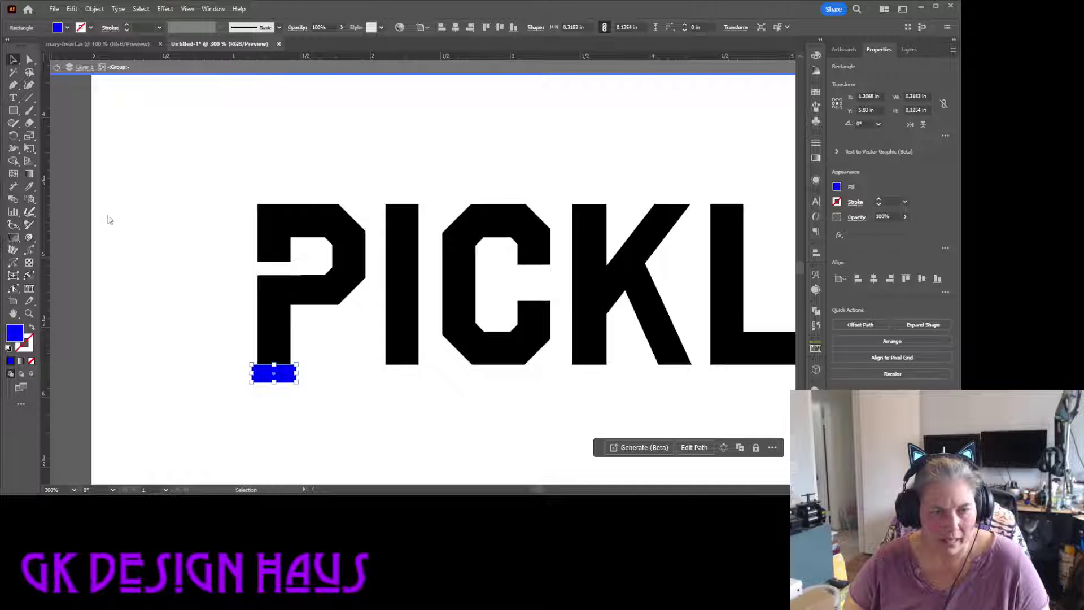
click(314, 395)
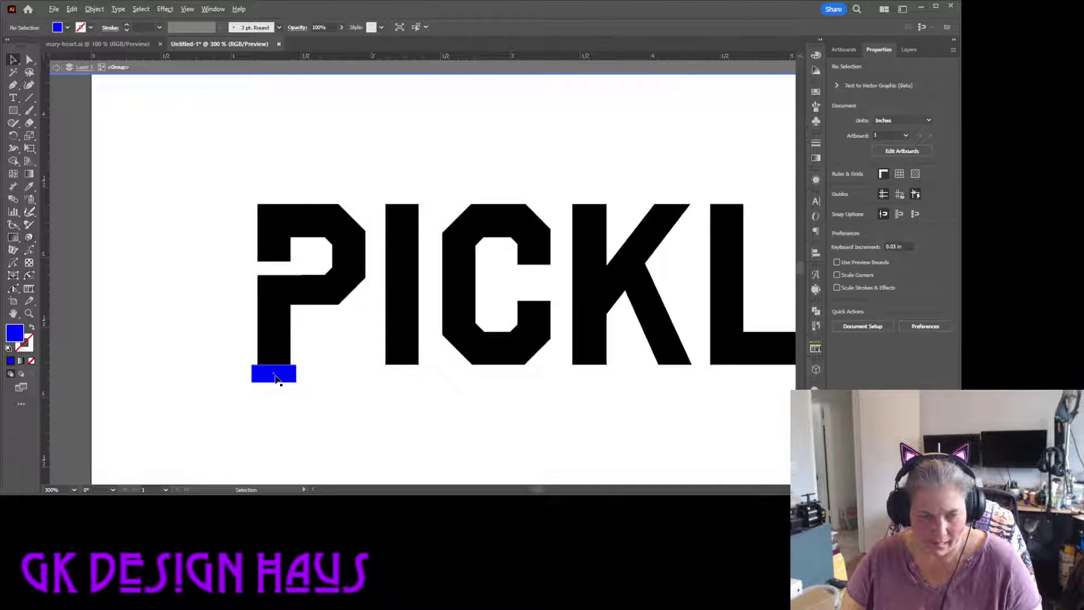
Step: Copy the blue serif rectangle along the baseline to the I, both legs of the K and both legs of the A
drag(275, 374, 664, 381)
key(ctrl+z)
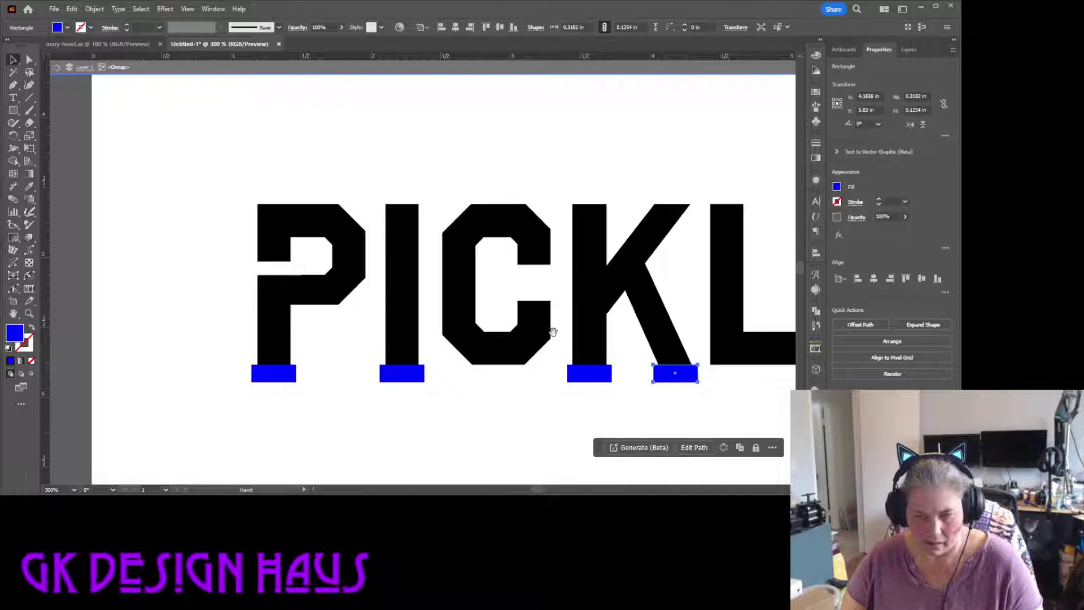
drag(552, 327, 22, 316)
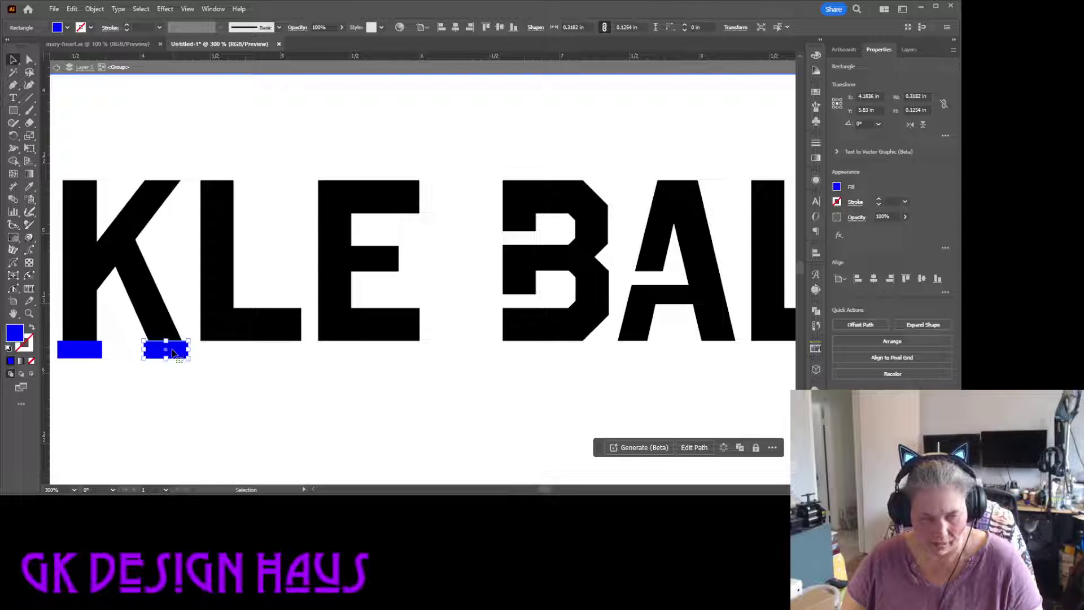
drag(169, 350, 604, 376)
drag(508, 367, 118, 416)
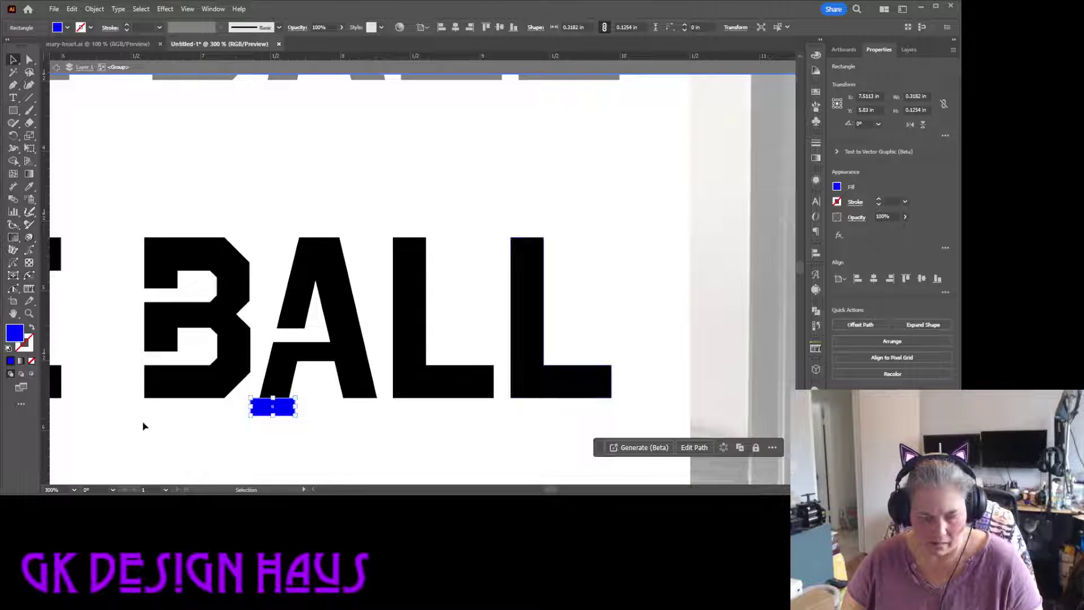
drag(283, 411, 368, 419)
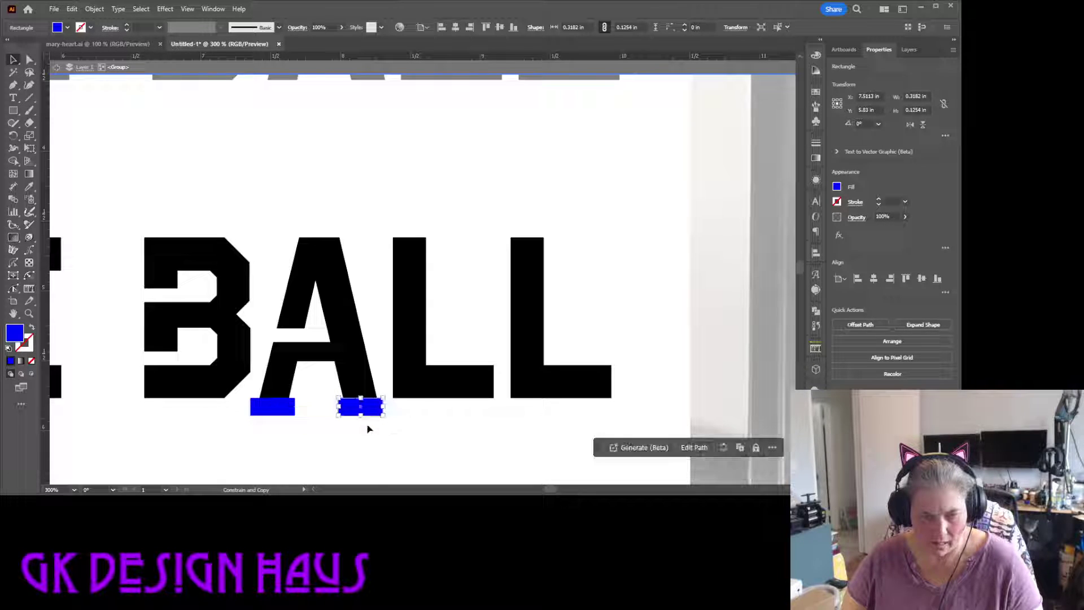
click(441, 421)
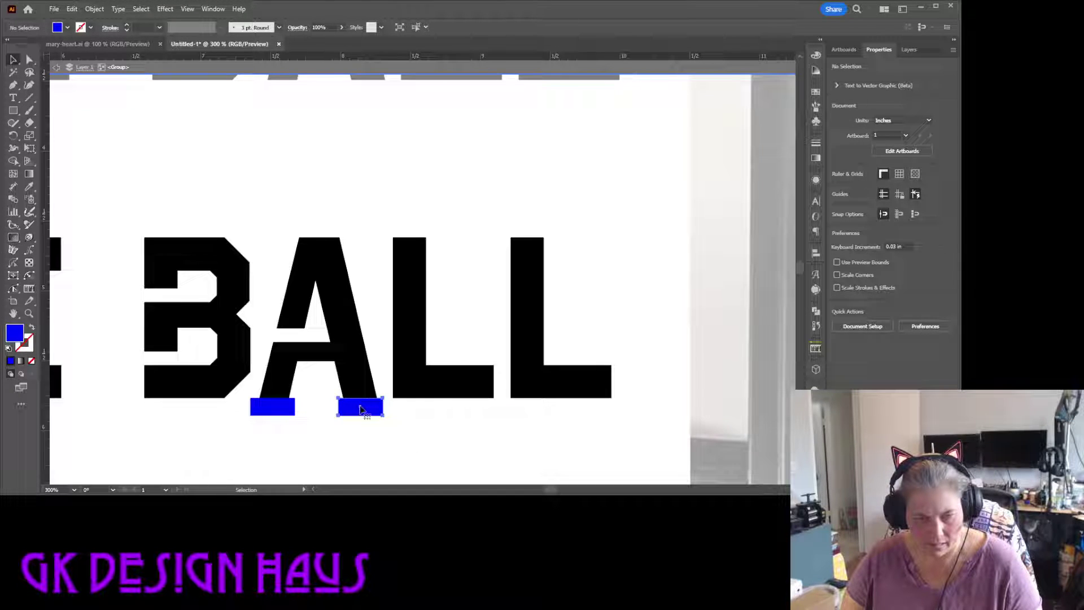
Step: Place a spare copy of the blue rectangle in the empty space above and beyond the last L of BALL
drag(360, 408, 682, 145)
click(226, 336)
key(Tab)
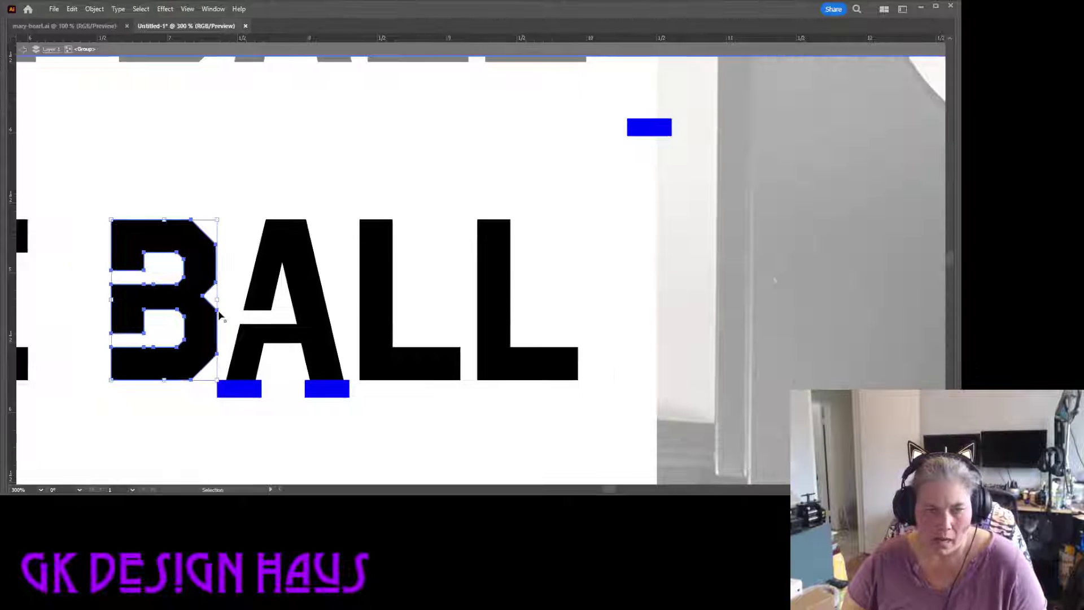
key(Tab)
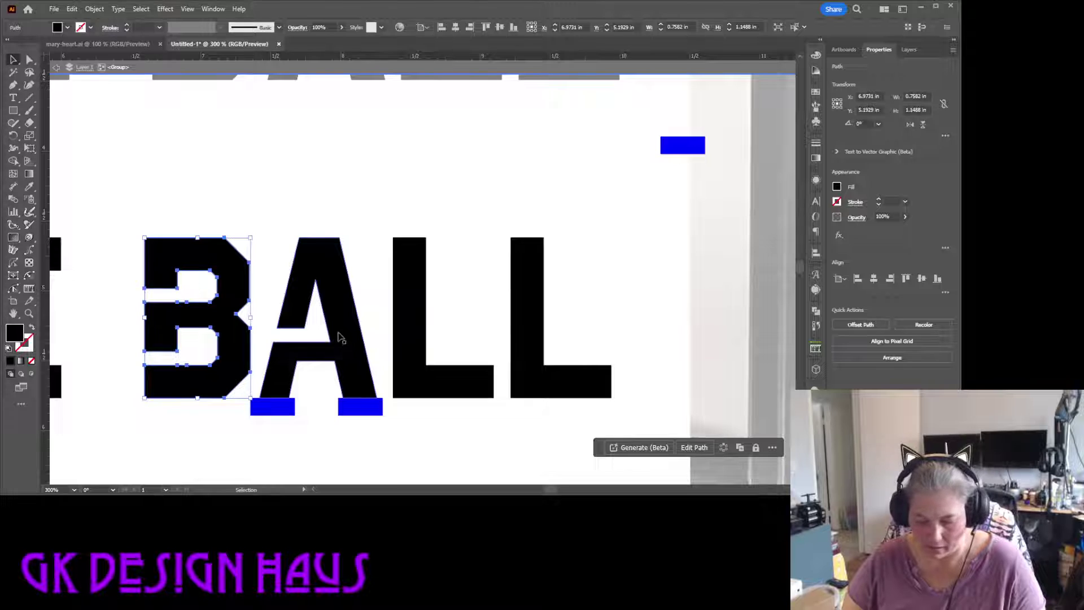
click(310, 194)
Step: Try a copy of the blue serif on top of the A and delete it
click(270, 410)
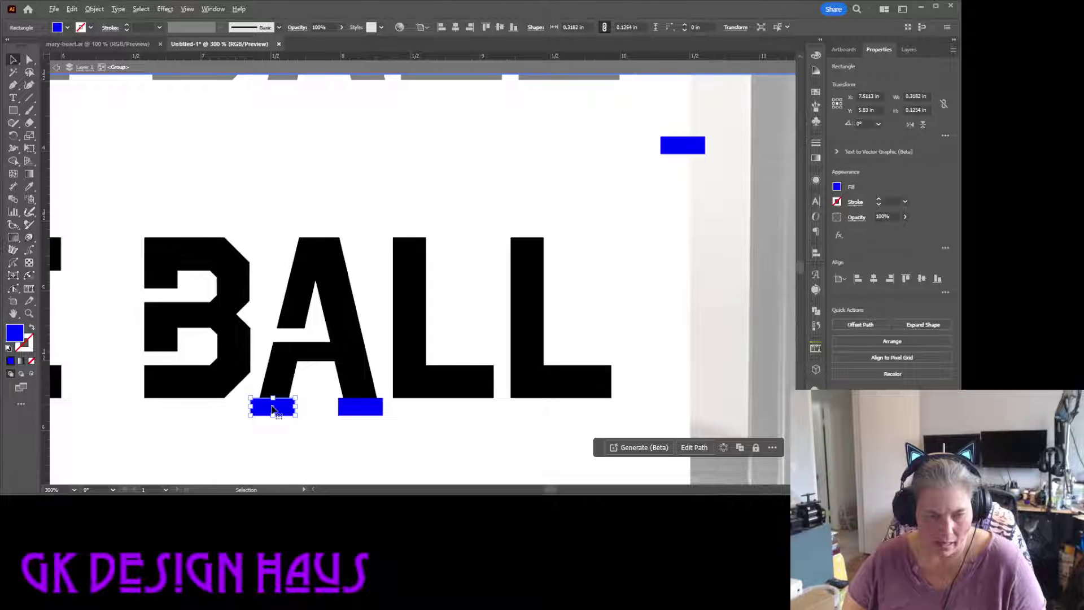
drag(272, 409, 334, 233)
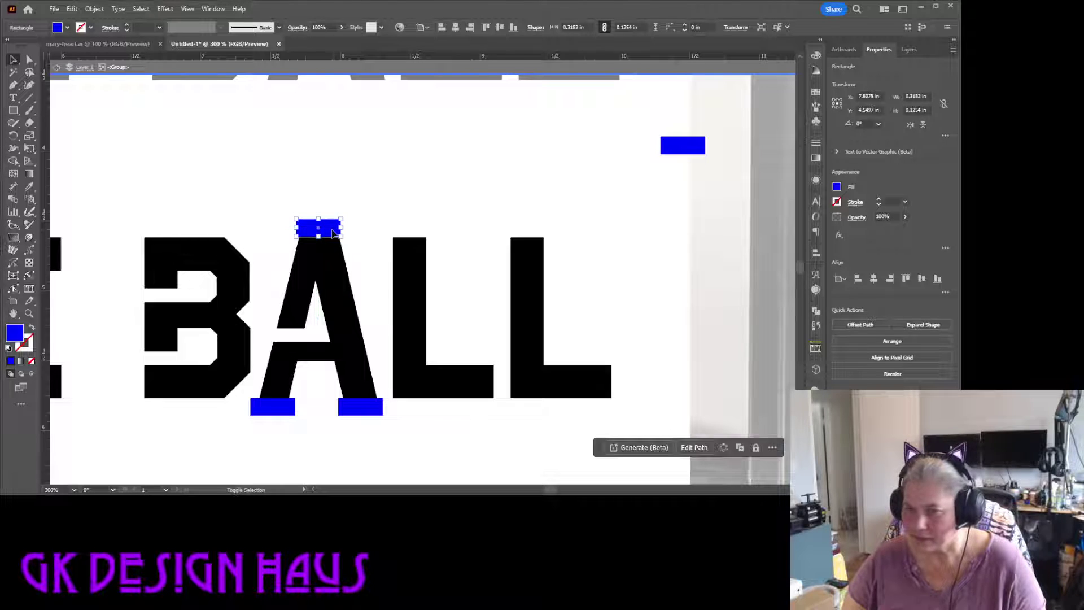
ctrl+alt+click(477, 240)
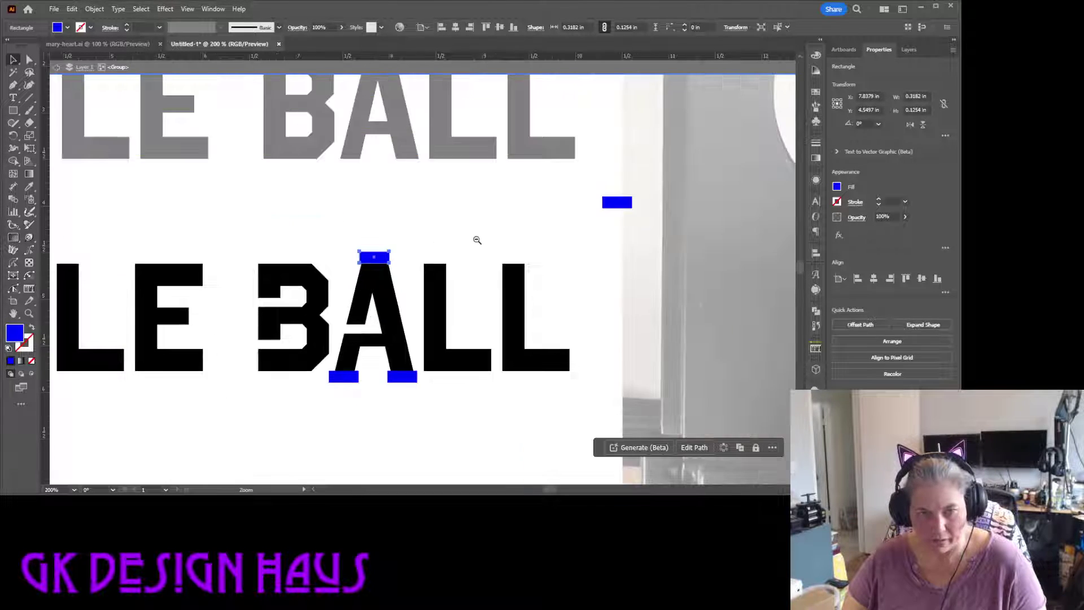
ctrl+alt+click(528, 219)
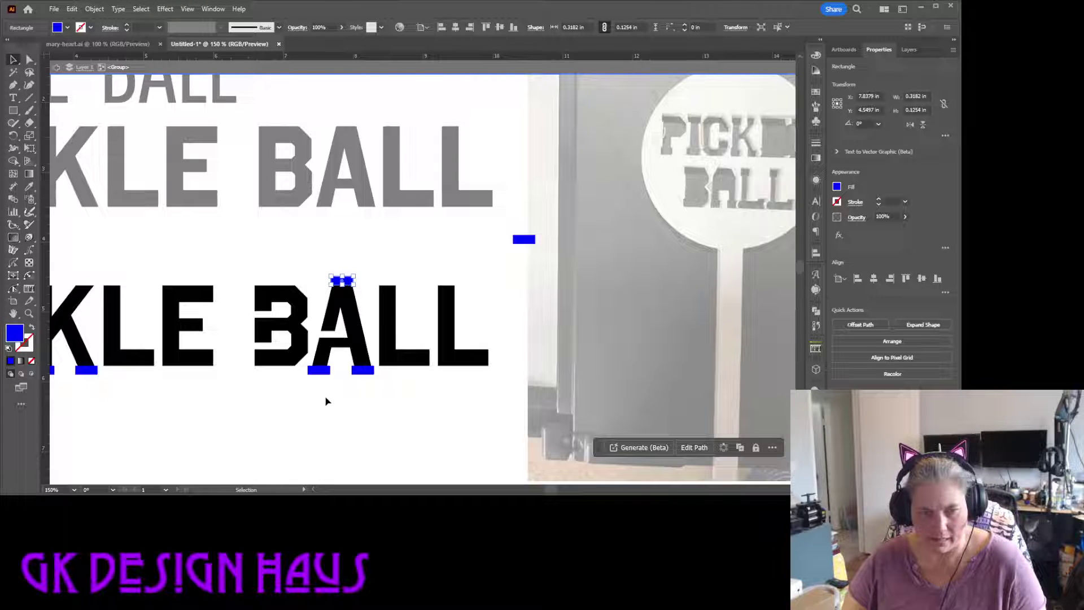
key(Delete)
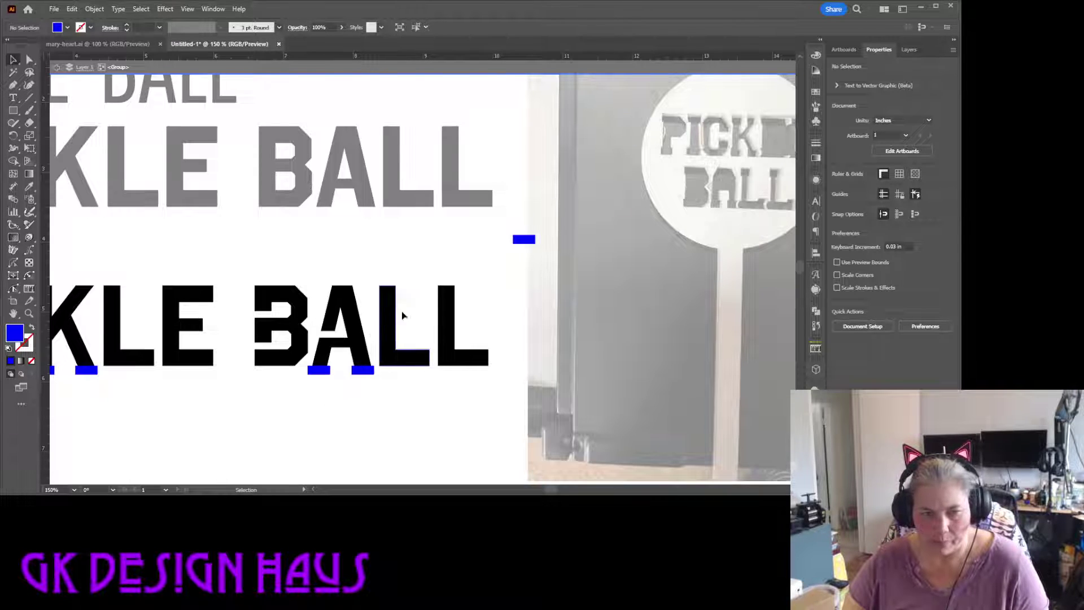
Step: Copy the blue serif rectangle onto the tops of both Ls in BALL
click(525, 240)
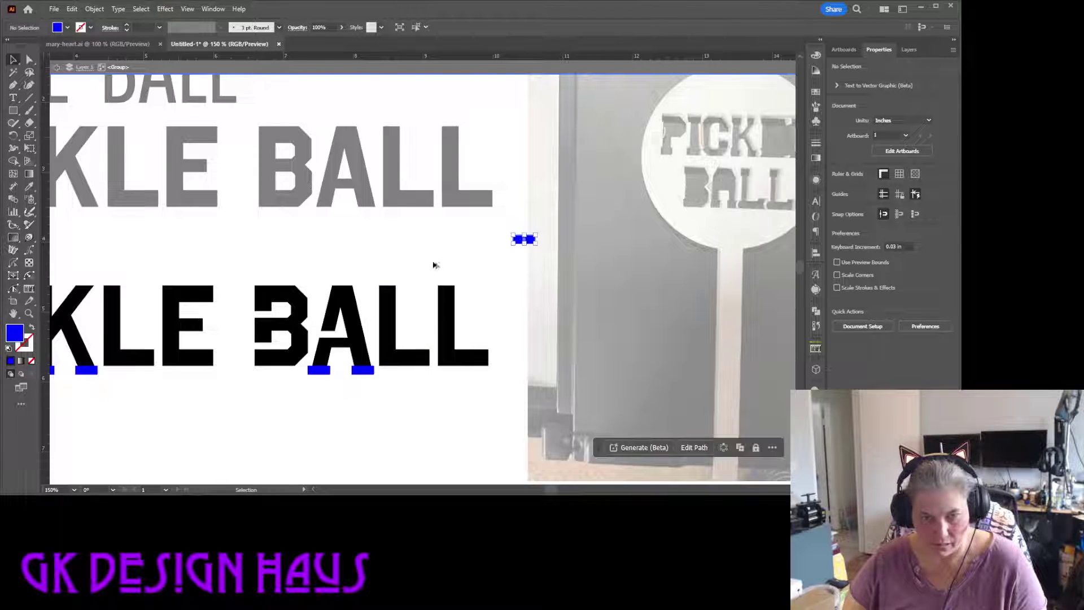
click(366, 371)
drag(367, 374, 452, 292)
drag(206, 324, 429, 295)
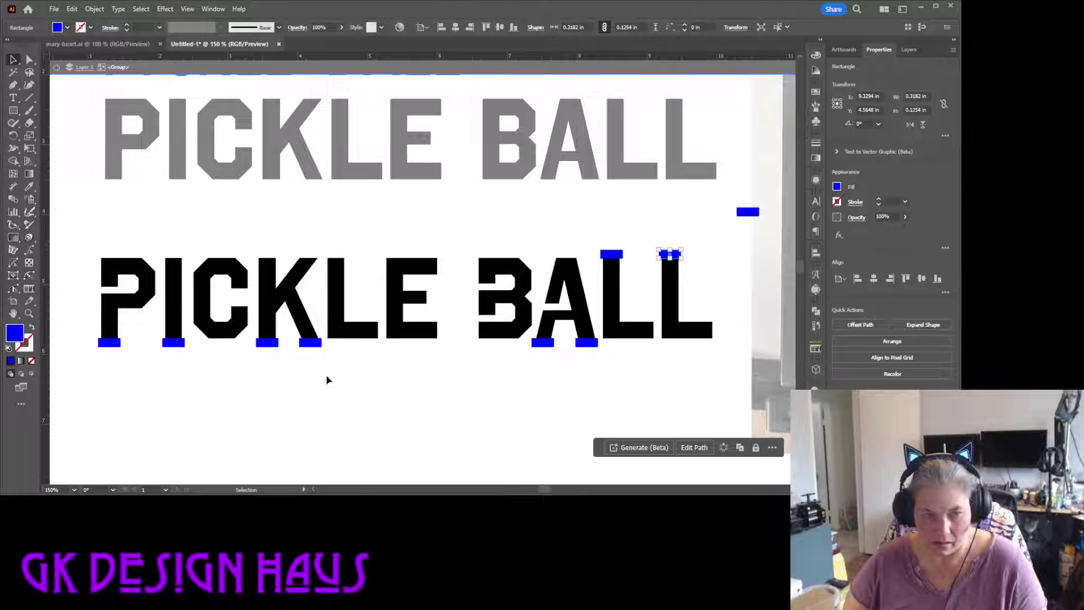
Step: Copy blue serif rectangles onto the tops of both K strokes, the L of PICKLE and the I
drag(354, 374, 258, 255)
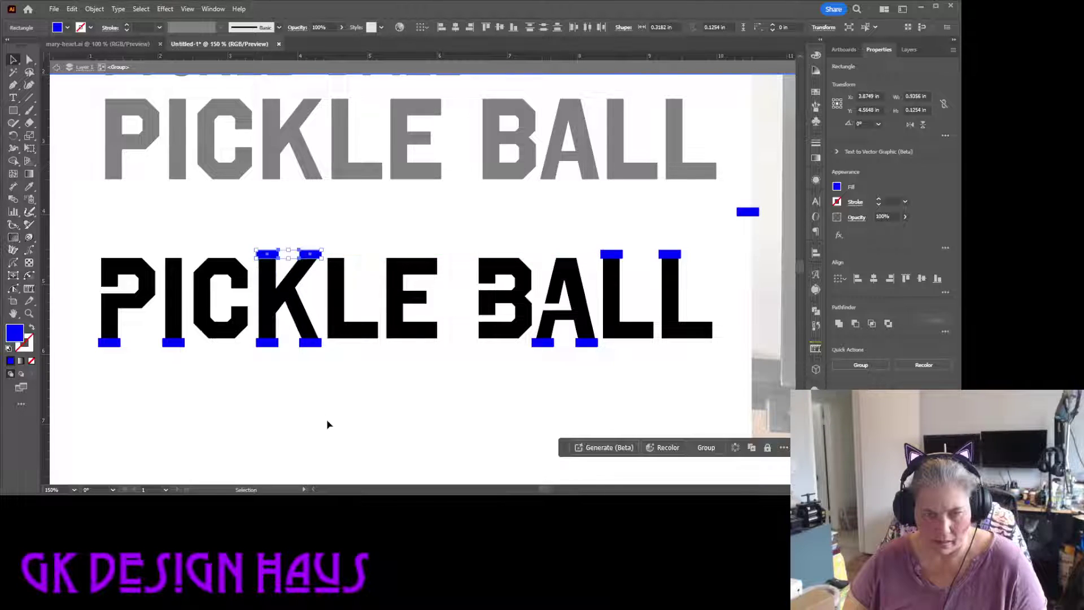
click(327, 423)
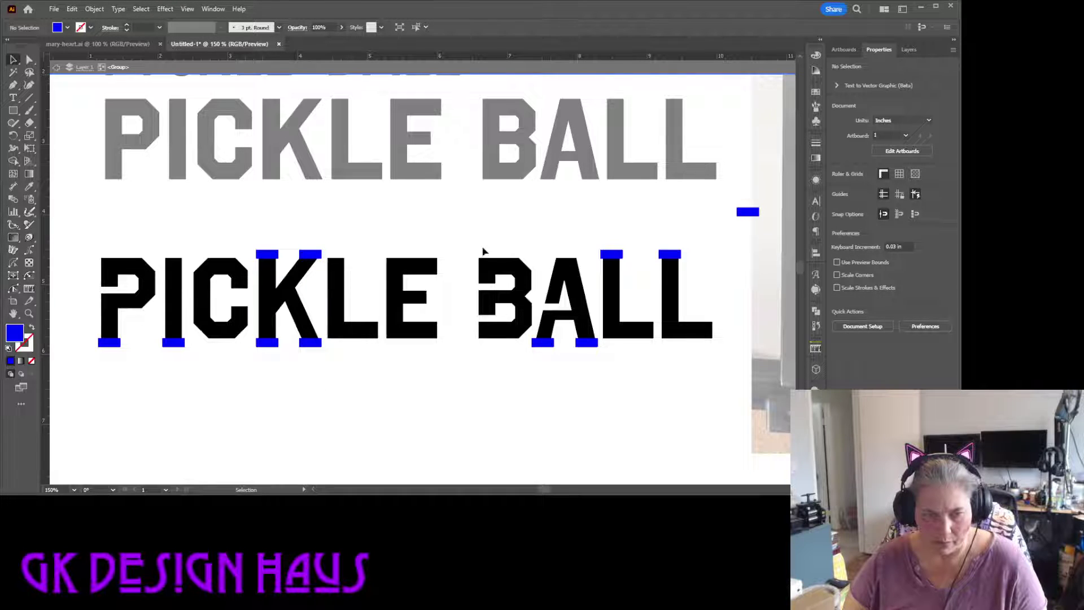
click(612, 254)
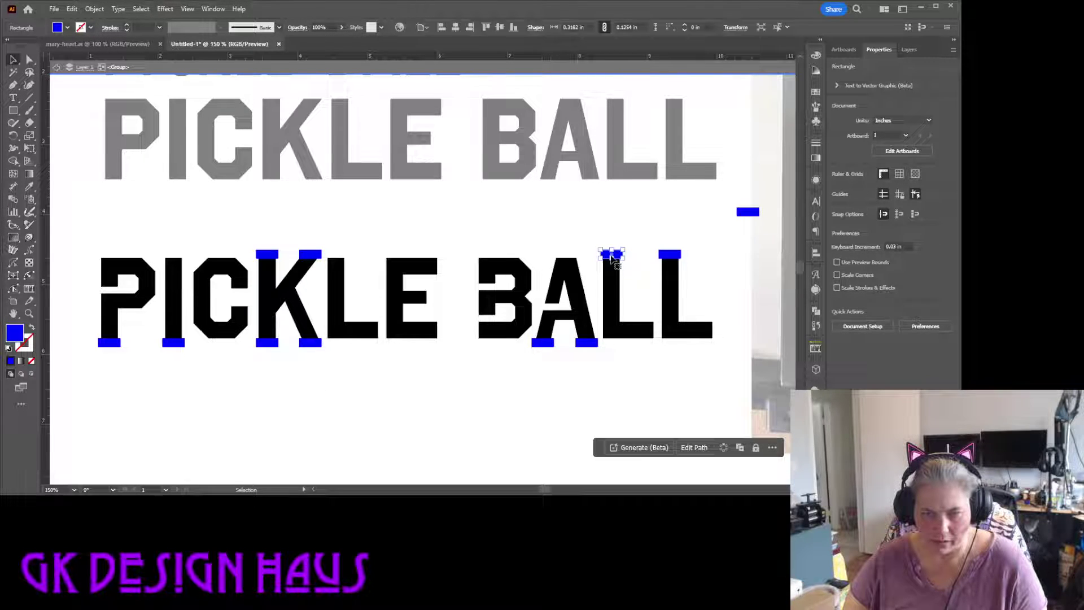
drag(604, 256, 332, 270)
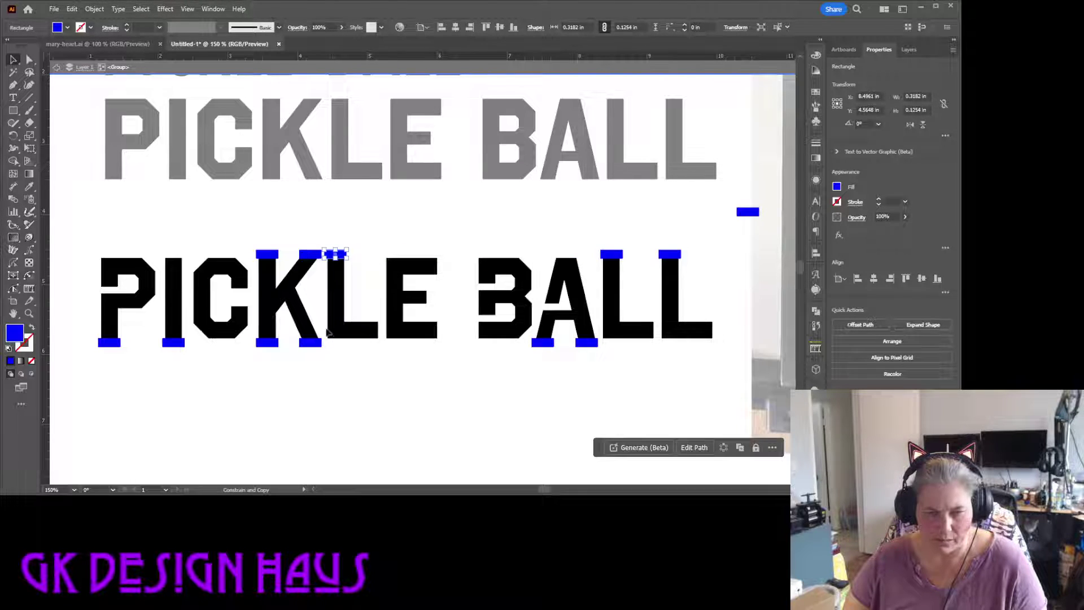
click(198, 372)
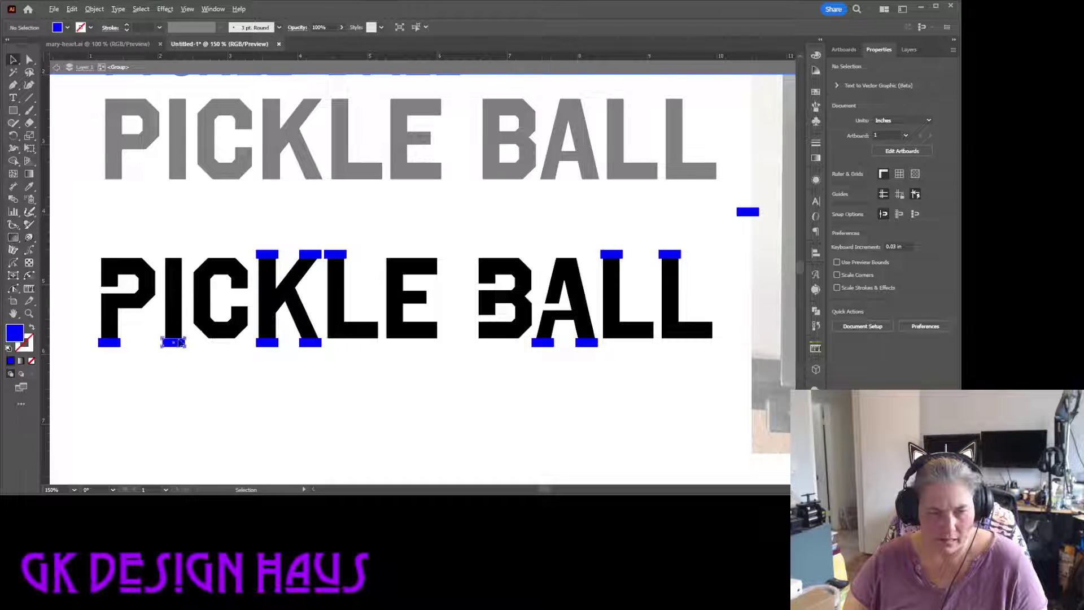
drag(181, 343, 185, 258)
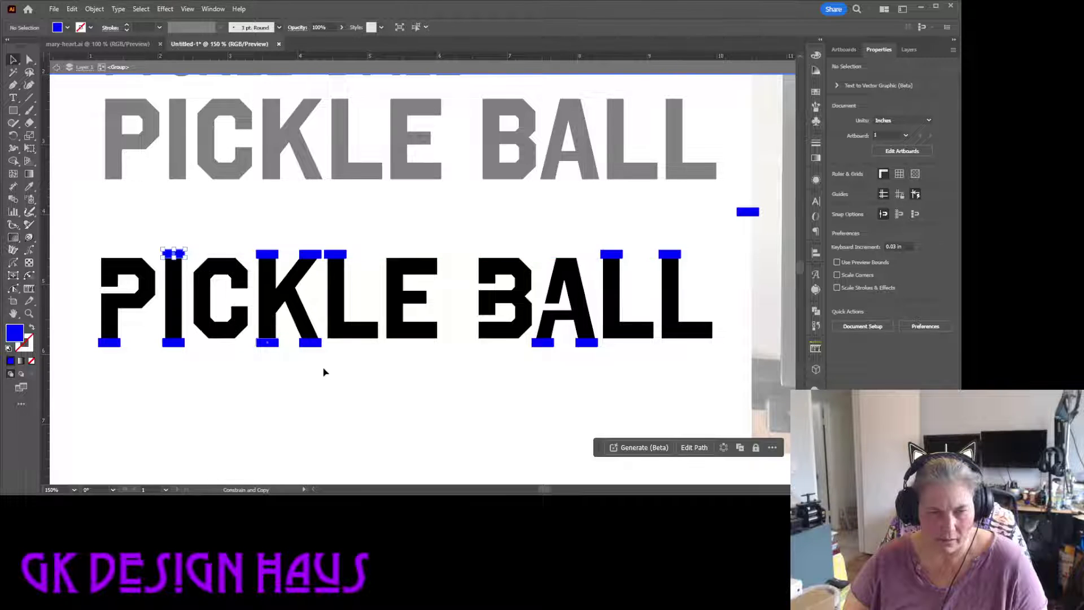
click(303, 428)
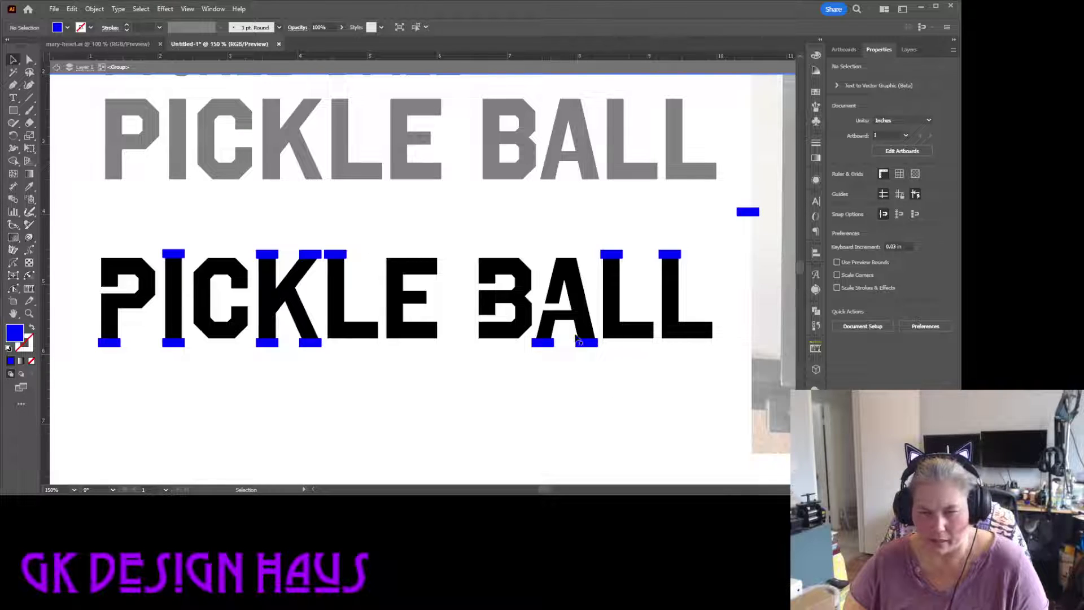
Step: Copy the spare blue rectangle, rotate the copy 90°, and place it upright at the end of the foot of the L in PICKLE
click(310, 342)
click(748, 213)
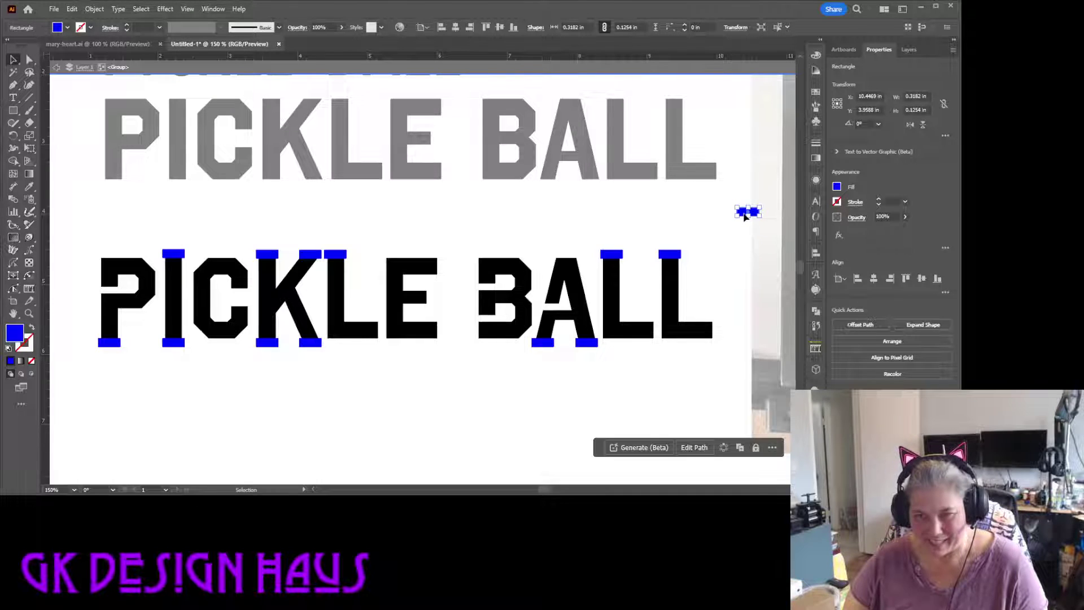
drag(744, 217, 738, 242)
drag(544, 381, 409, 322)
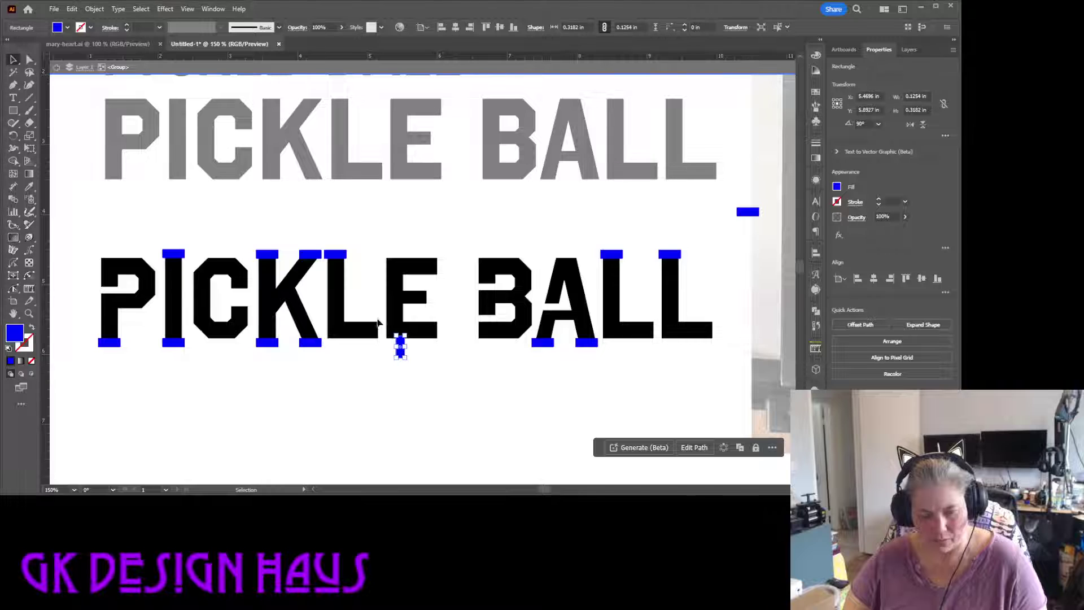
click(398, 390)
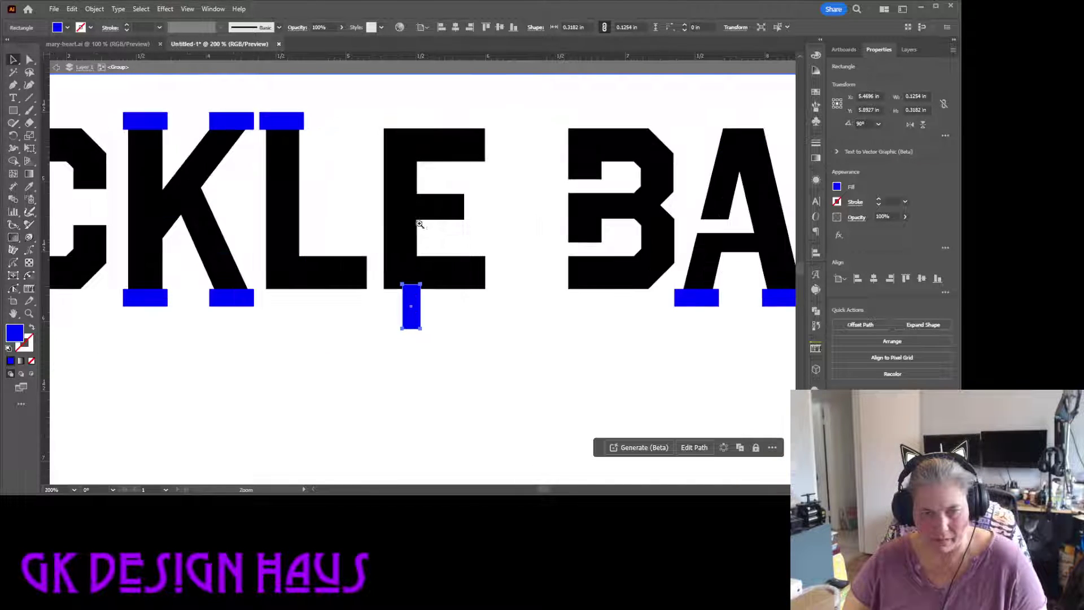
click(362, 220)
drag(479, 380, 436, 341)
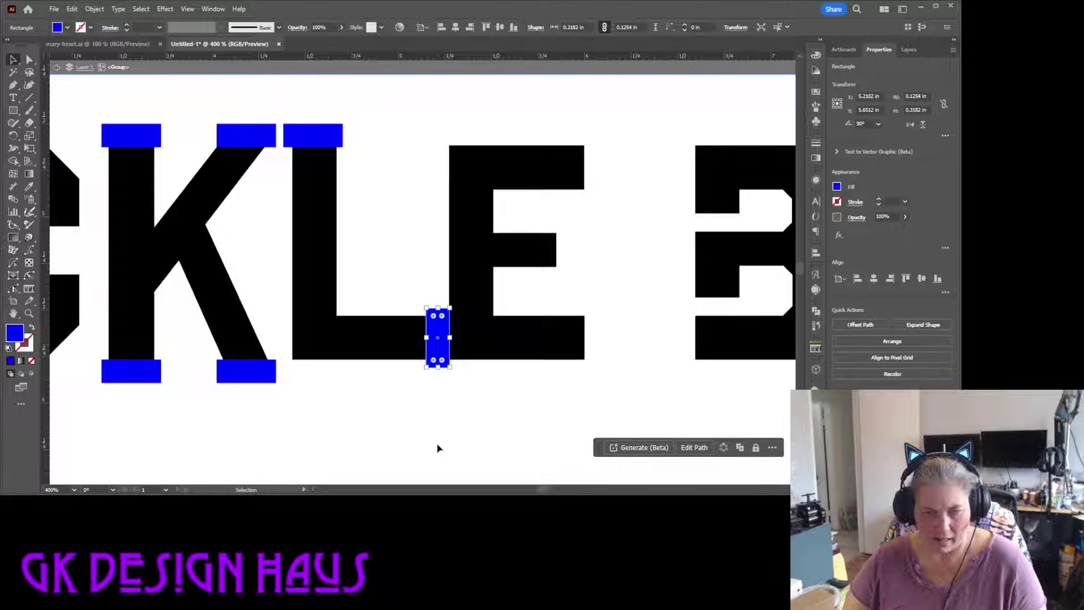
Step: Move the E slightly away from the L's upright serif and copy that serif onto the ends of the E's top and bottom arms
click(437, 419)
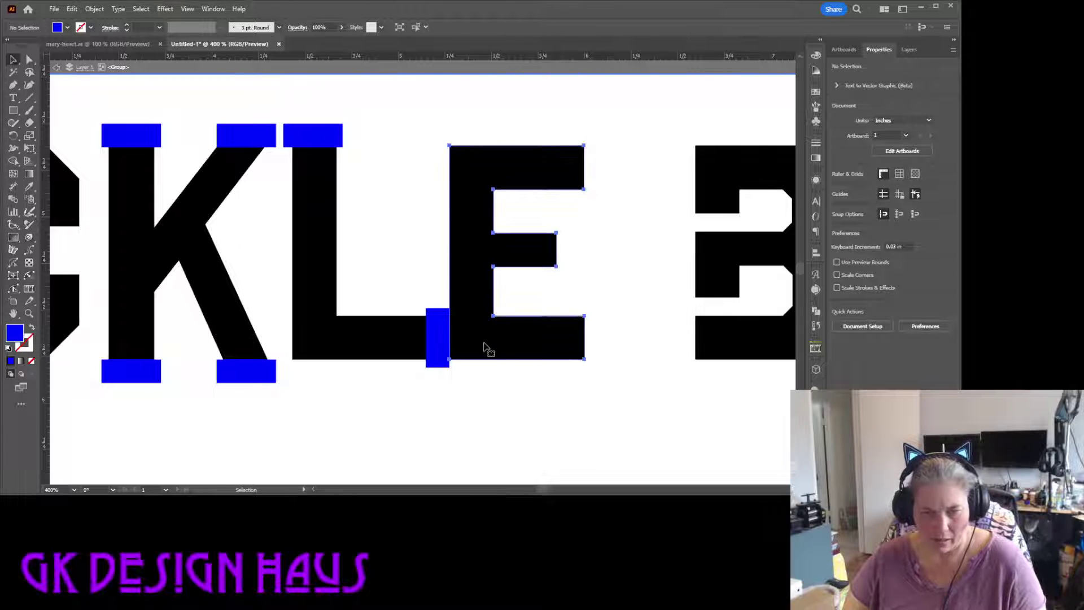
mouse_move(485, 346)
mouse_down()
mouse_move(518, 347)
mouse_move(500, 353)
mouse_up()
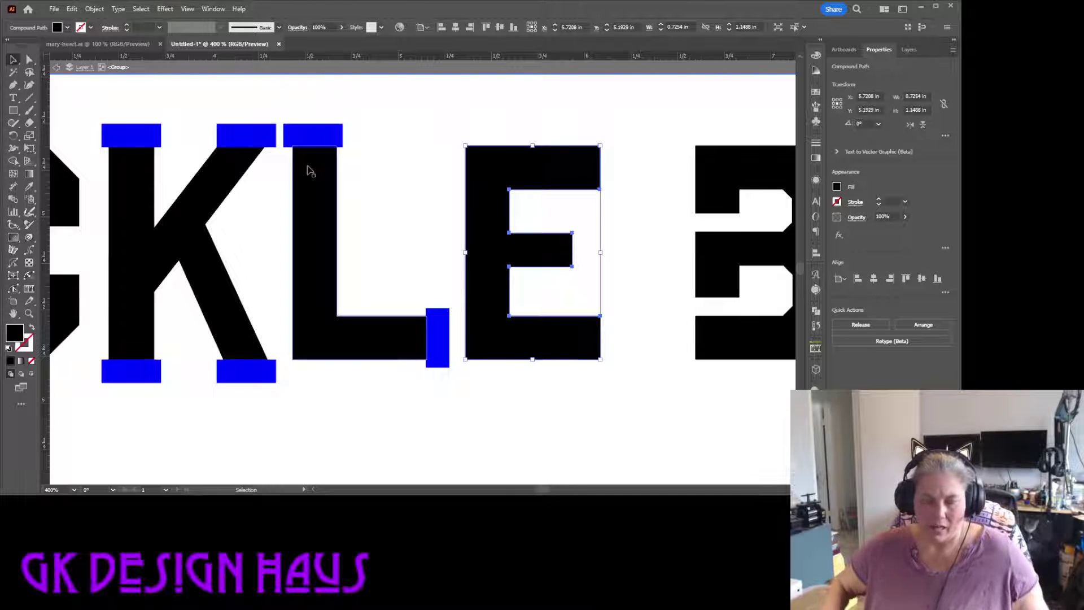
click(438, 349)
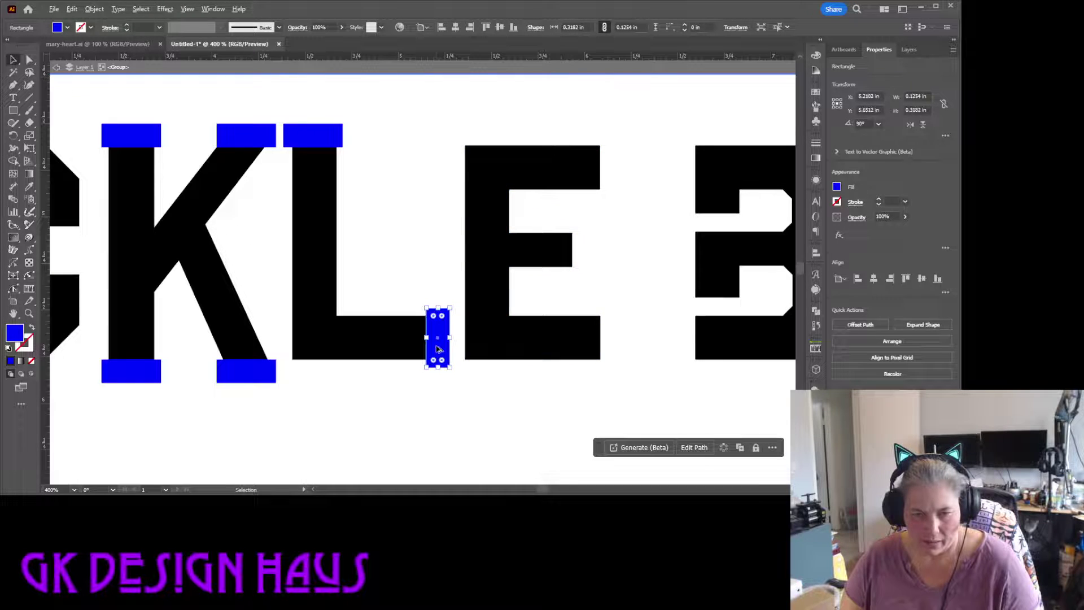
drag(438, 349, 601, 173)
click(634, 286)
Step: Copy the upright blue serif from the E onto the end of the first L's foot in BALL
scroll(380, 277, right, 4)
drag(380, 277, 114, 244)
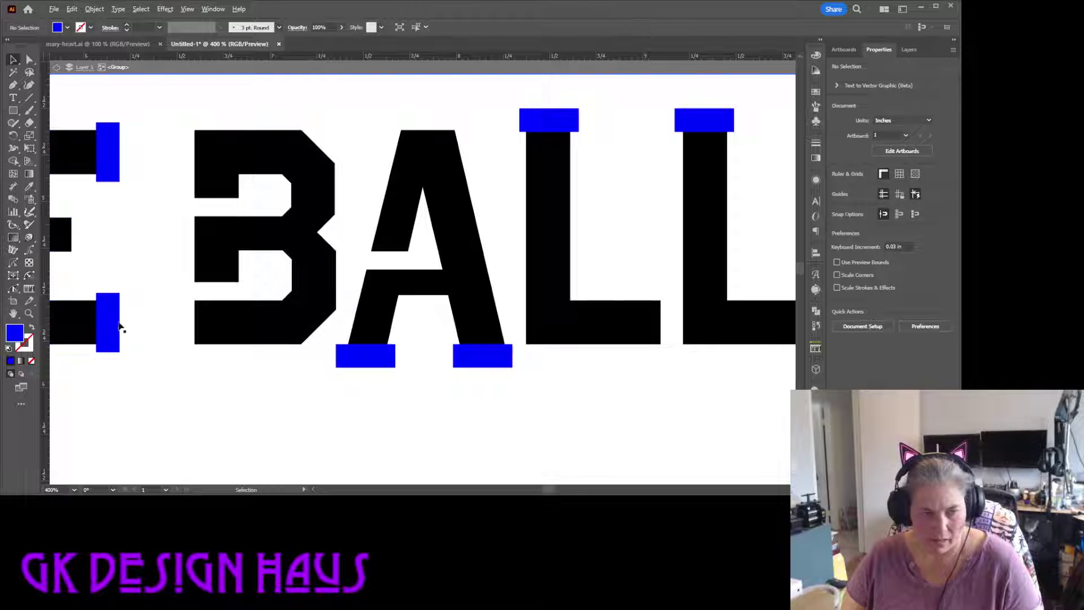
drag(108, 326, 668, 321)
click(653, 367)
Step: Shift the last L and its top serif slightly right, and copy the upright blue serif onto the end of its foot
scroll(653, 310, right, 5)
scroll(654, 310, up, 1)
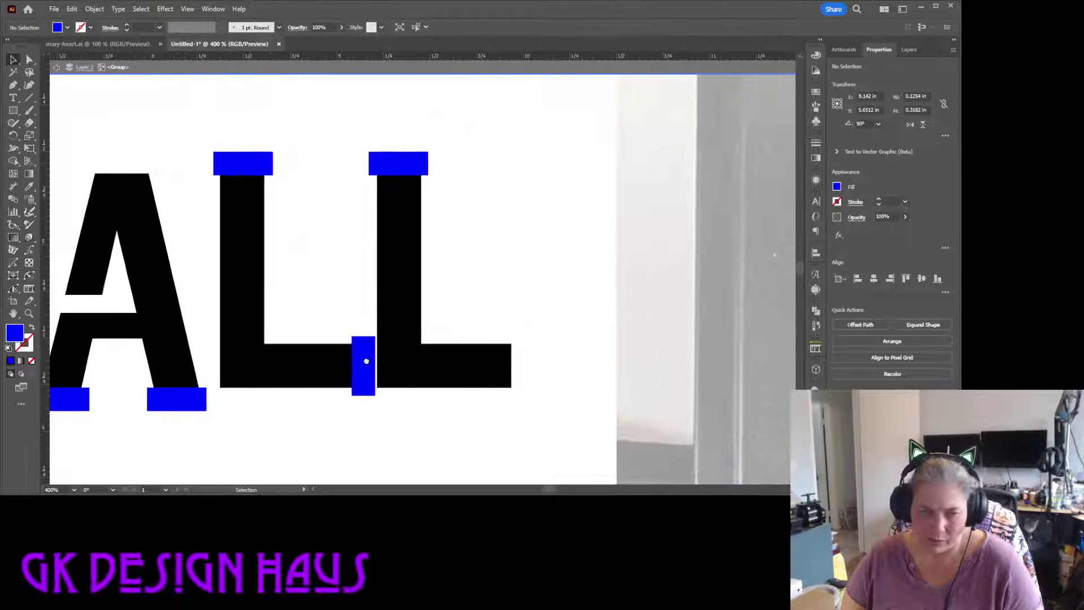
drag(400, 148, 421, 273)
click(378, 409)
click(365, 375)
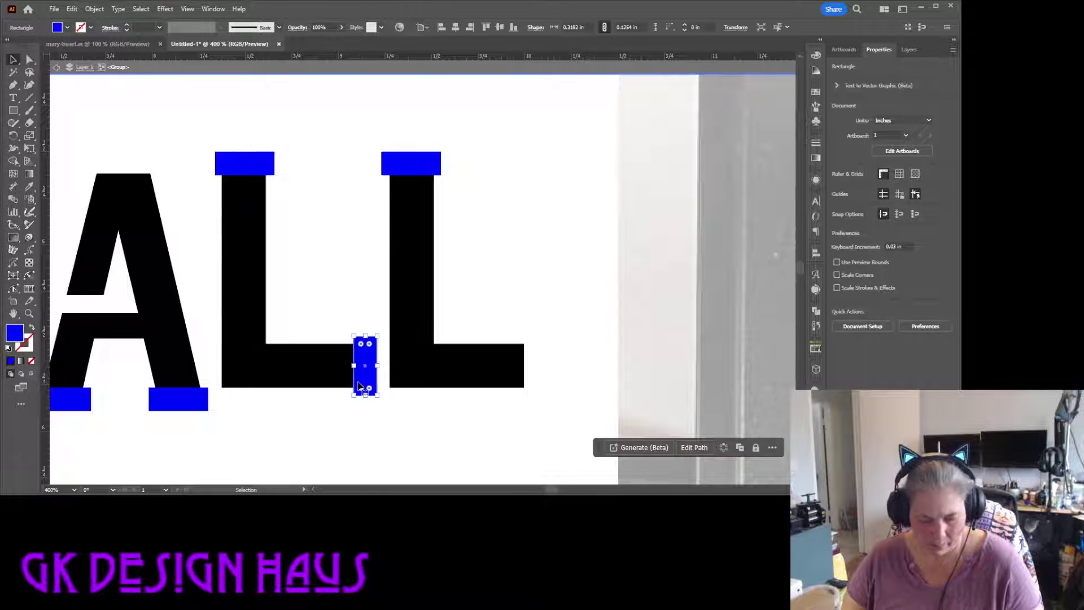
drag(362, 375, 533, 386)
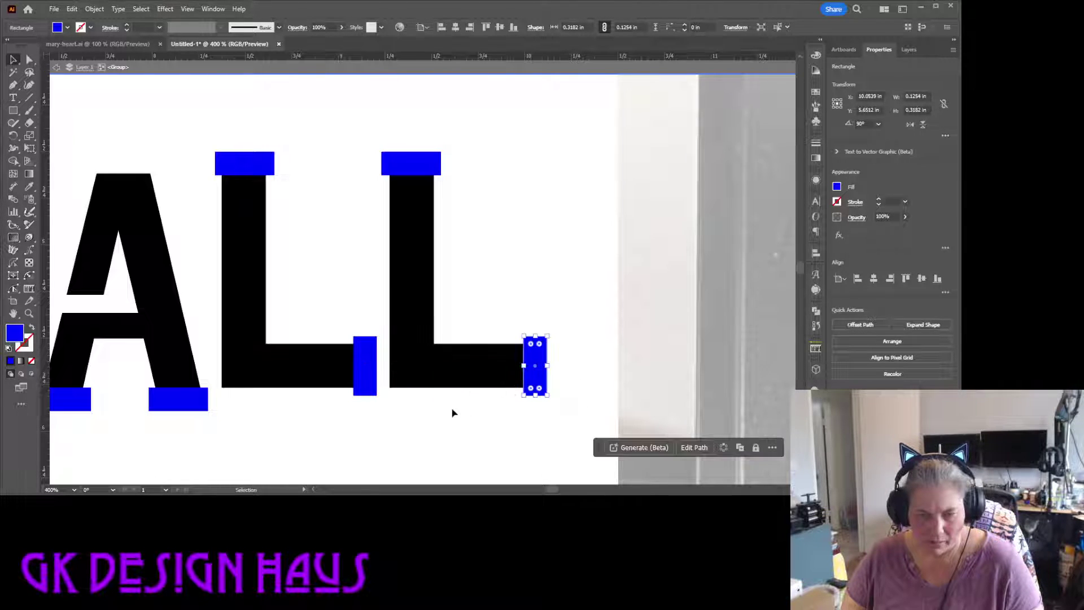
click(440, 411)
Step: Unite the P with its bottom serif, and the I with its two serifs, each into a single shape
key(ctrl+space)
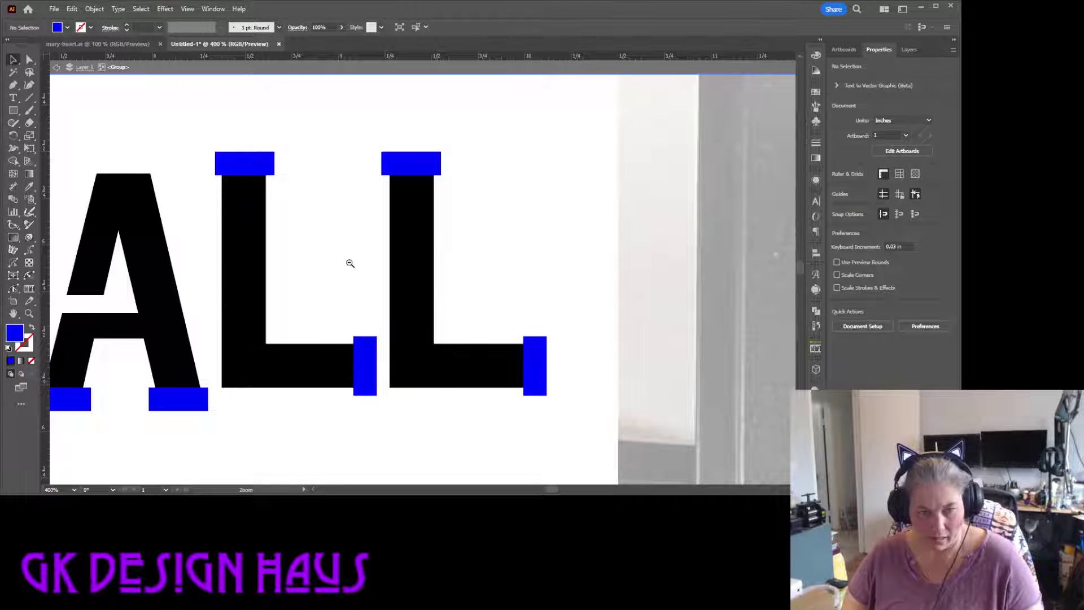
drag(350, 263, 249, 349)
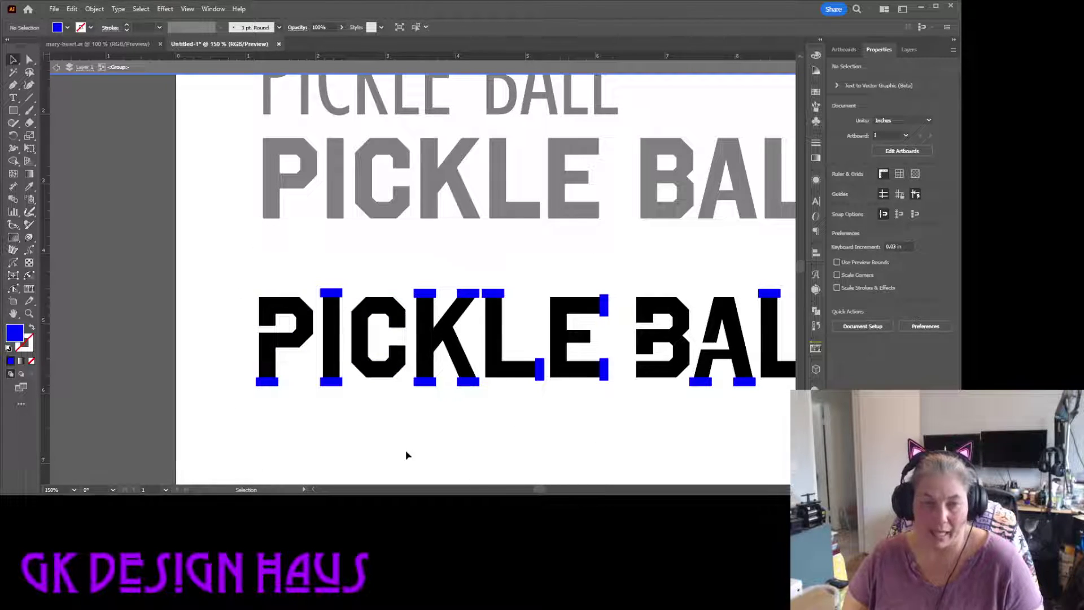
drag(283, 408, 290, 472)
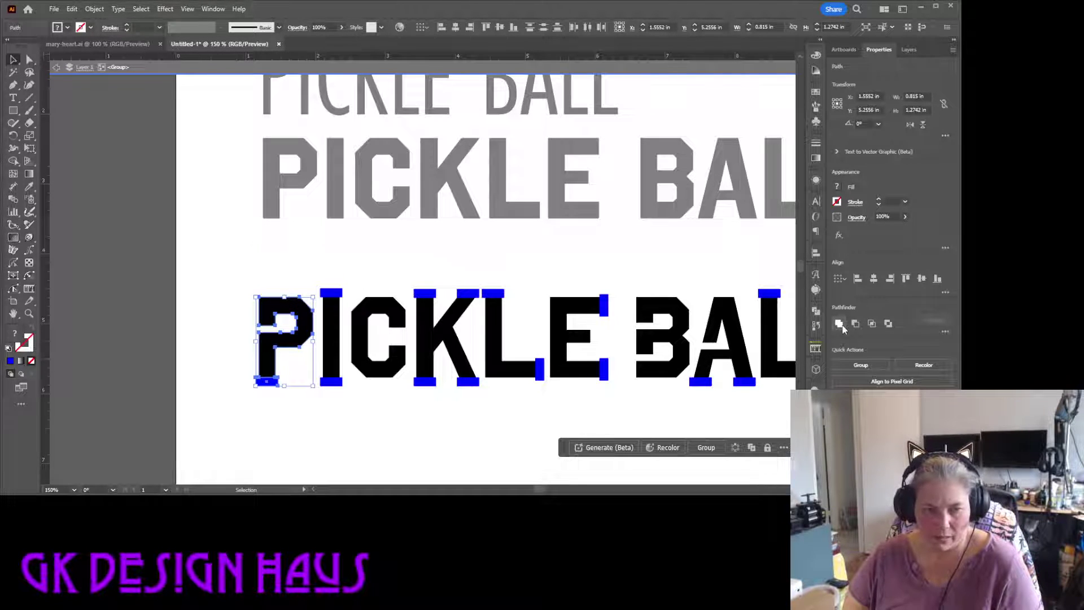
click(840, 325)
click(419, 433)
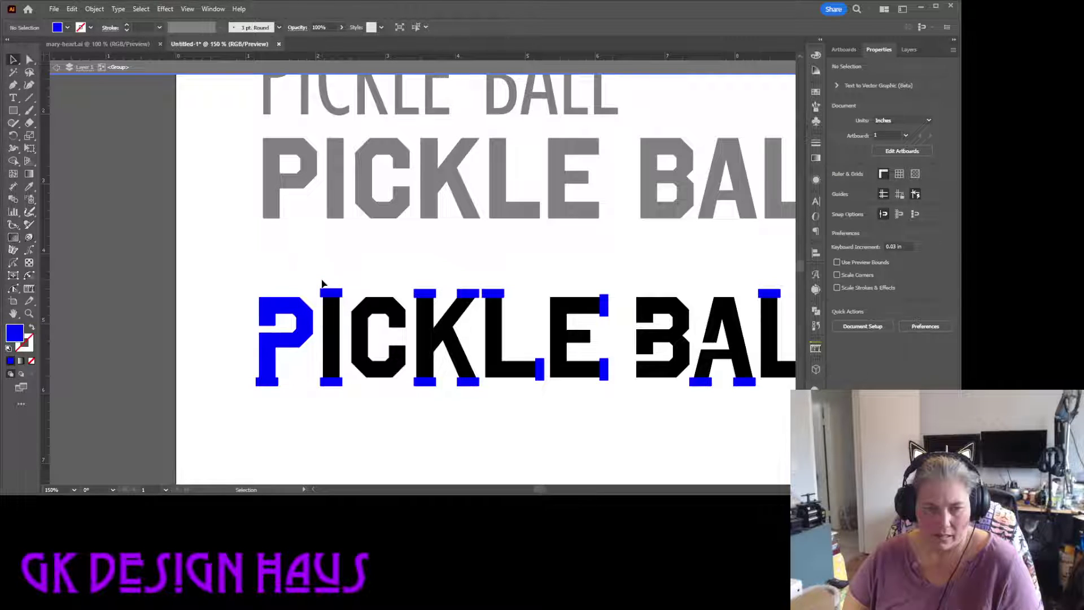
drag(316, 352, 349, 400)
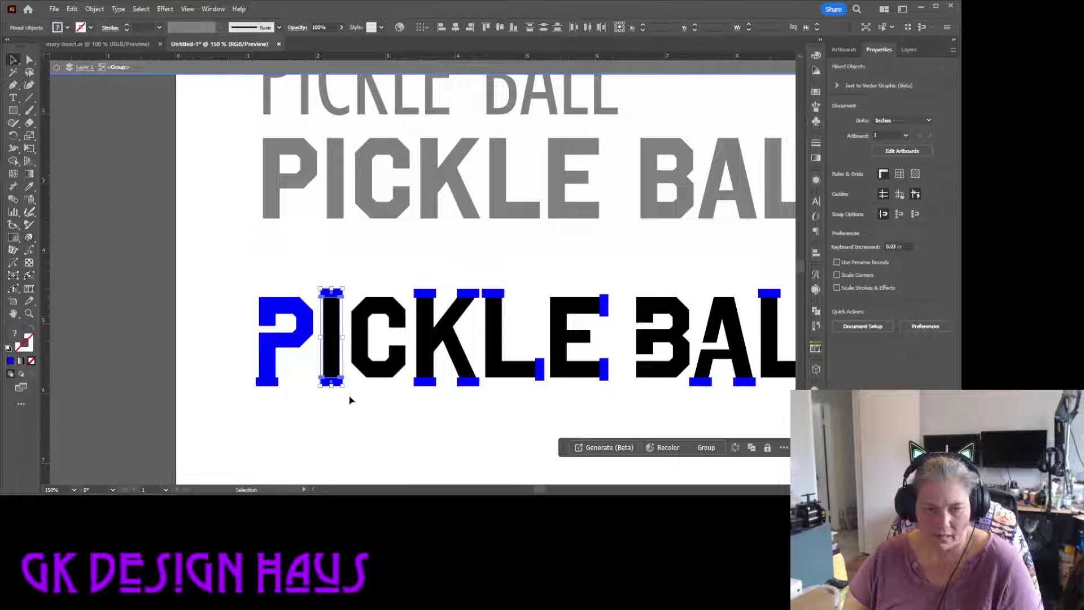
click(841, 325)
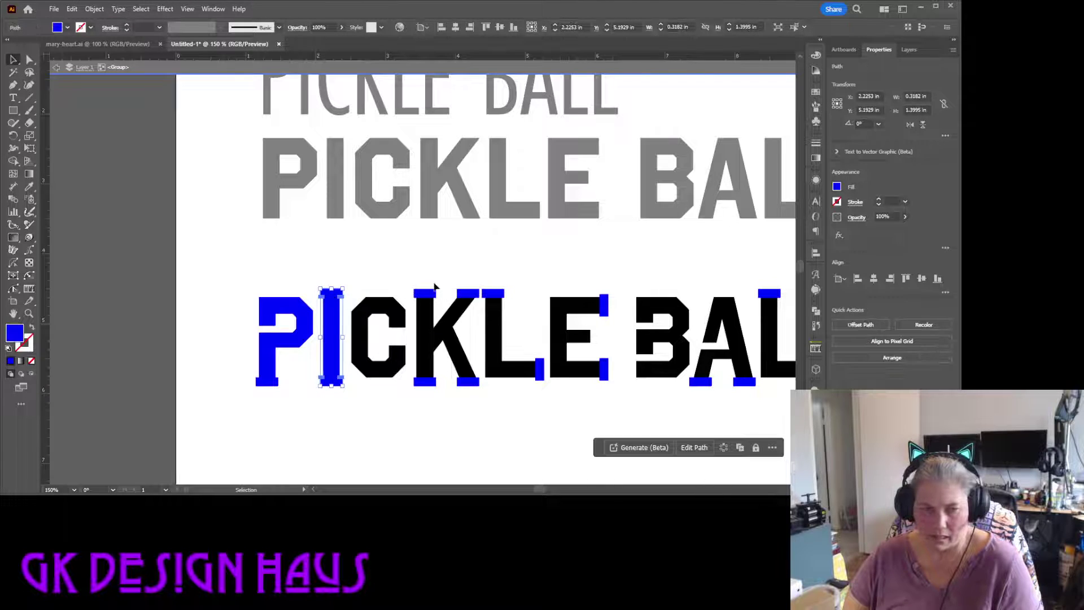
Step: Unite the K, L and E of PICKLE with their serifs, making each letter a single shape
drag(426, 279, 474, 394)
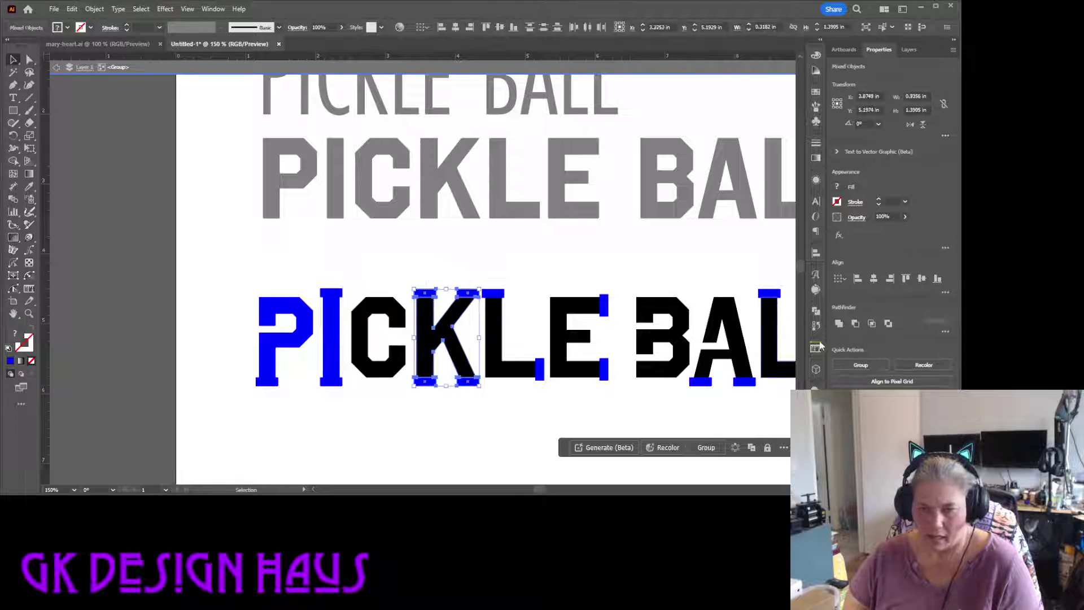
click(839, 324)
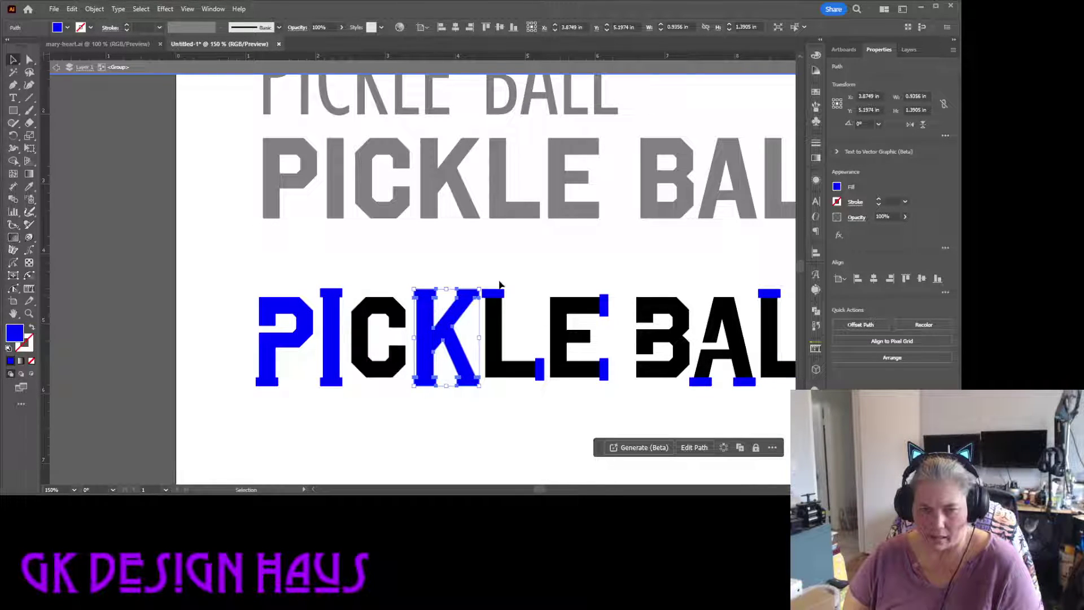
drag(540, 382, 492, 281)
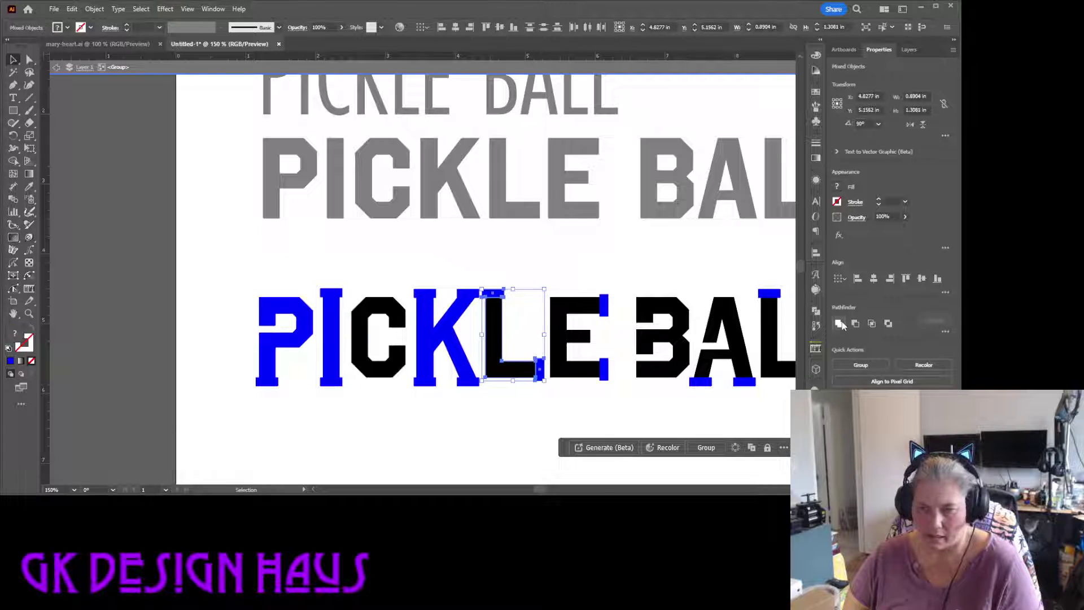
click(840, 323)
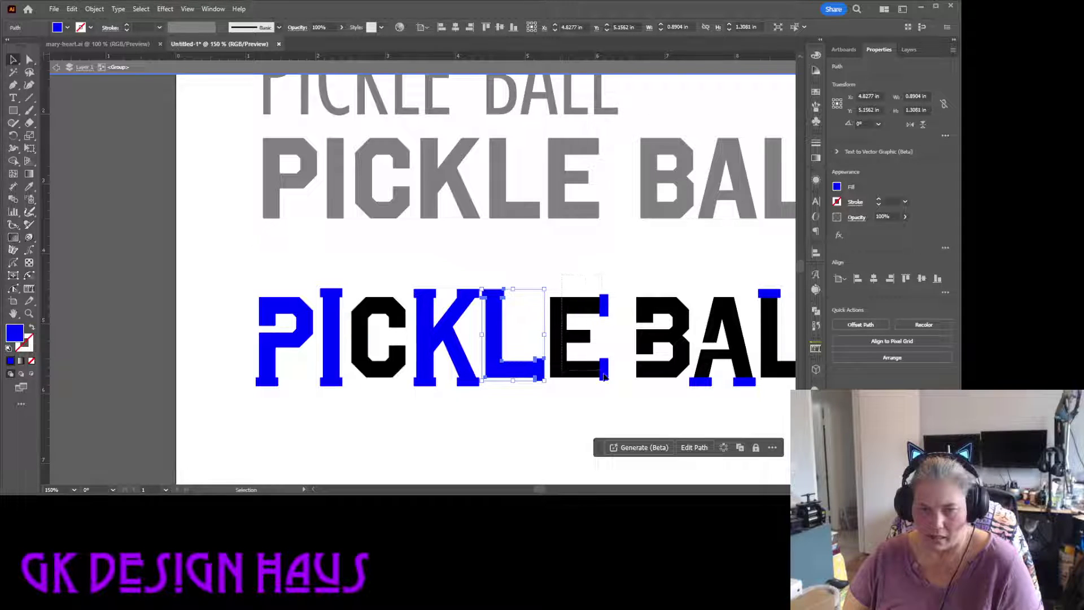
drag(613, 389, 565, 285)
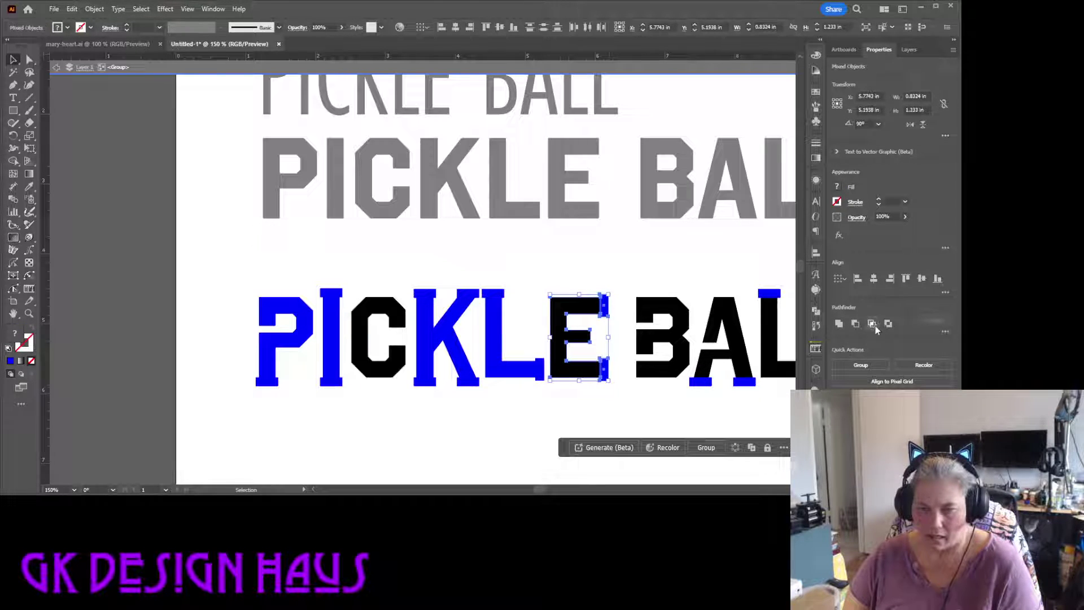
click(839, 323)
Step: Unite the A and both Ls of BALL with their serifs, making each letter a single shape
drag(581, 299, 333, 288)
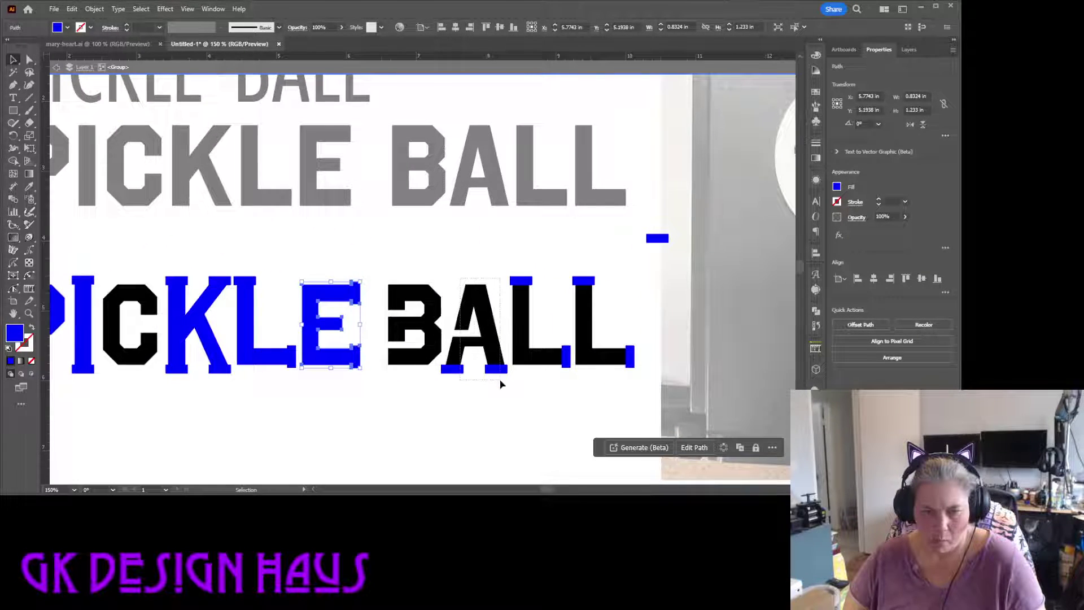
drag(501, 384, 455, 339)
click(839, 324)
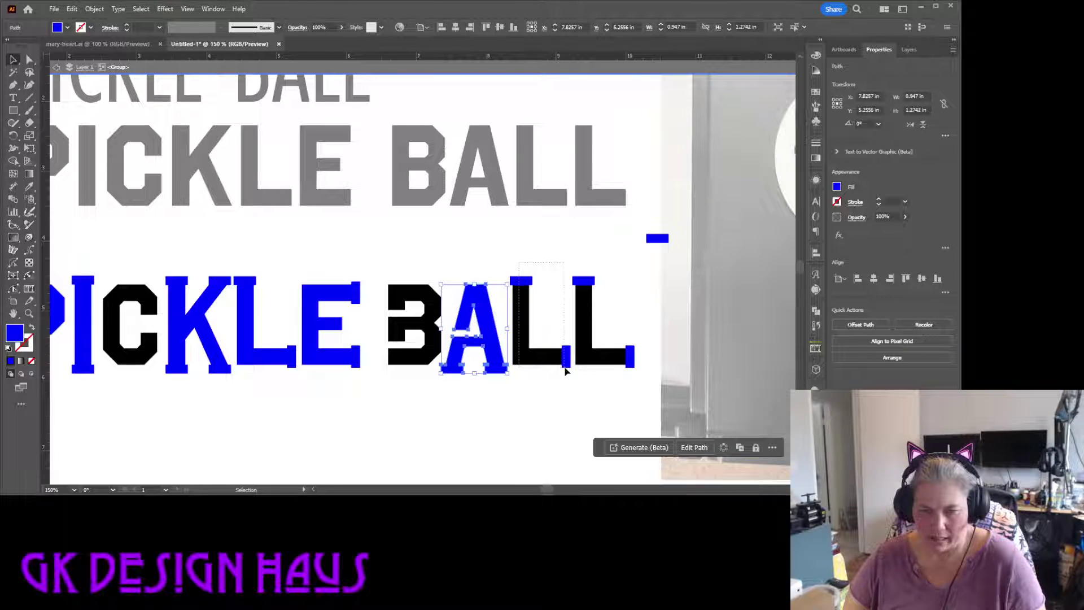
drag(566, 371, 509, 270)
click(861, 319)
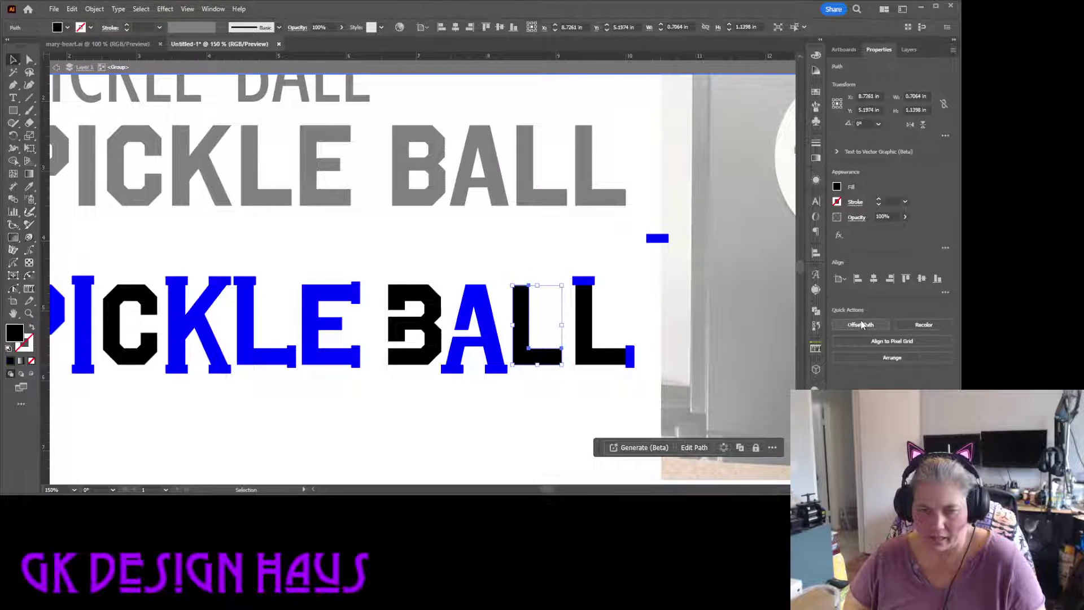
key(ctrl+z)
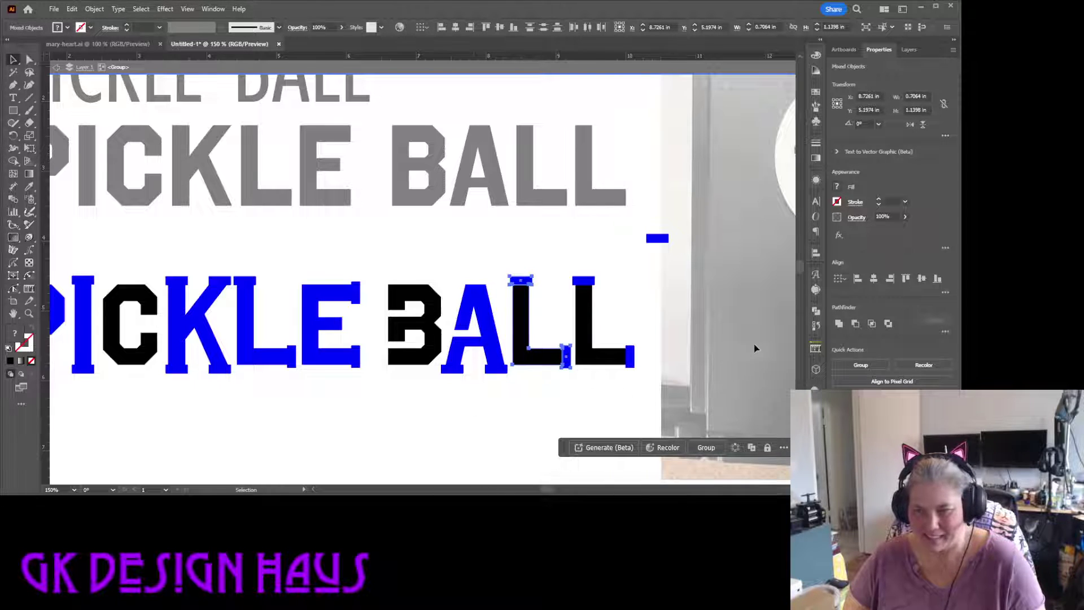
click(839, 324)
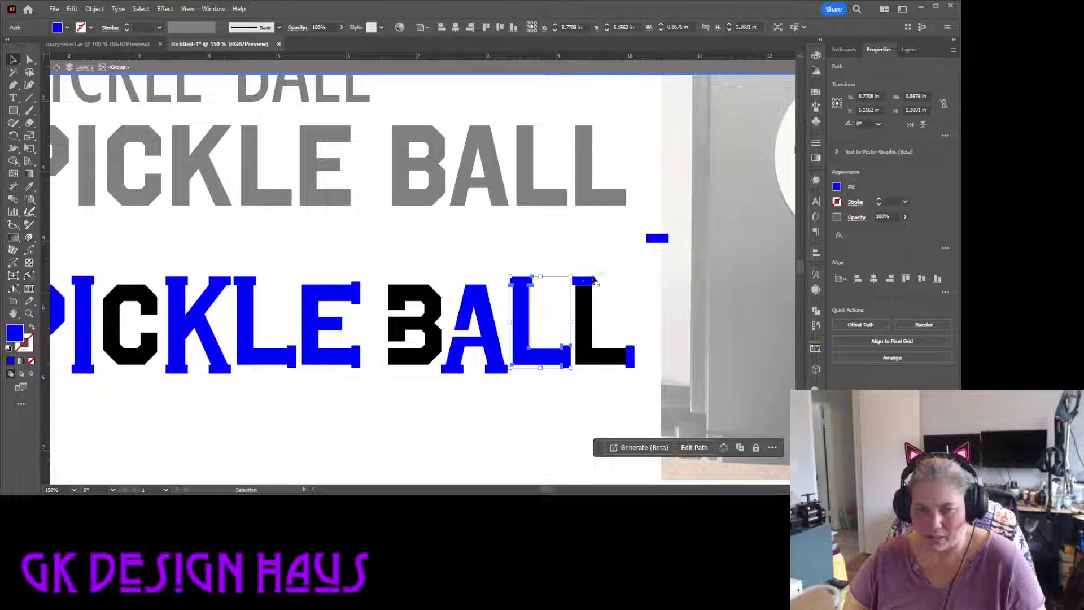
drag(643, 371, 642, 371)
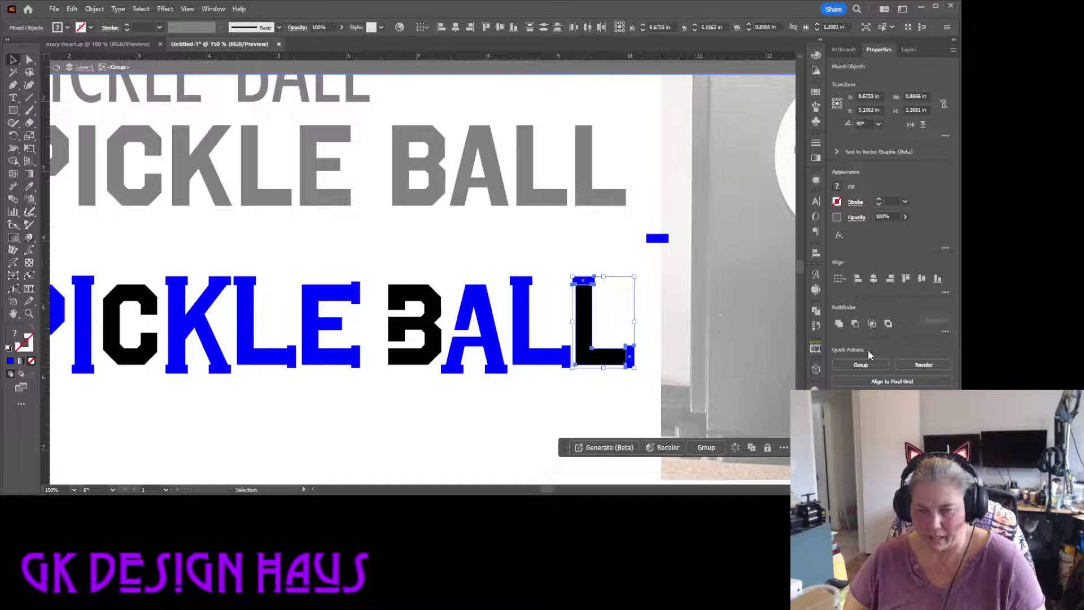
click(839, 324)
click(475, 422)
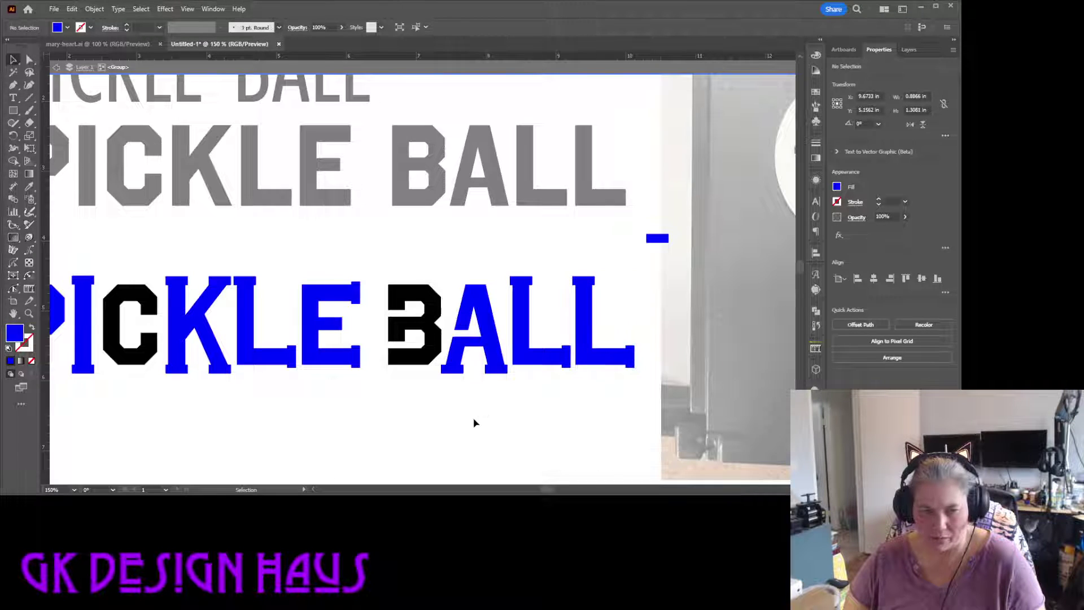
Step: Scale the I in PICKLE down to about 0.29 in wide and 1.29 in tall, keeping its base in line with the P
drag(274, 370, 462, 363)
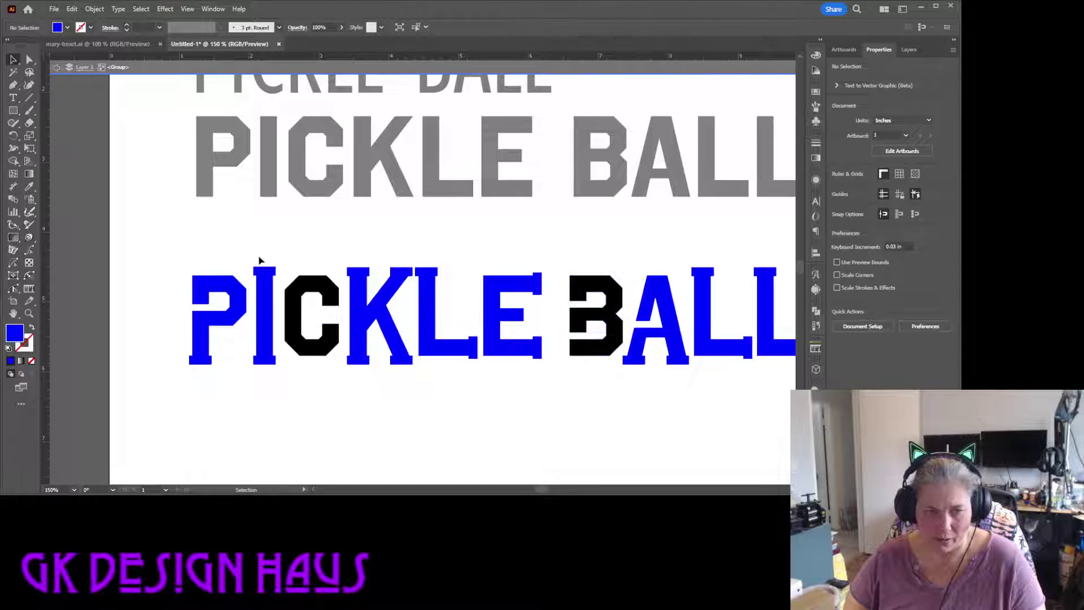
drag(259, 257, 280, 412)
click(281, 414)
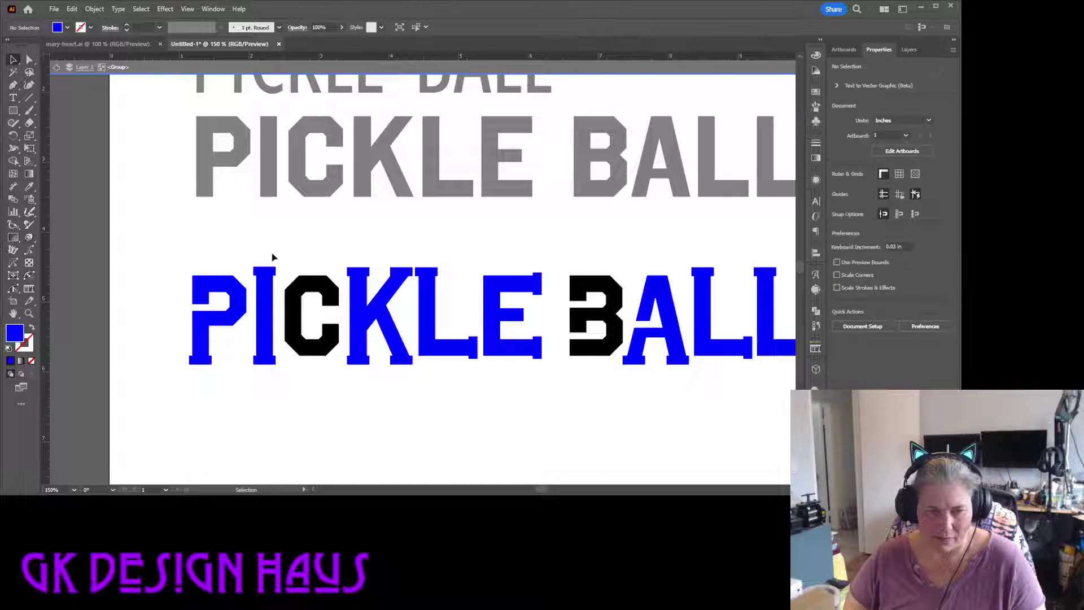
drag(277, 382, 276, 380)
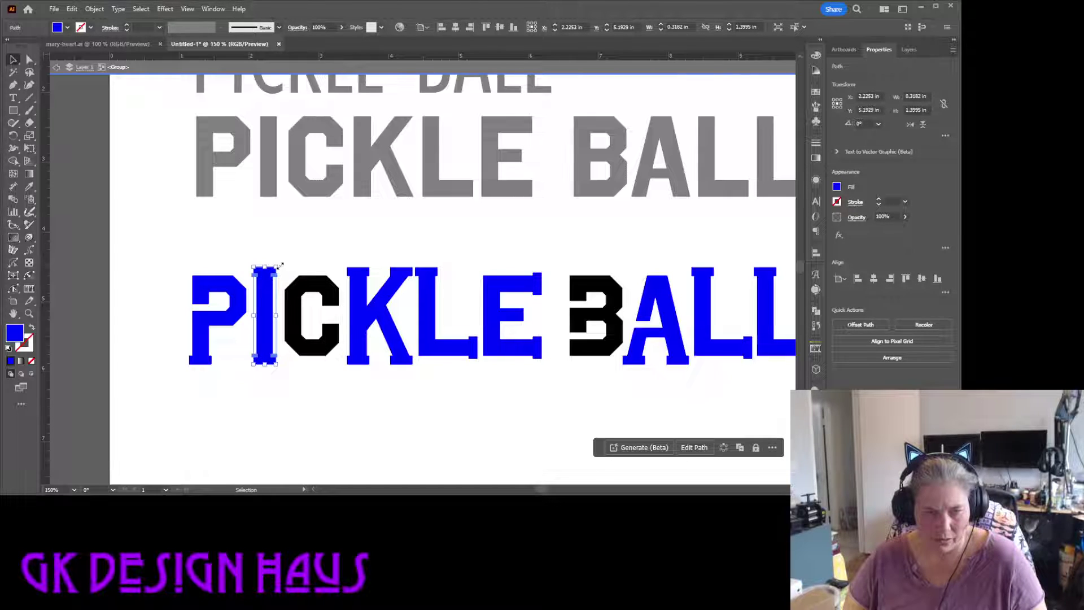
drag(279, 265, 310, 275)
click(348, 427)
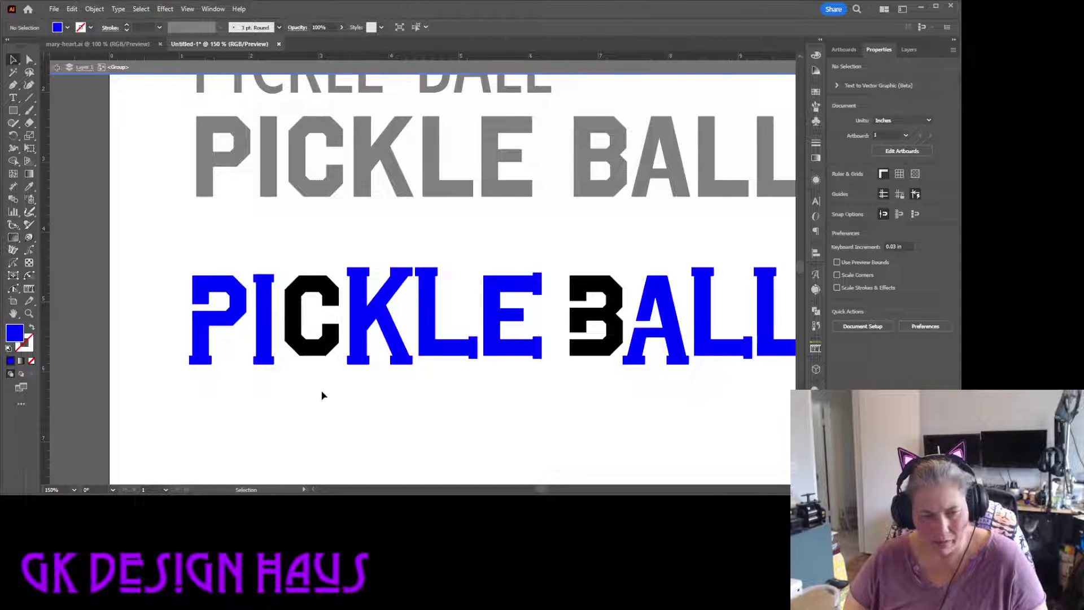
Step: Overlay the I on the C's stem to compare stroke widths, and undo the move
key(z)
drag(245, 344, 412, 374)
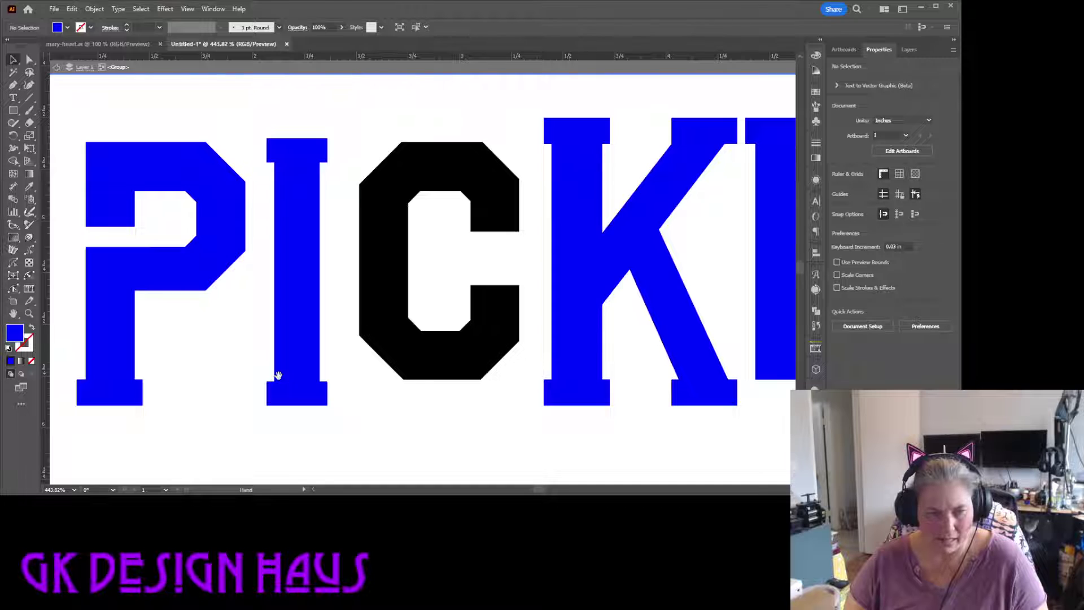
drag(278, 376, 588, 370)
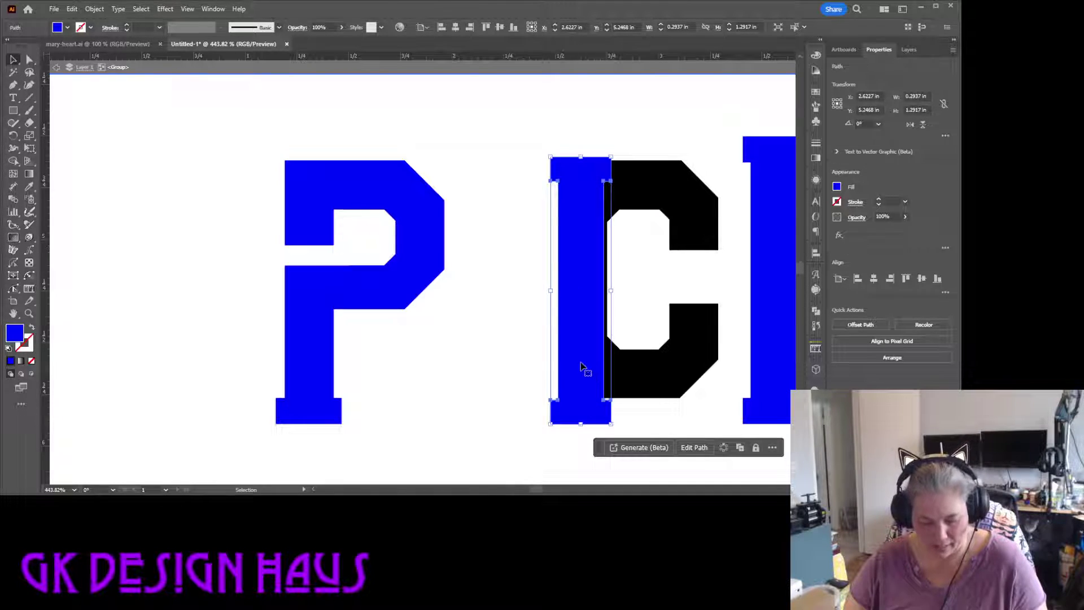
key(ctrl+z)
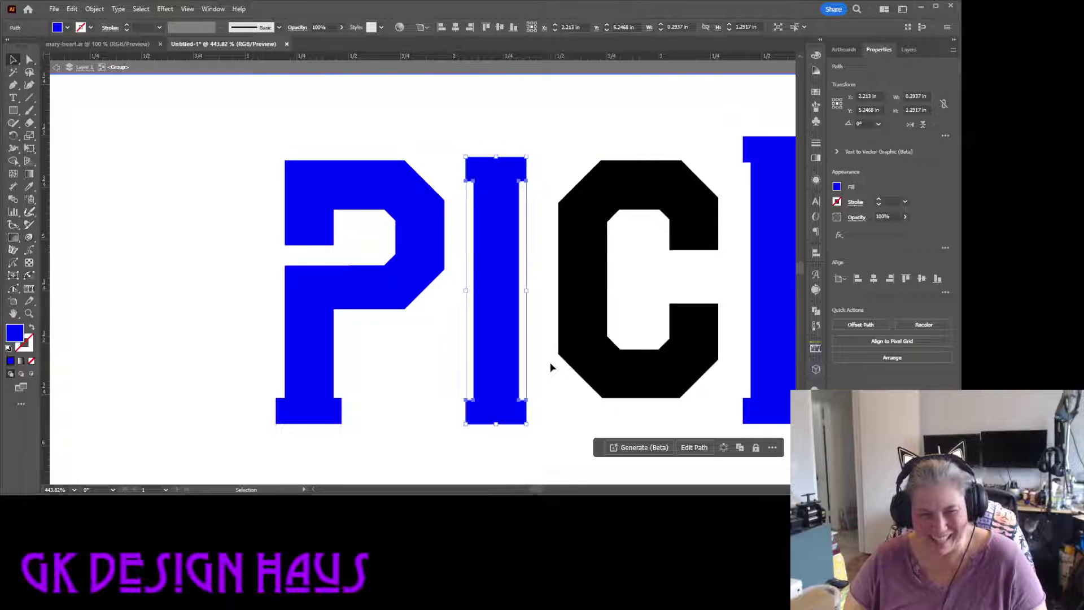
Step: Fill the I with magenta, overlay it on the P's stem to compare stroke widths, and undo the move
click(67, 27)
click(99, 131)
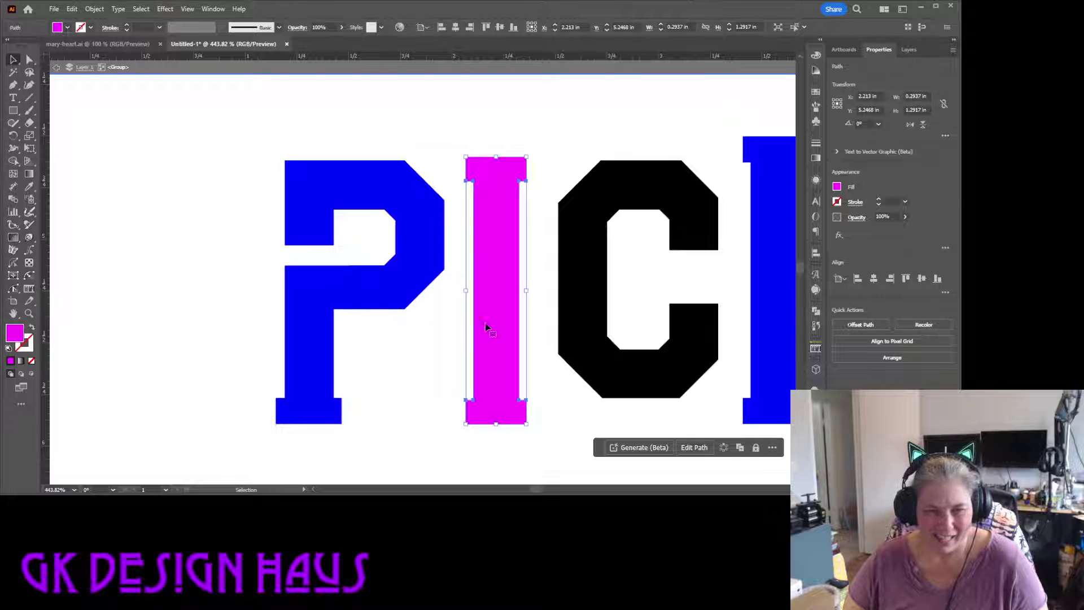
drag(493, 323, 306, 320)
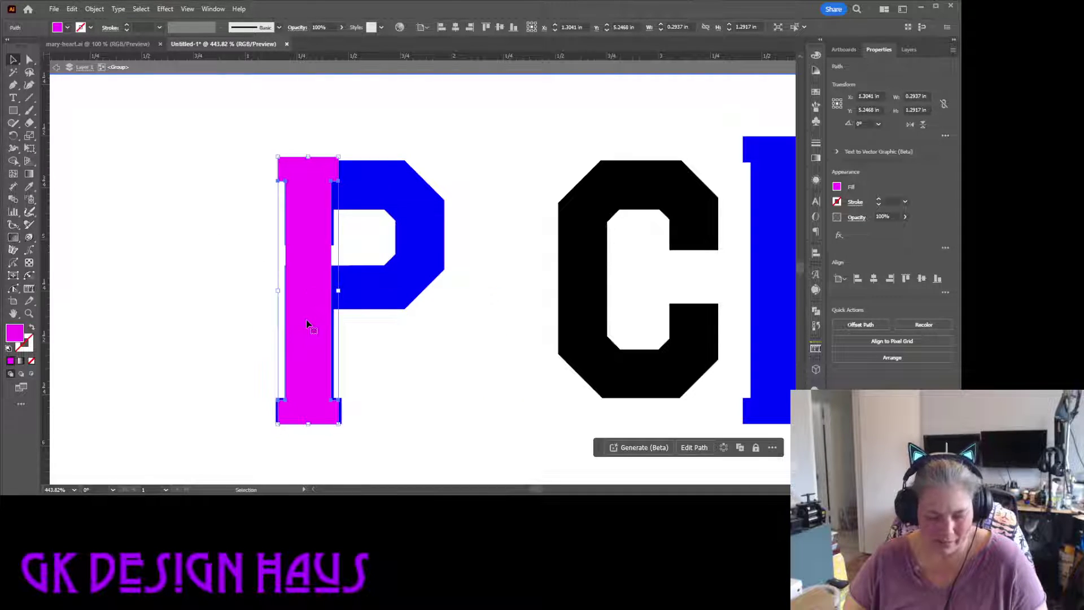
key(ctrl+z)
click(442, 378)
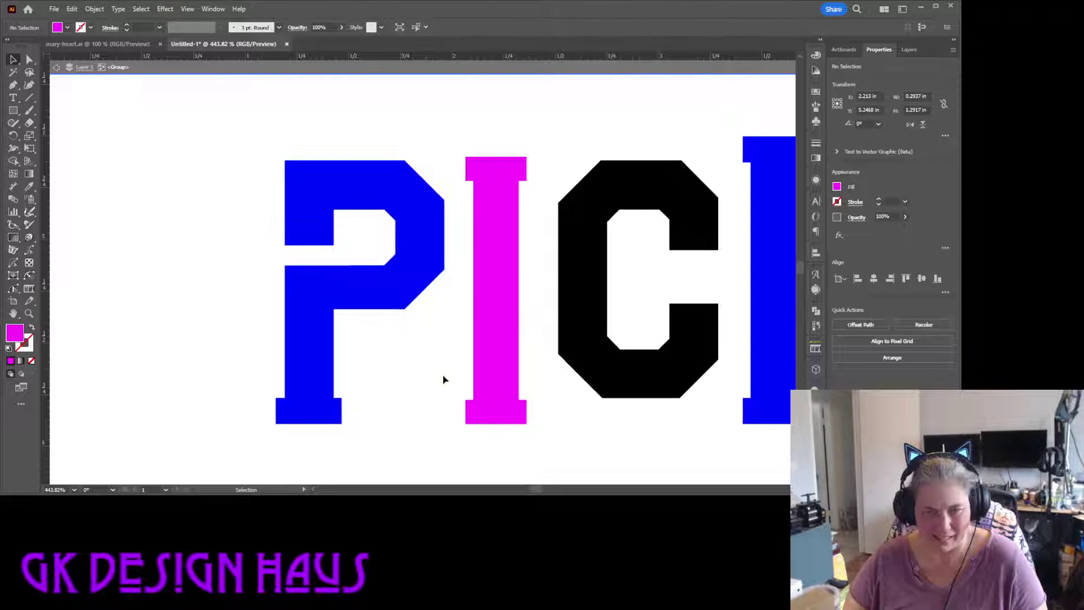
Step: Enlarge the black C in PICKLE so its top and base line up with those of the magenta I
drag(533, 333, 421, 318)
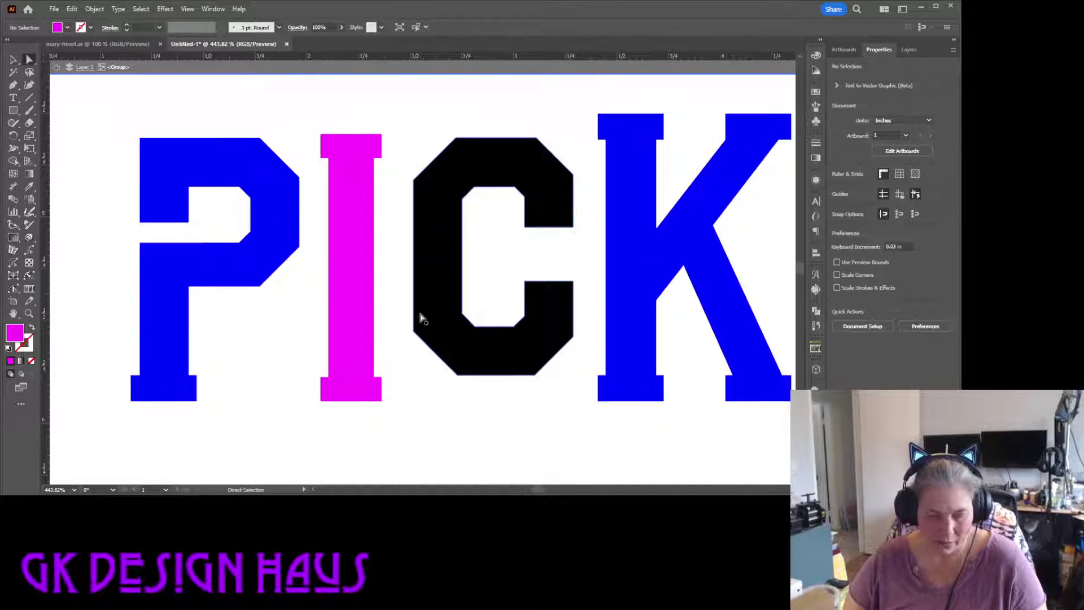
click(30, 60)
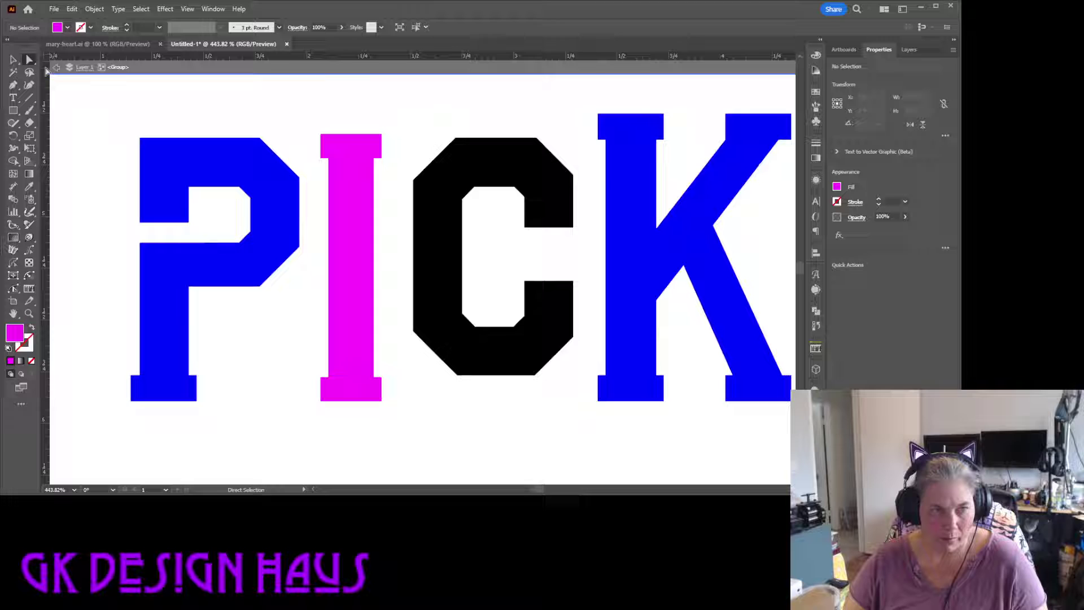
click(13, 59)
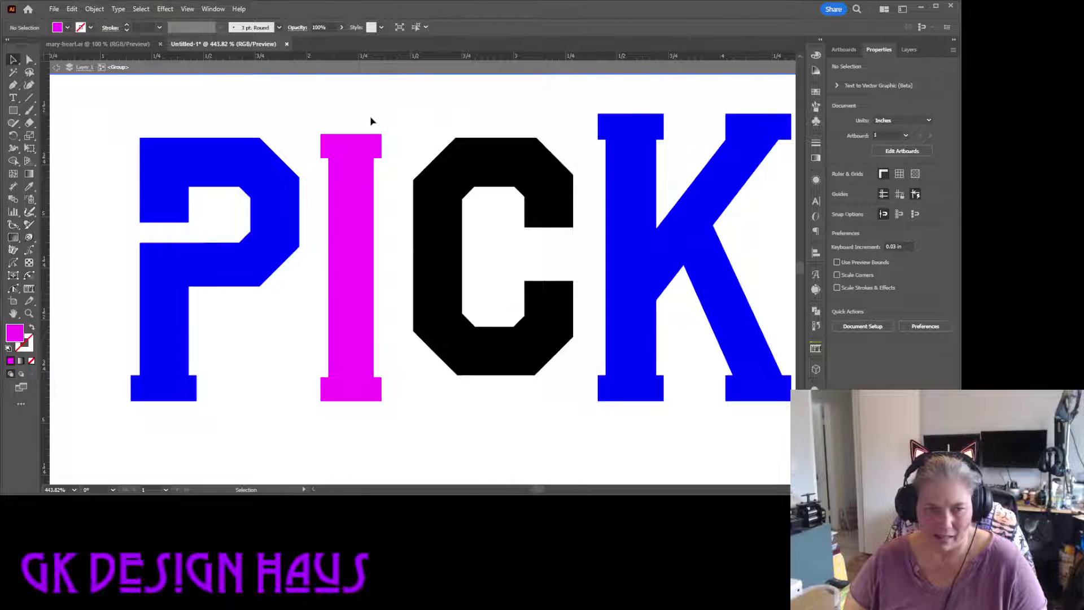
scroll(443, 285, right, 2)
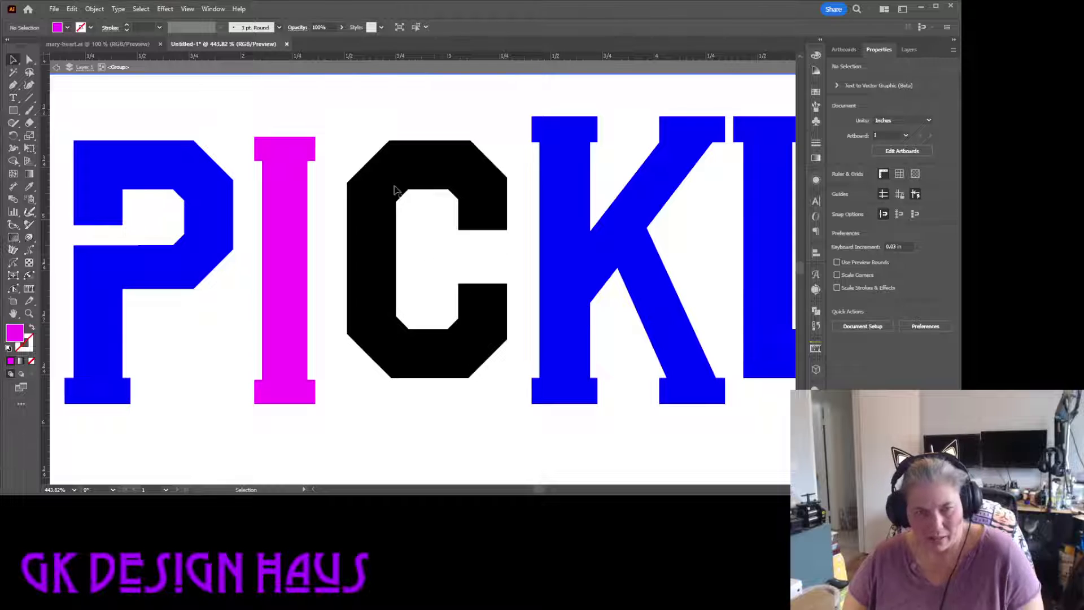
drag(380, 117, 446, 230)
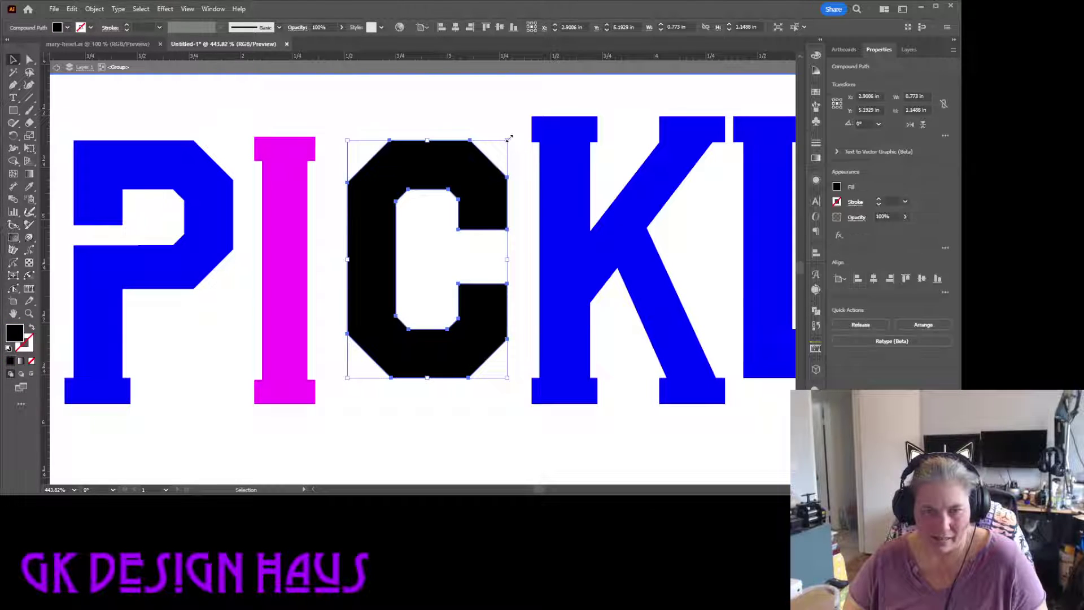
drag(508, 138, 509, 135)
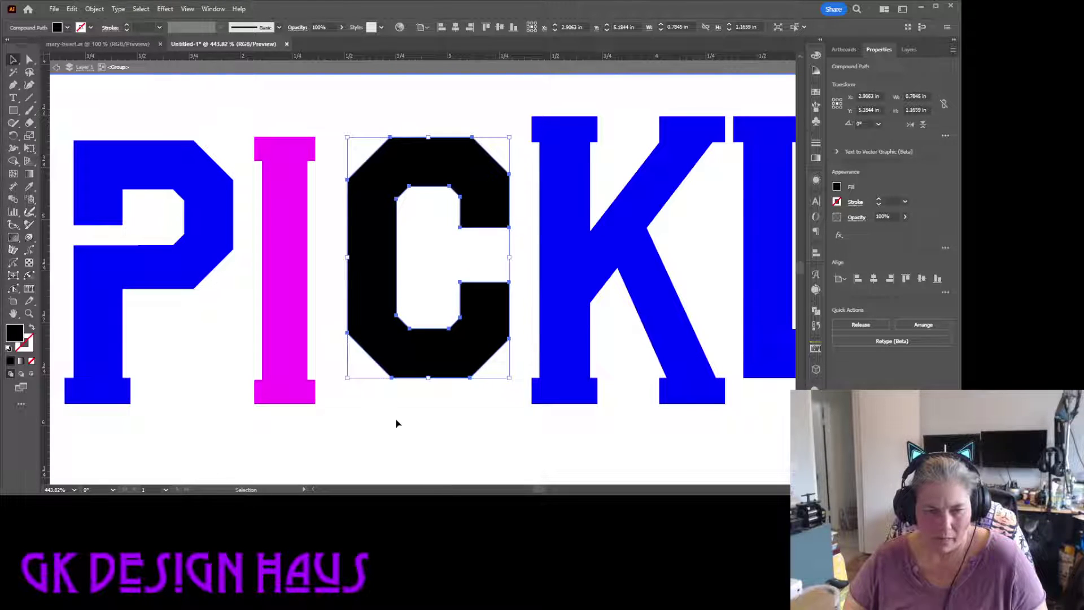
drag(347, 379, 329, 403)
Step: Scale the K to about 0.87 by 1.29 in and the L of PICKLE to about 0.87 by 1.28 in, resting both on the shared baseline
click(565, 309)
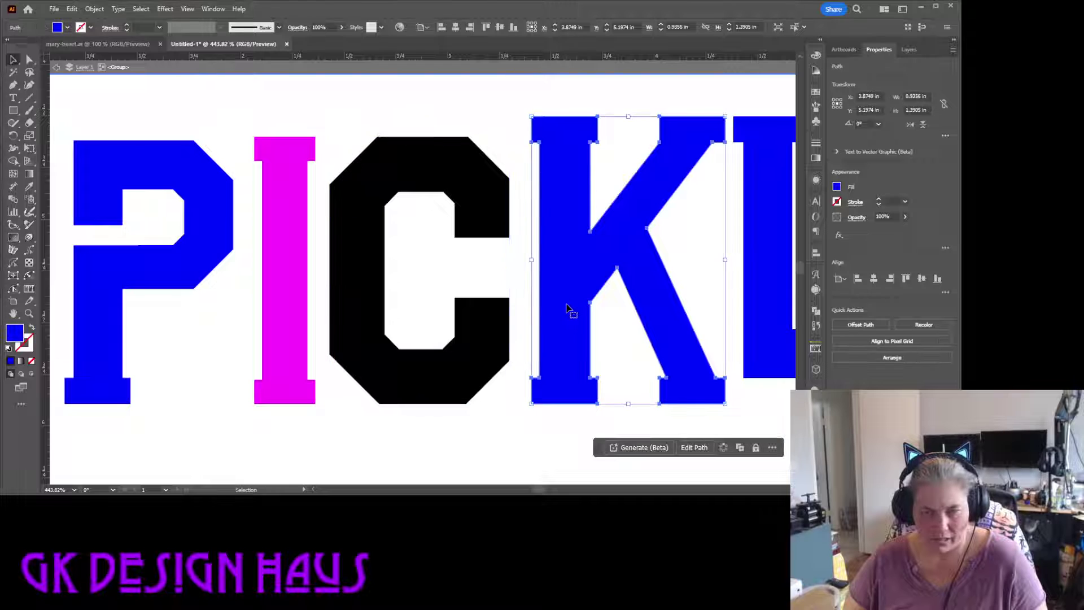
drag(534, 115, 458, 141)
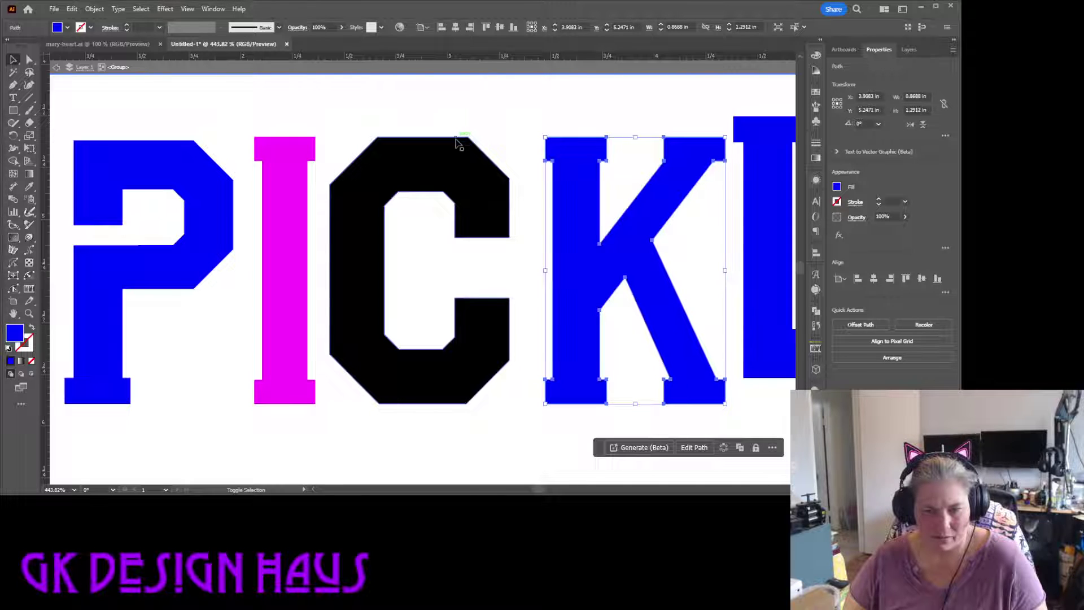
drag(629, 310, 281, 306)
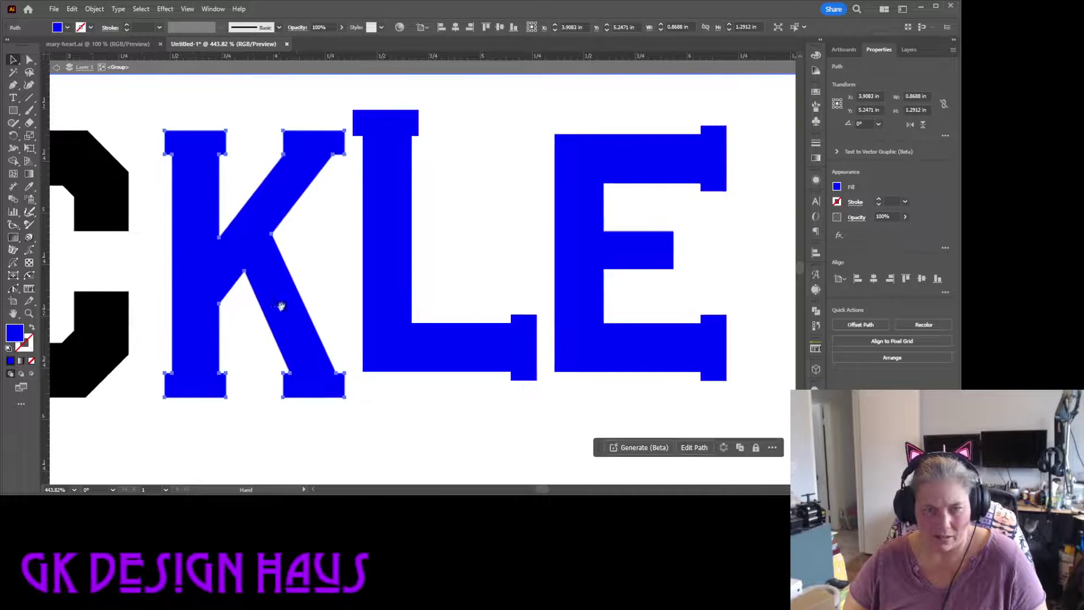
click(394, 283)
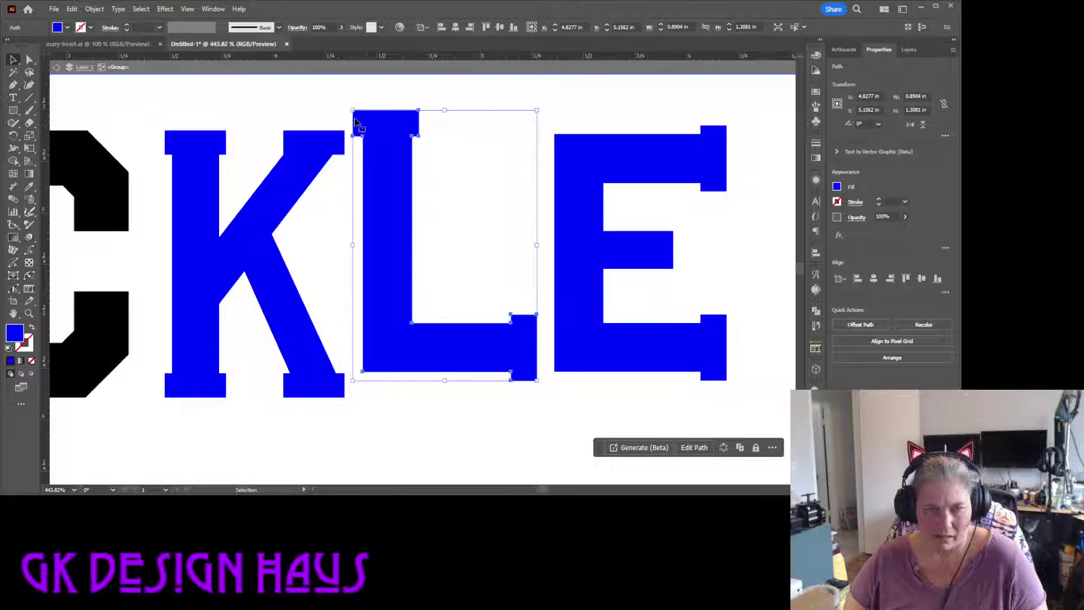
drag(353, 110, 353, 112)
drag(450, 350, 448, 366)
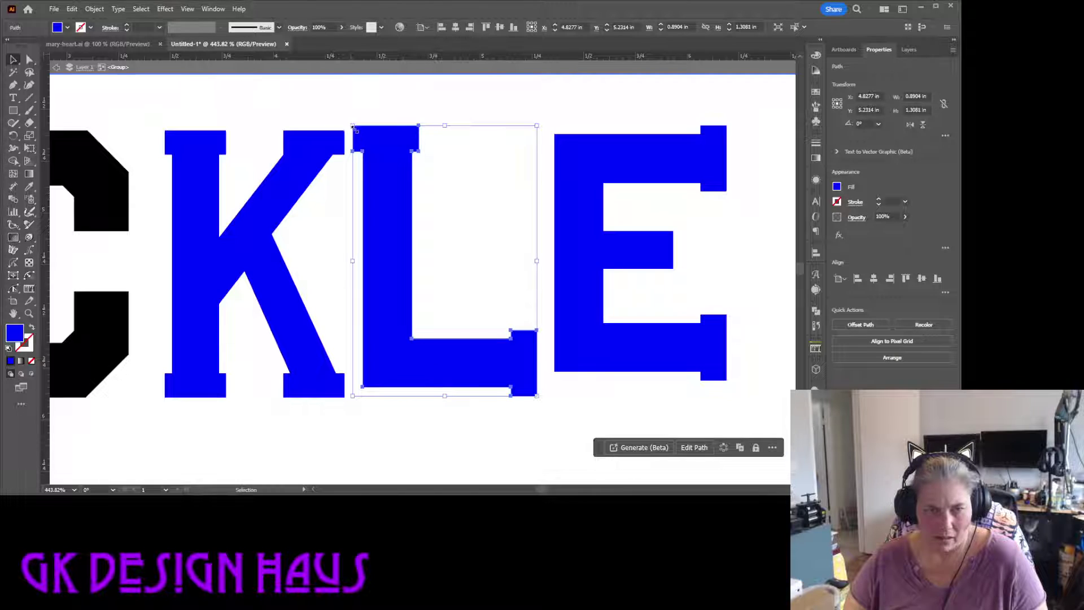
drag(353, 127, 357, 131)
Step: Lower the E of PICKLE to the baseline and enlarge it to about 0.87 in wide and 1.28 in tall, matching the L's height
click(617, 174)
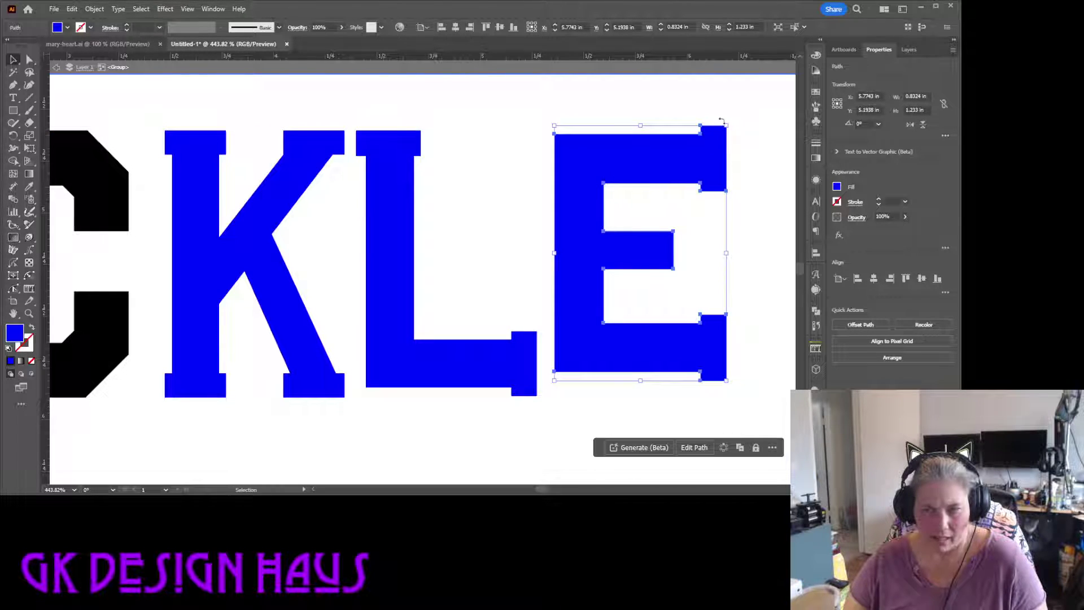
drag(666, 170, 666, 186)
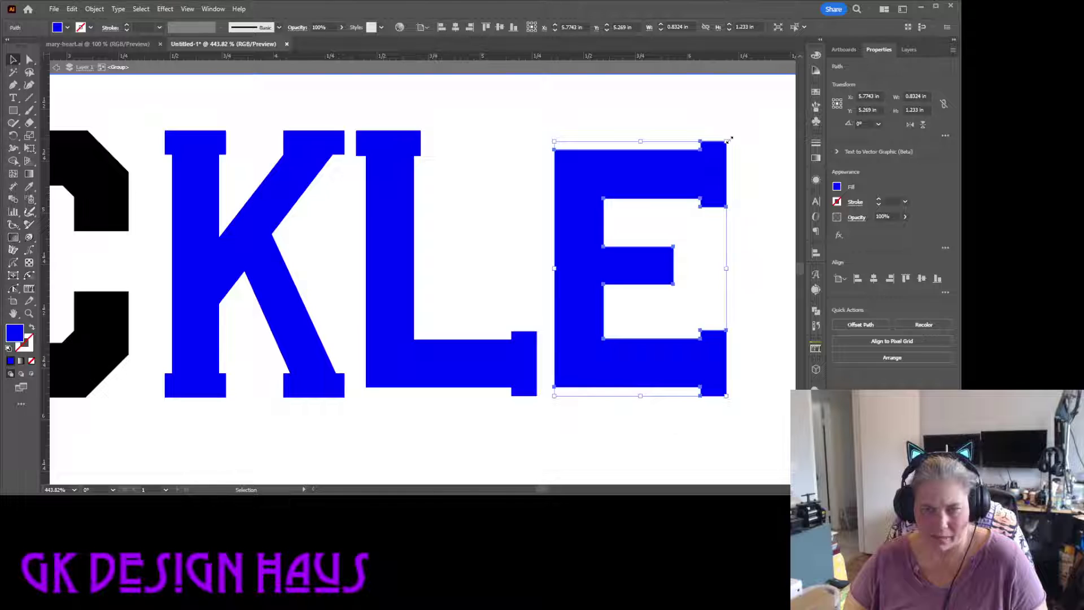
click(493, 249)
key(z)
alt+click(488, 240)
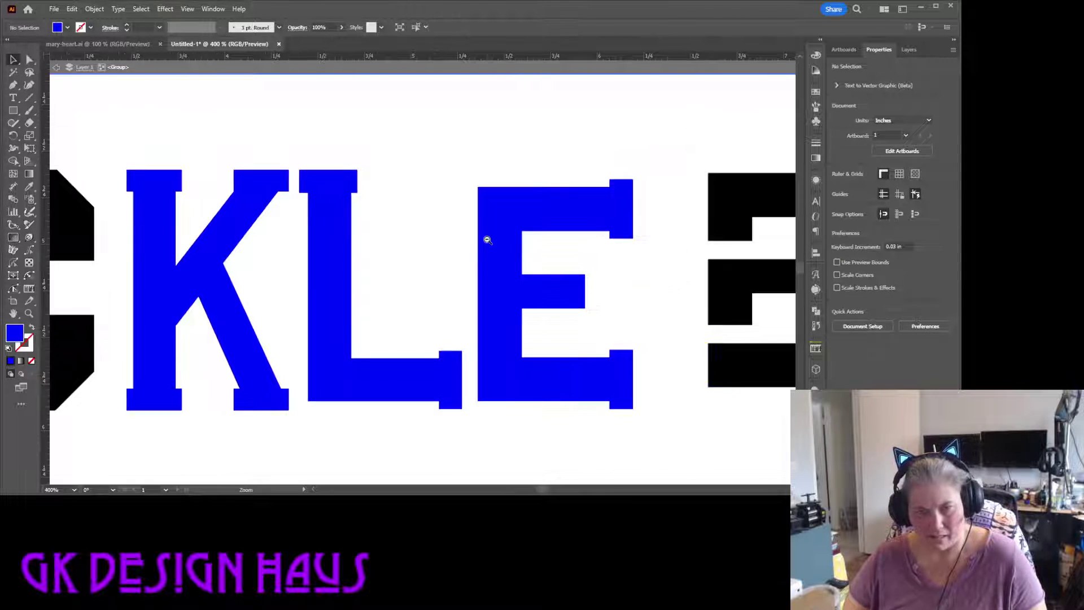
alt+click(487, 240)
alt+click(424, 283)
alt+click(422, 282)
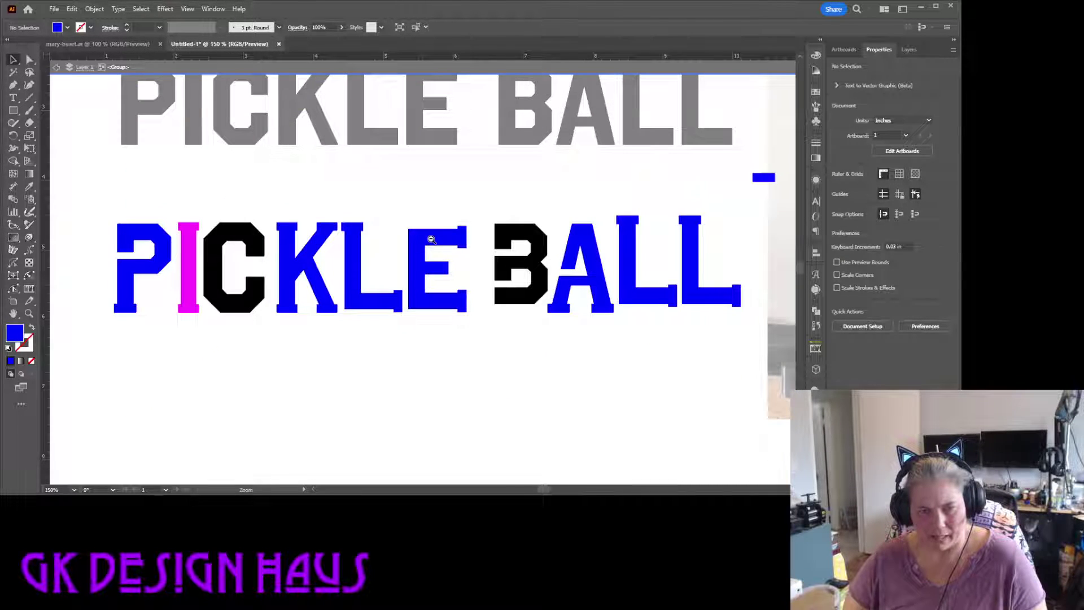
key(v)
click(431, 239)
mouse_move(408, 228)
mouse_down()
mouse_move(350, 223)
mouse_move(404, 224)
mouse_up()
click(436, 370)
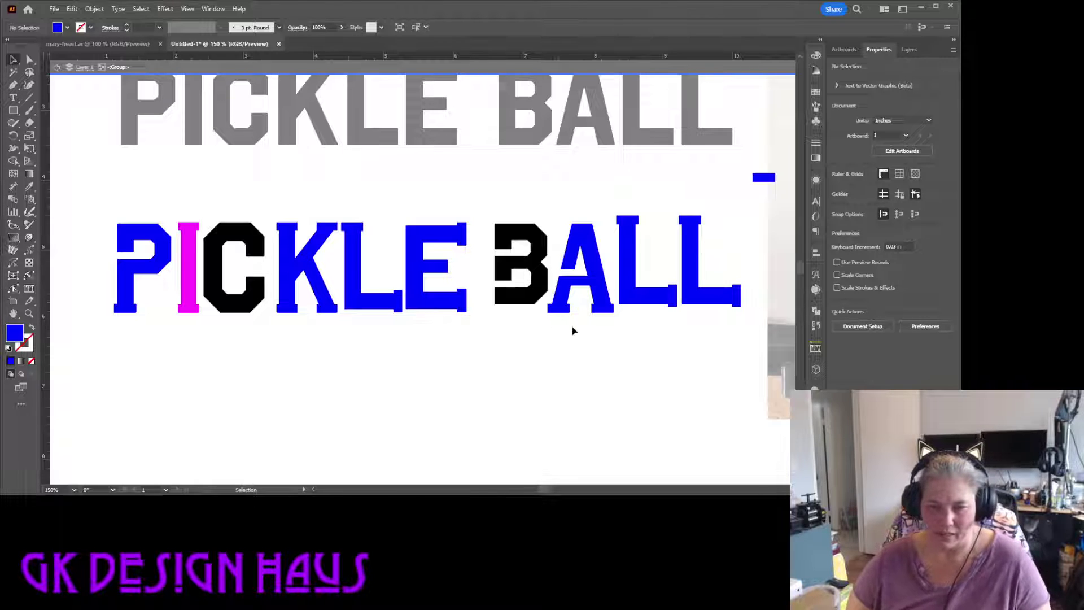
Step: Enlarge the B of BALL so its base reaches the baseline shared by the letters of PICKLE
click(535, 270)
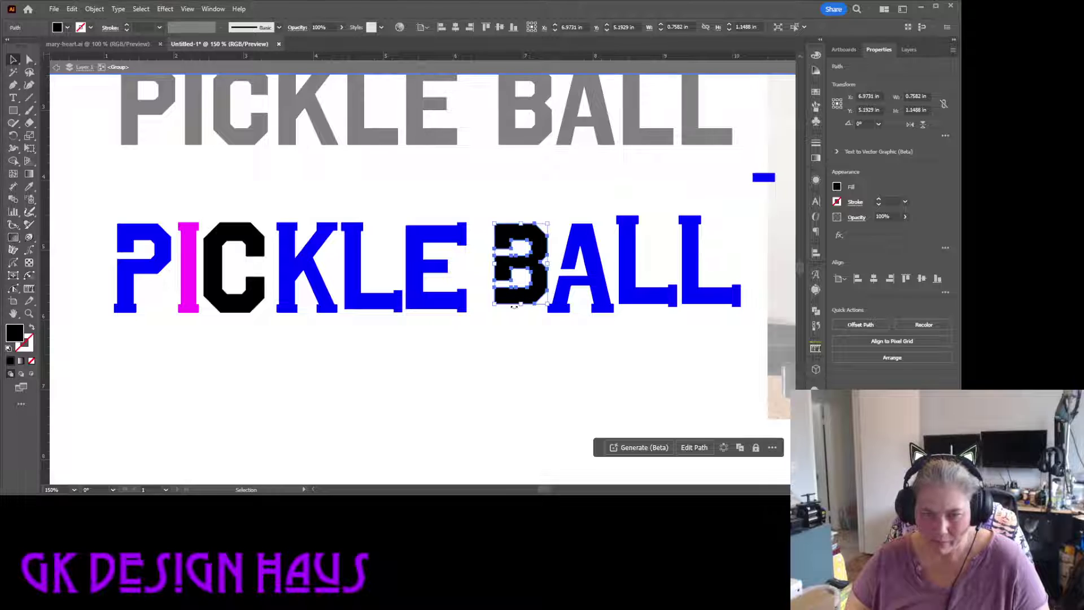
mouse_move(495, 303)
mouse_down()
mouse_move(478, 309)
mouse_move(489, 311)
mouse_up()
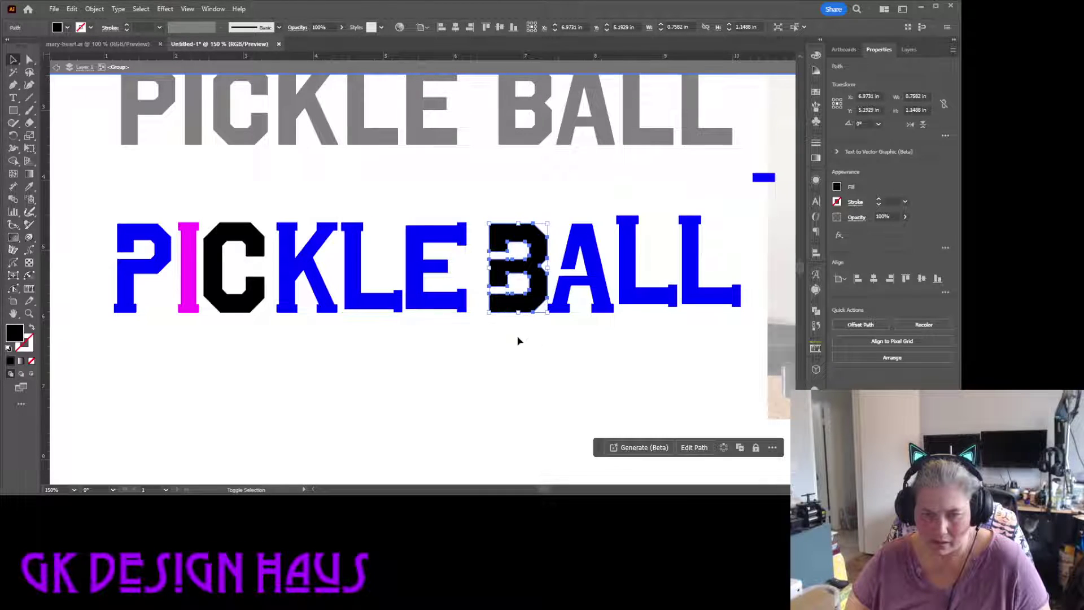
click(541, 352)
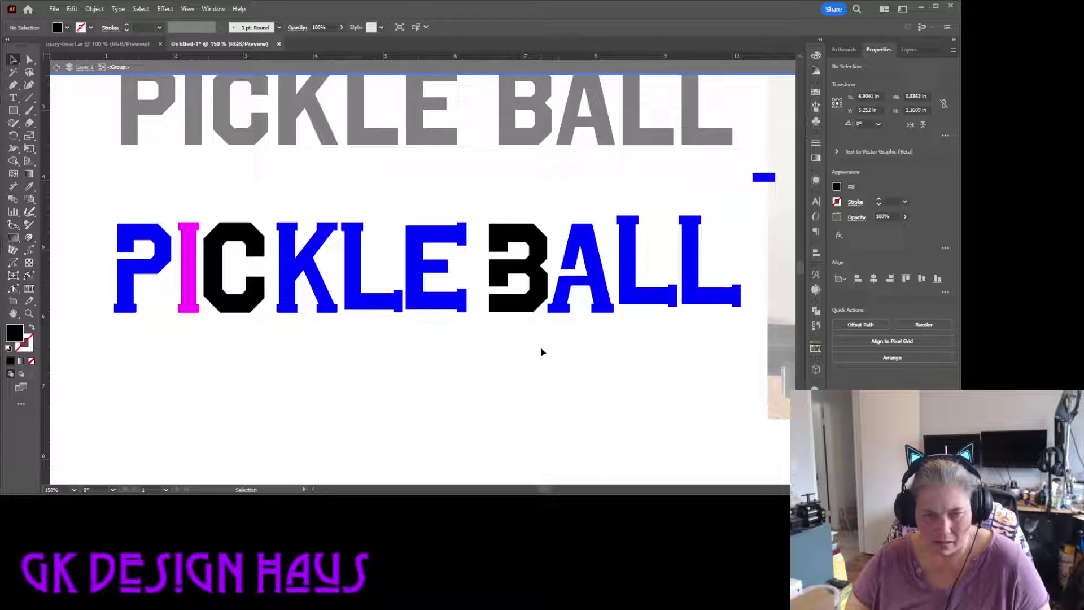
click(599, 286)
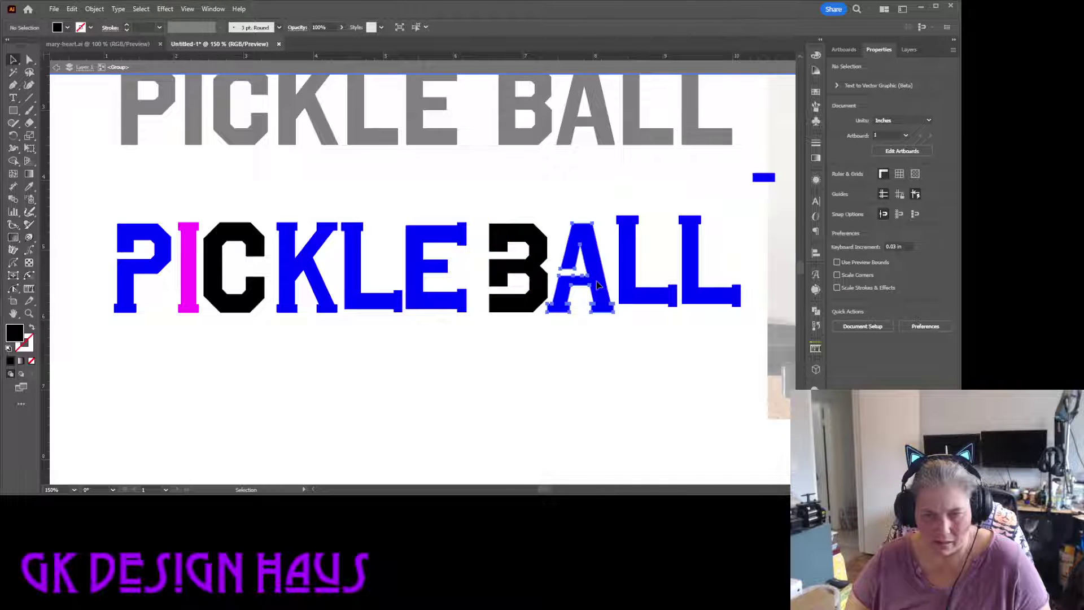
click(490, 225)
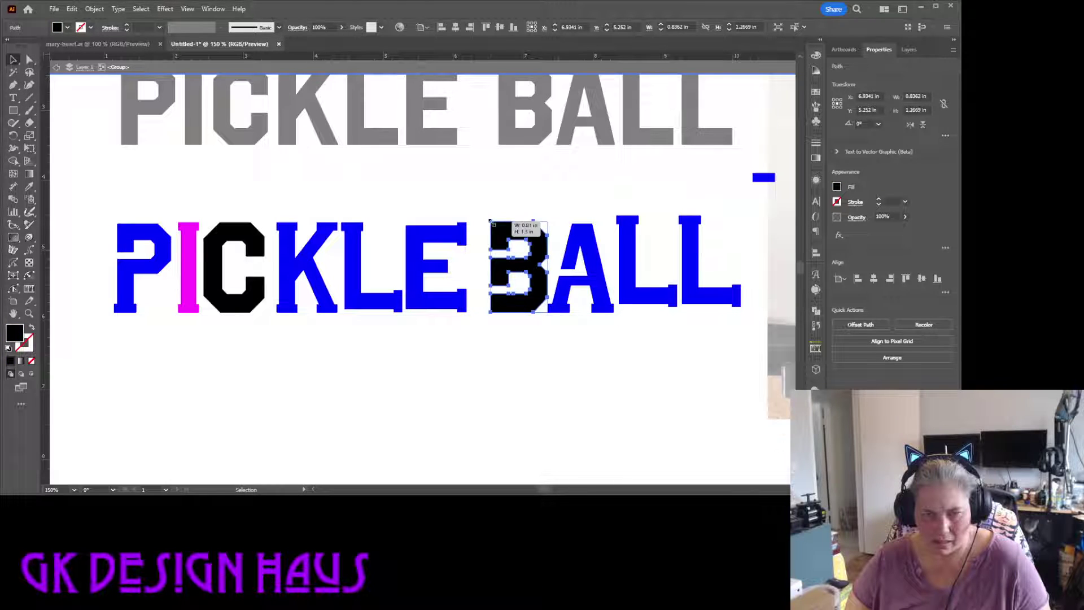
Step: Fine-tune the E to about 0.87 by 1.28 in, and raise the tops of the B and A to match its height
click(448, 281)
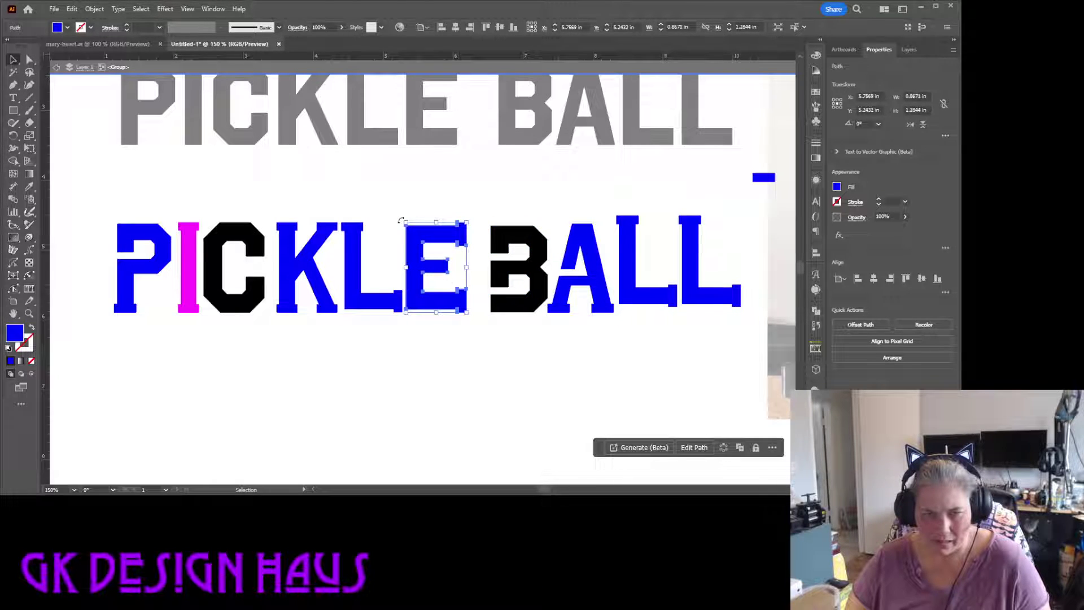
mouse_move(406, 223)
mouse_down()
mouse_move(378, 219)
mouse_move(404, 222)
mouse_up()
click(516, 257)
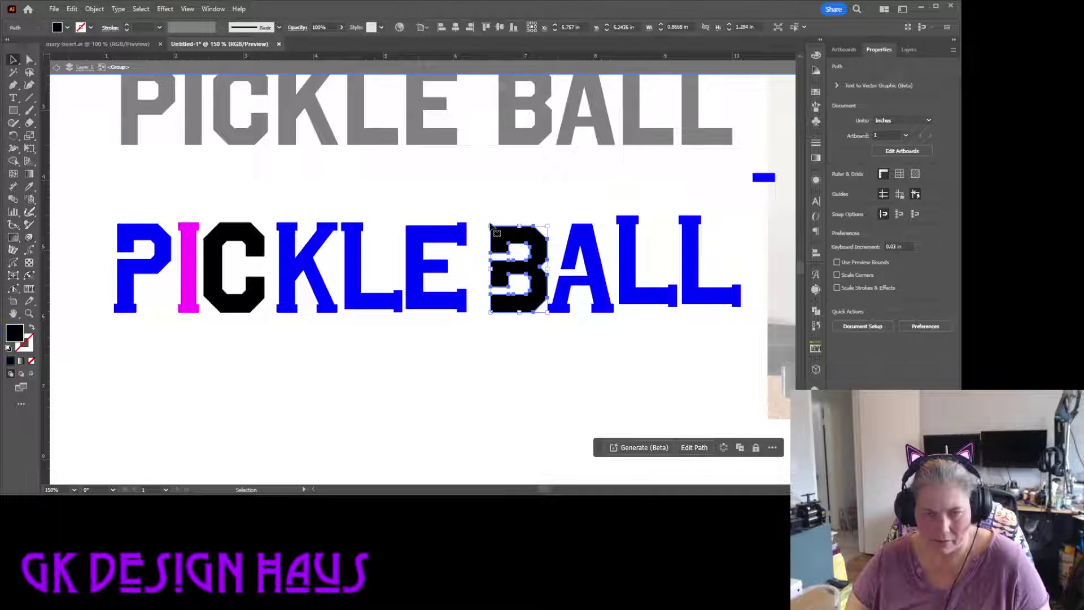
click(492, 225)
drag(491, 224, 546, 222)
click(569, 249)
Step: Delete both mismatched Ls at the end of BALL
click(627, 247)
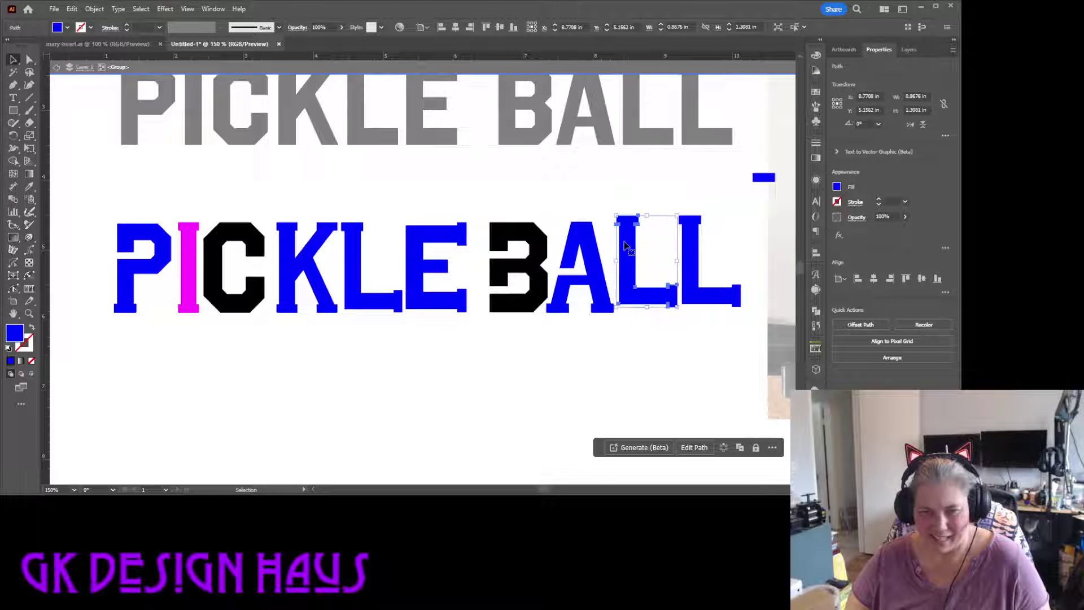
shift+click(699, 248)
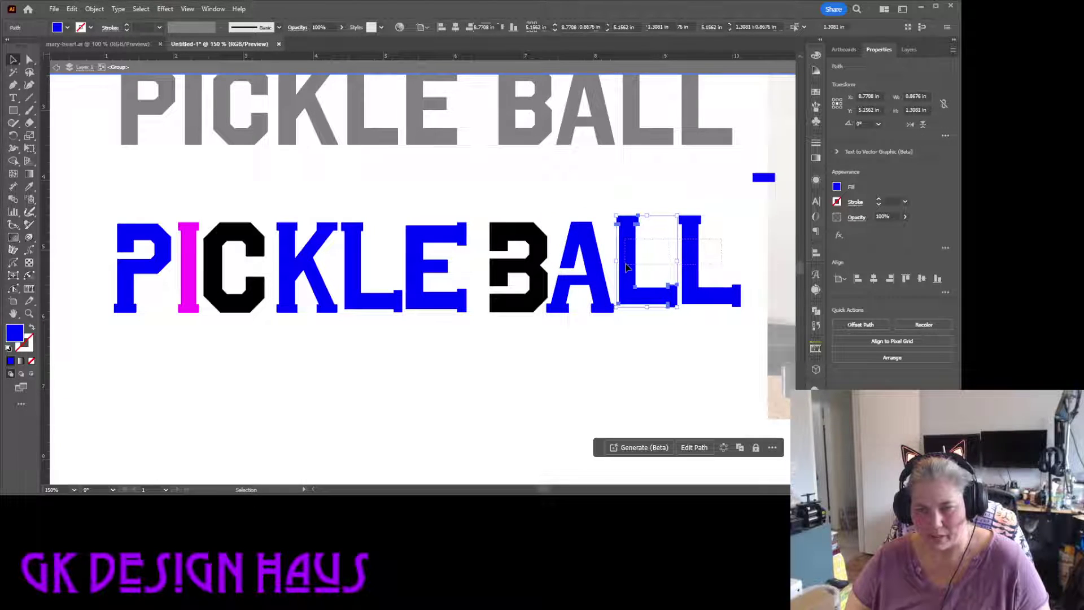
key(Delete)
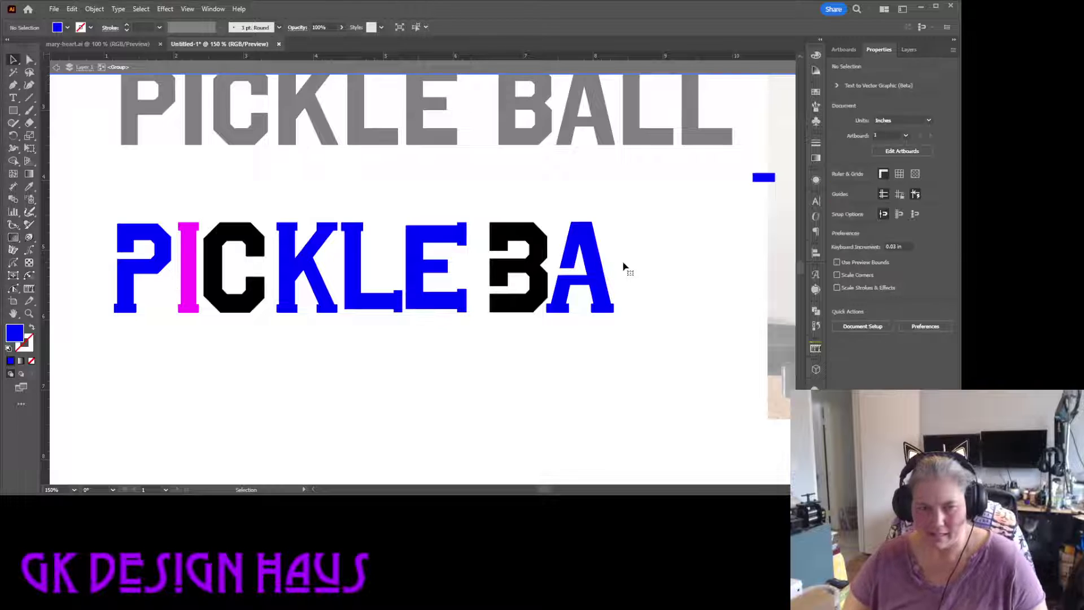
Step: Duplicate the L of PICKLE about 3.92 in horizontally so the copy follows the A of BALL on the same baseline
click(371, 309)
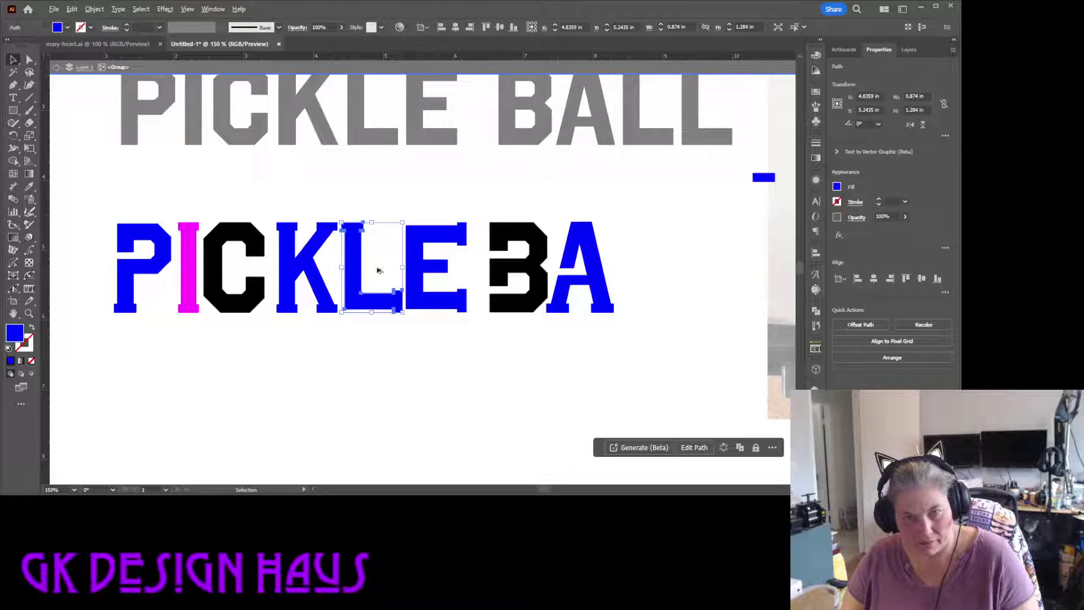
drag(378, 270, 630, 266)
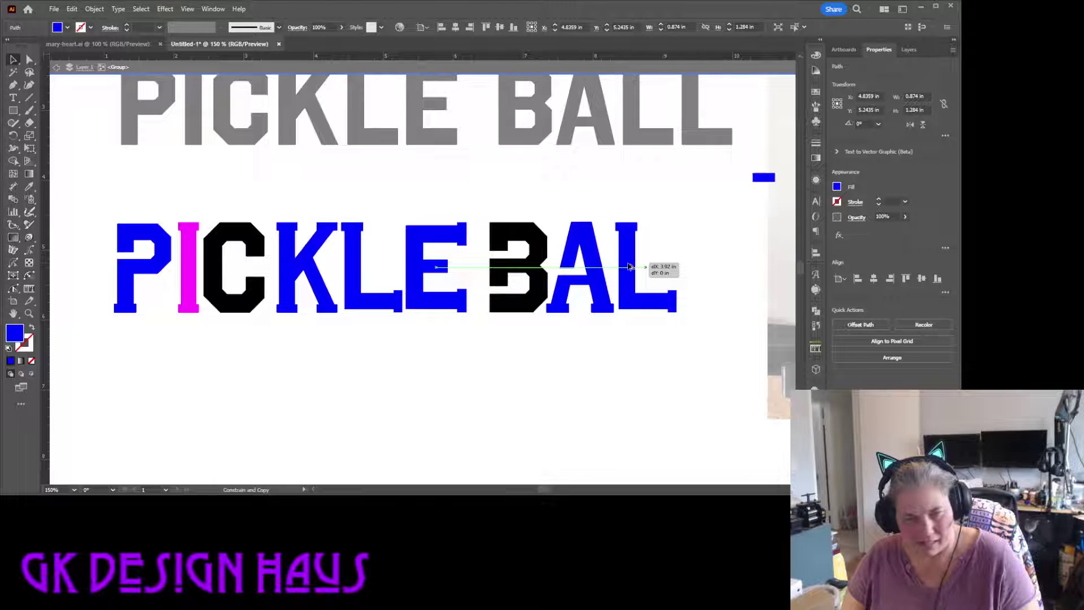
drag(630, 266, 630, 267)
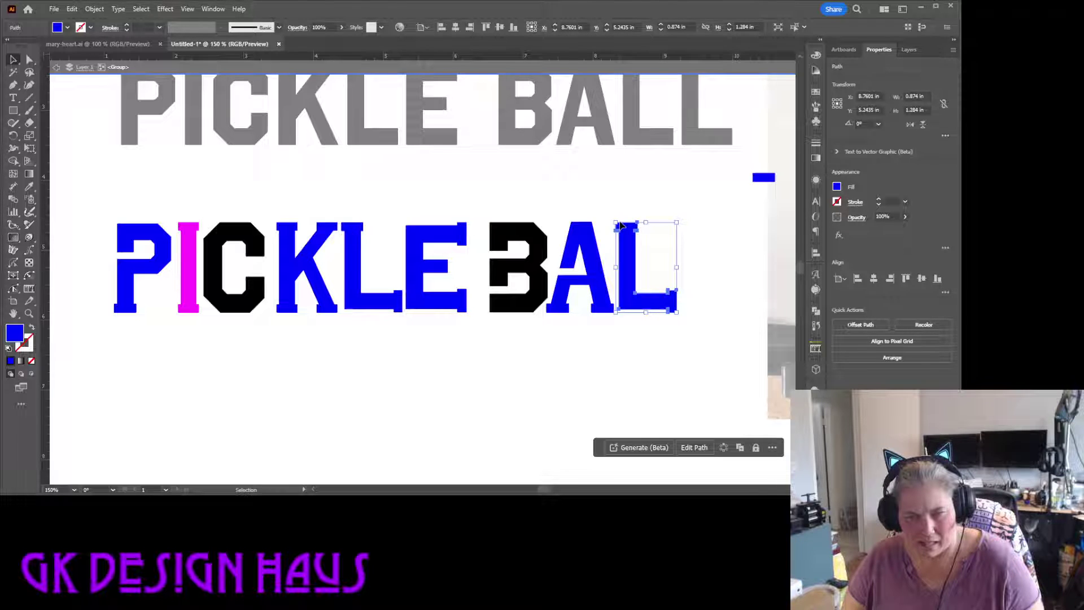
drag(619, 224, 613, 221)
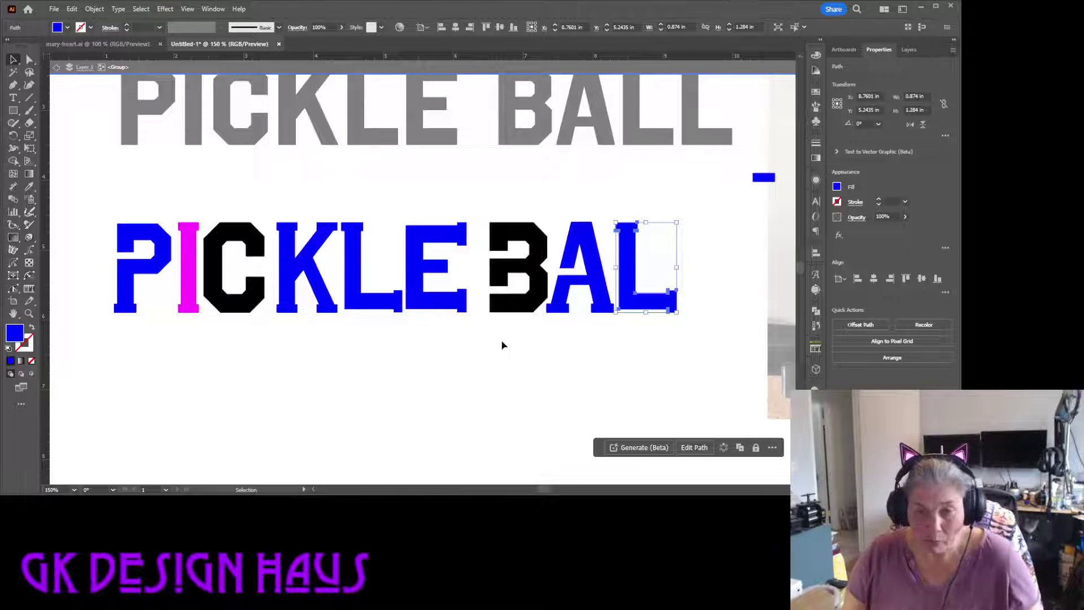
Step: Duplicate the new L along the baseline to form the final letter of BALL
scroll(502, 344, up, 1)
click(632, 371)
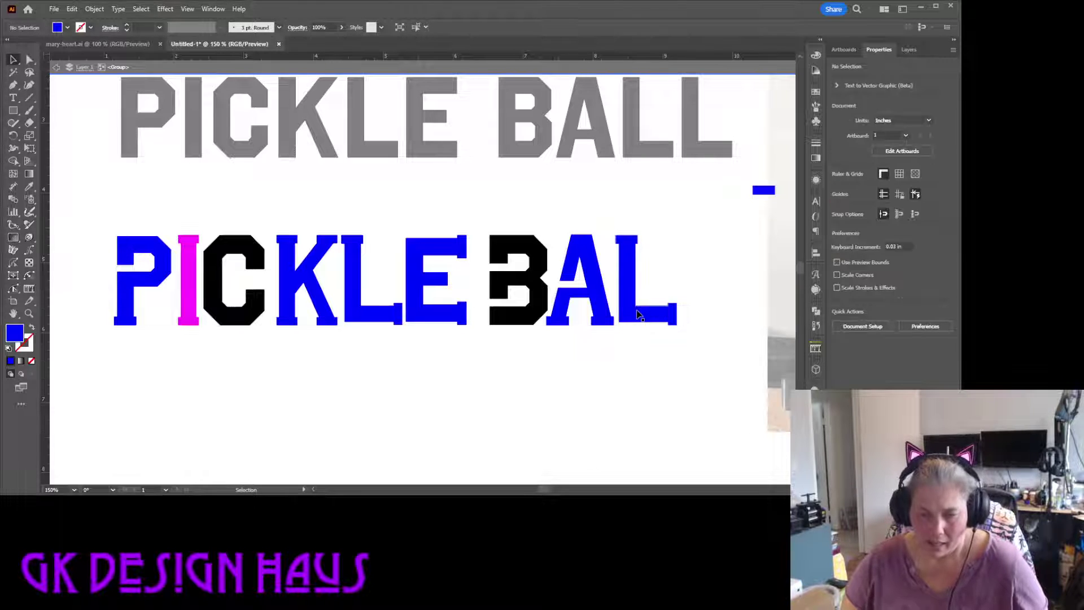
click(637, 314)
drag(637, 315, 699, 321)
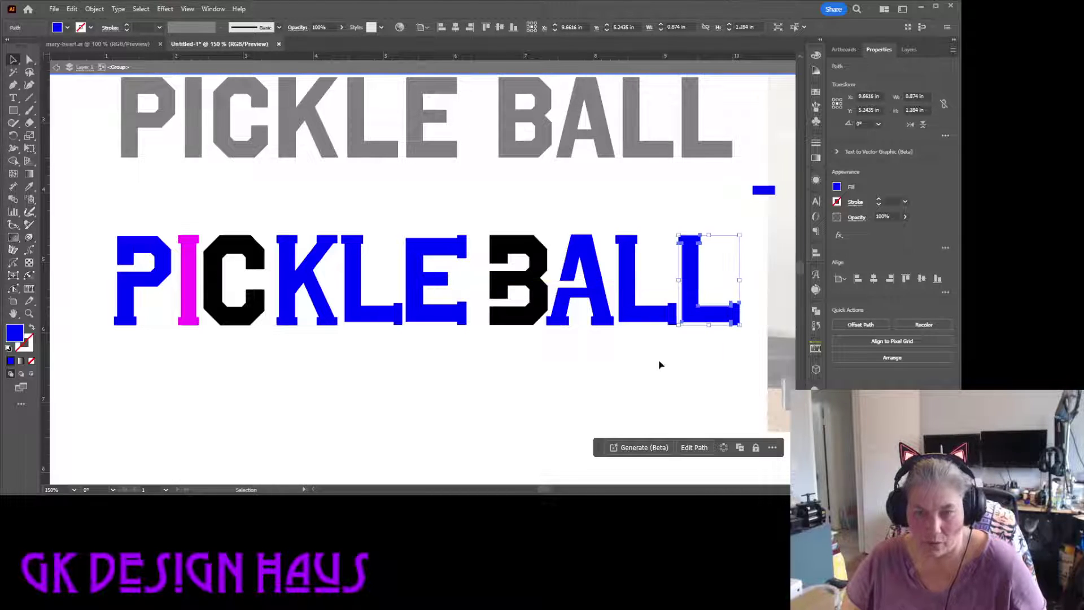
click(577, 383)
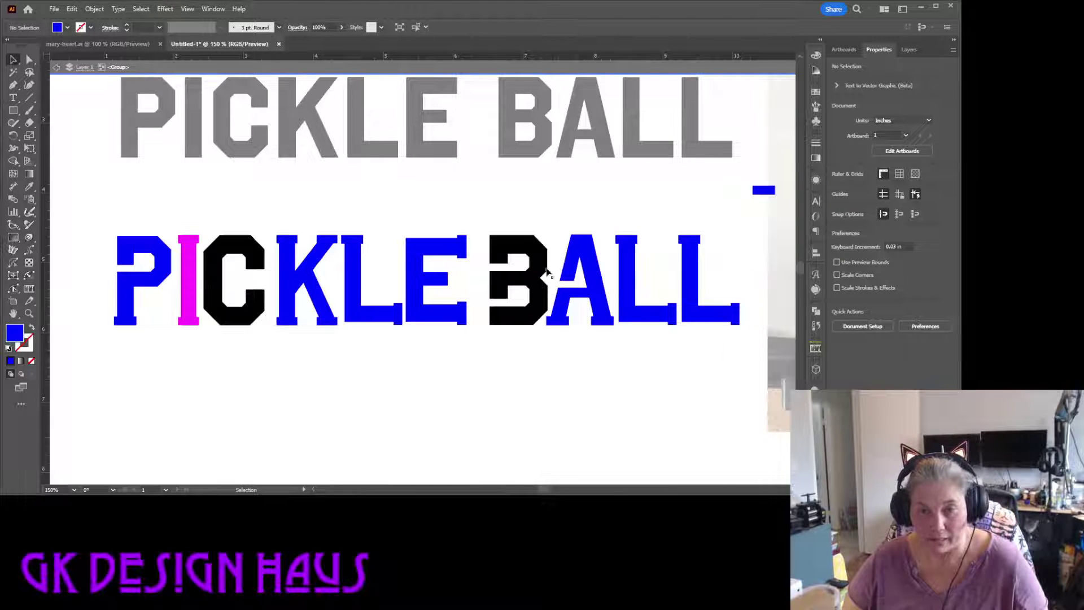
Step: Adjust the spacing of the two Ls in BALL, widening the word to about 3.62 in
drag(507, 226, 720, 378)
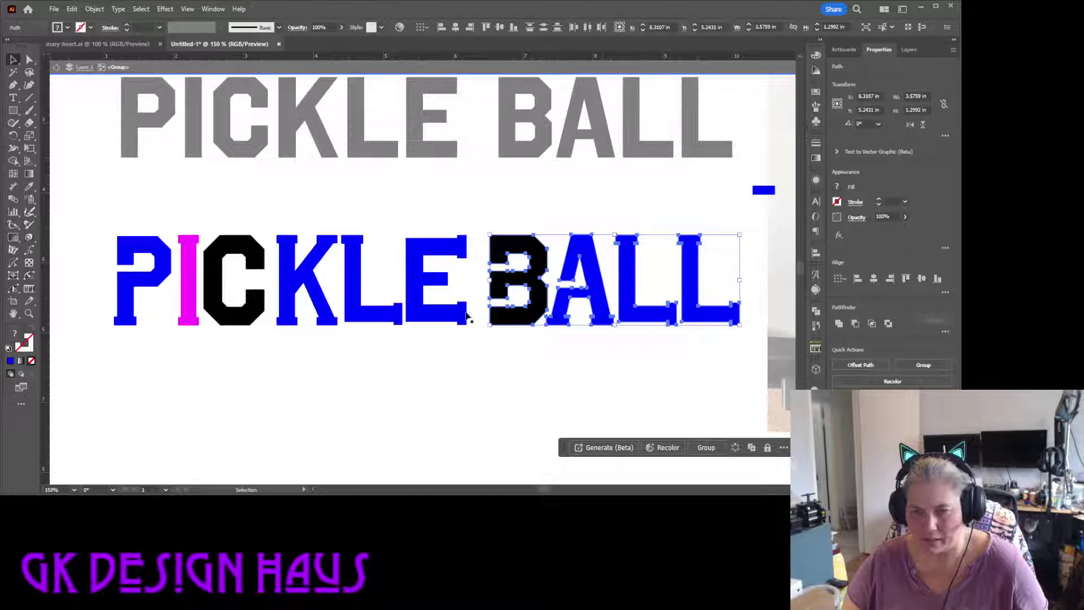
click(651, 378)
drag(686, 312, 693, 311)
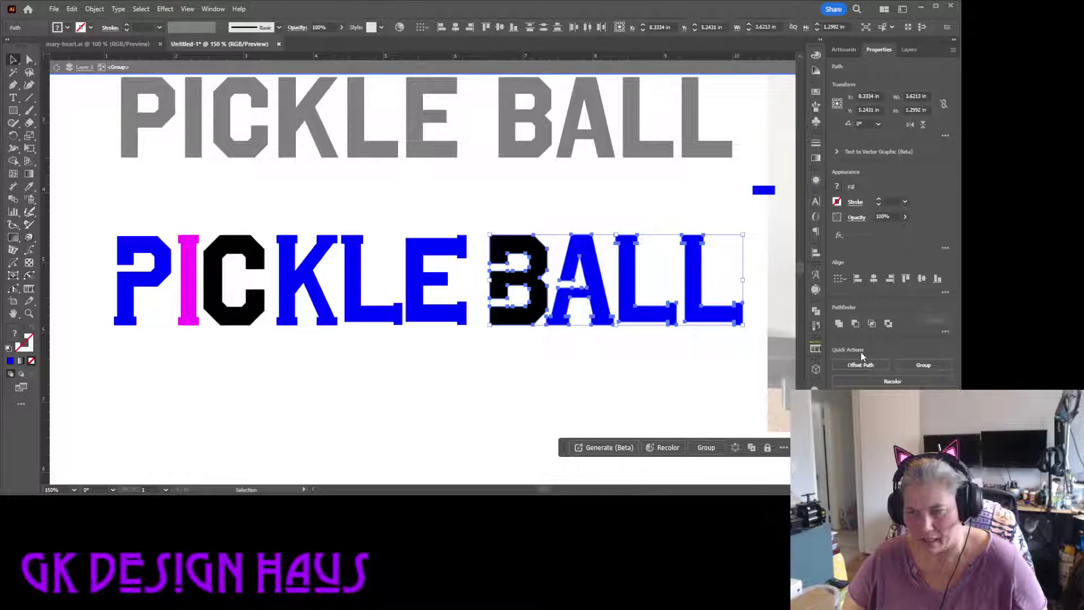
Step: Even out the horizontal spacing between the letters of BALL, keeping the word's overall width
key(Right)
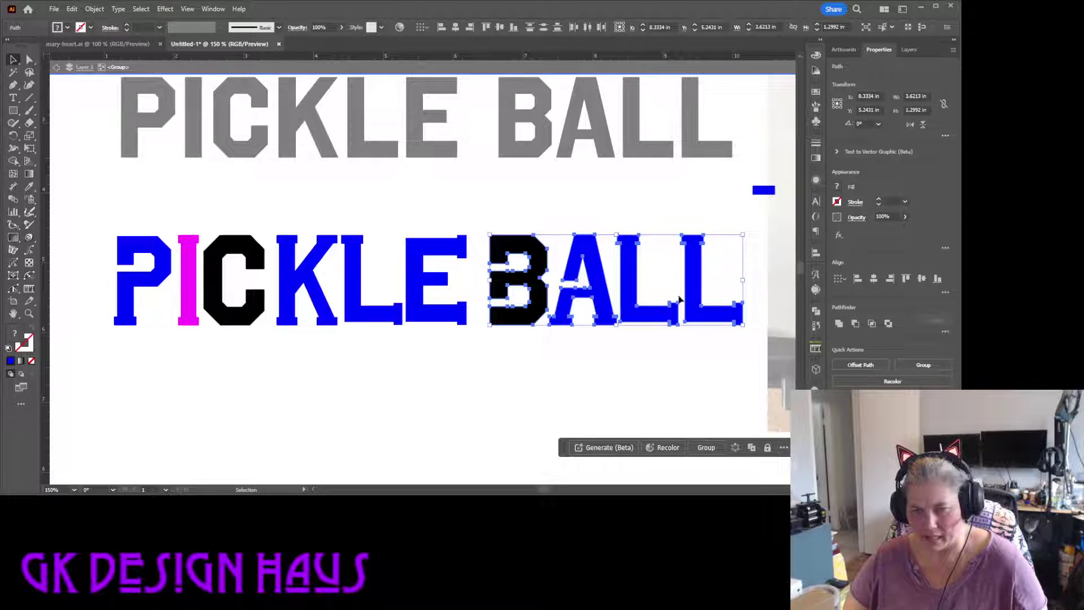
click(535, 380)
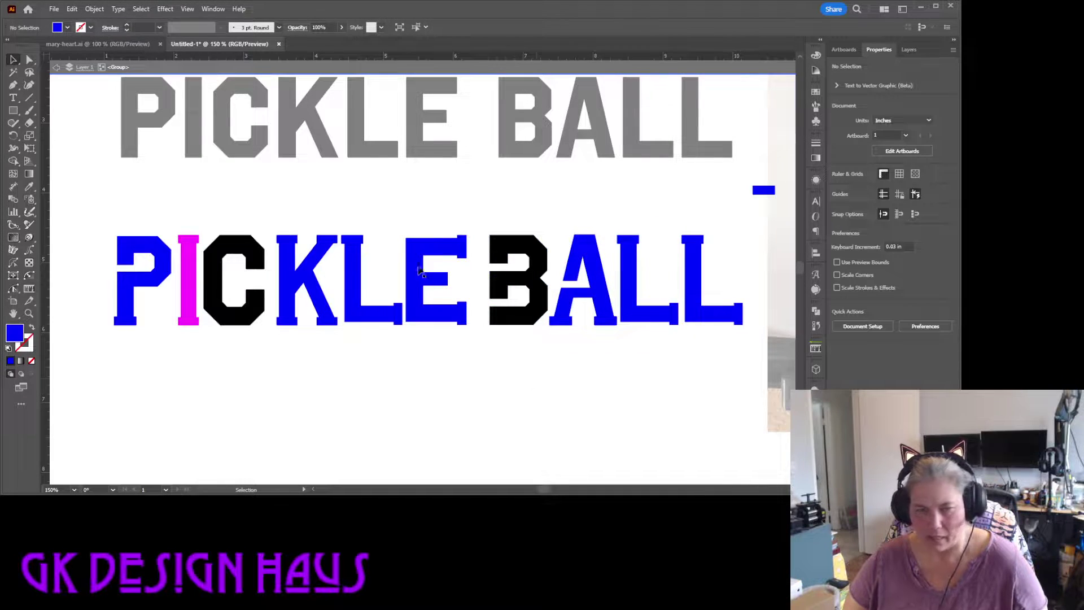
Step: Try to distribute the letters of PICKLE evenly across the width of the word
drag(112, 225, 485, 286)
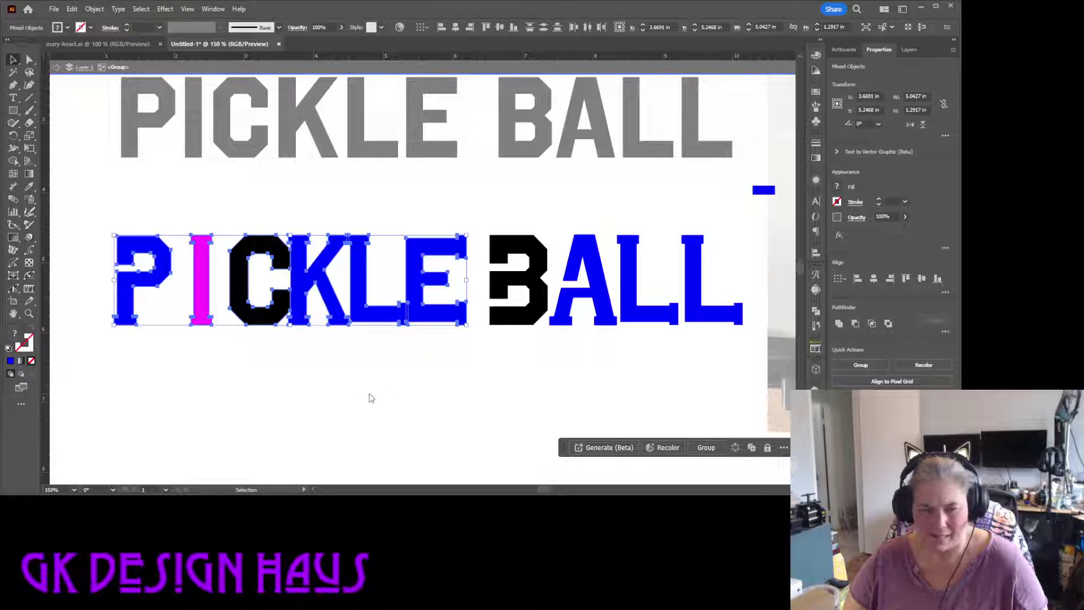
key(ctrl+z)
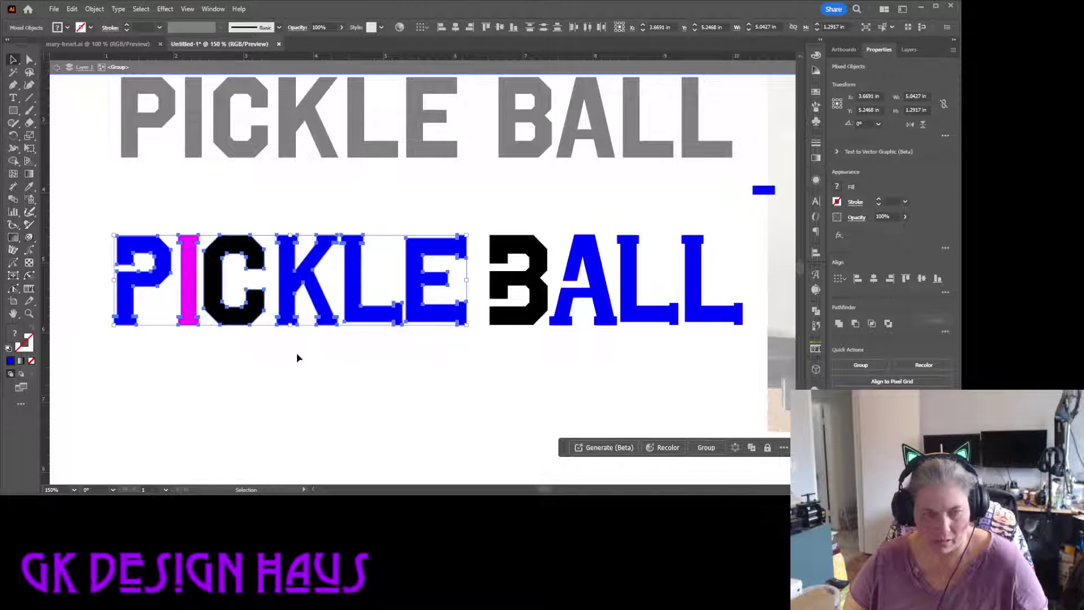
click(280, 402)
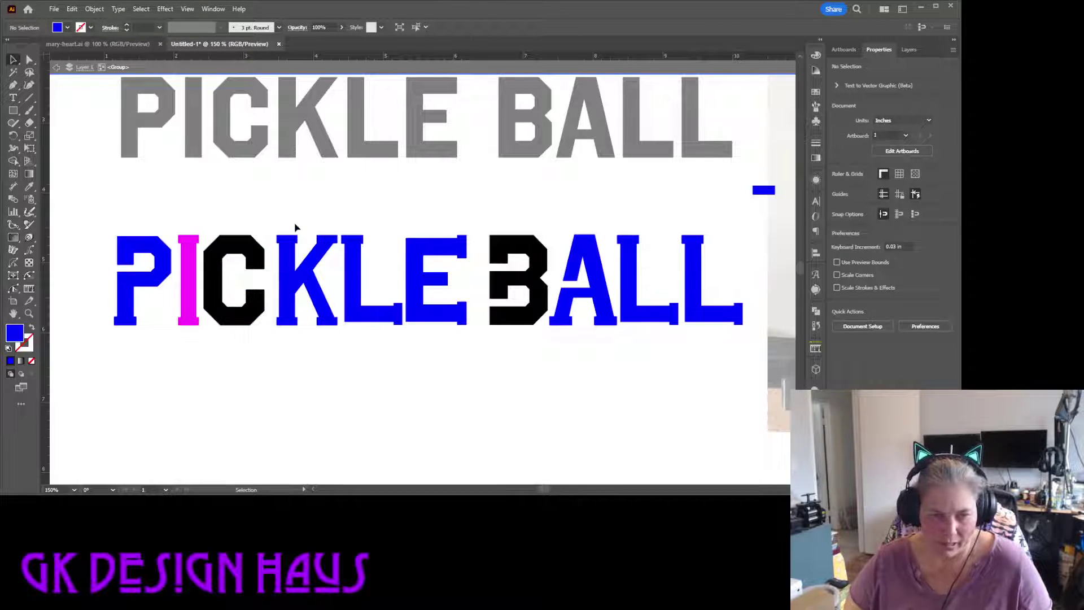
Step: Shift the K, L and E of PICKLE together 0.09 in closer to the C
click(432, 325)
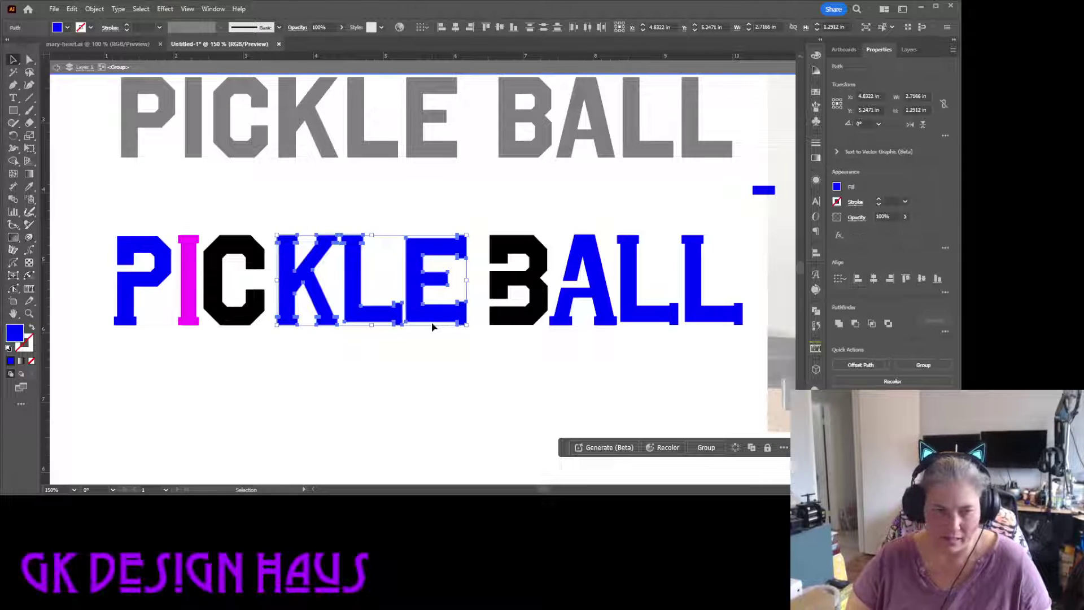
key(Left)
key(Left)
key(Left)
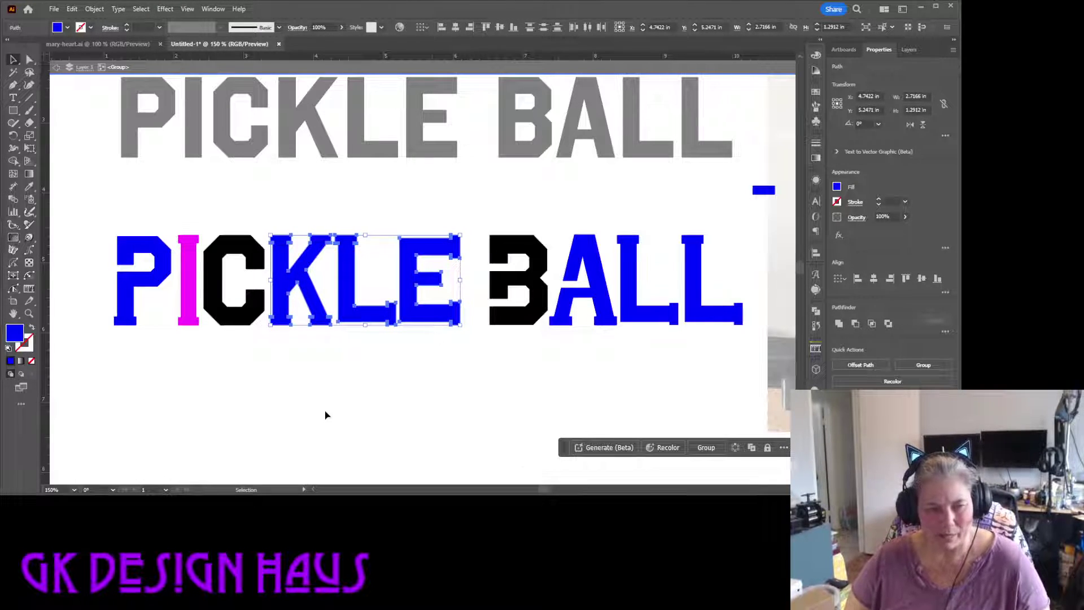
click(280, 348)
Step: Nudge the C of PICKLE 0.03 in away from the I toward the K
click(248, 312)
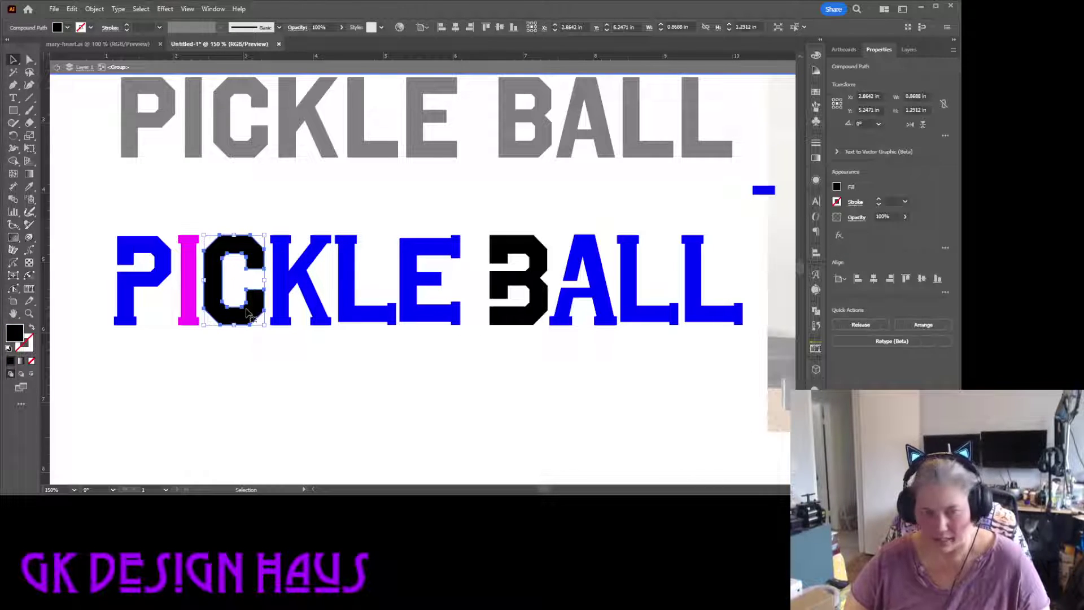
key(Right)
click(480, 428)
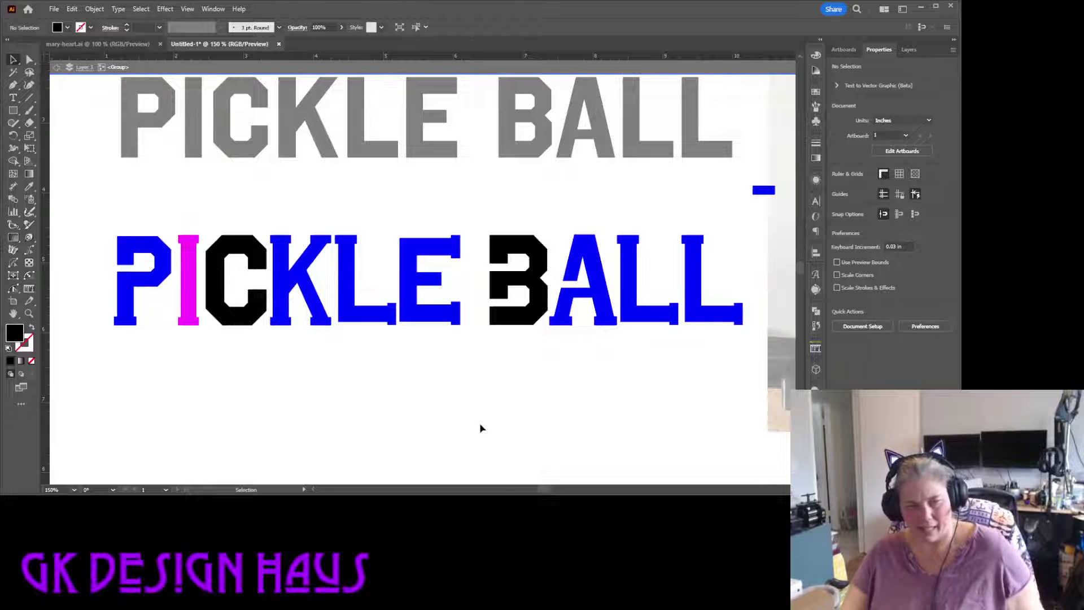
Step: Fill every slab-serif letter of PICKLE BALL with the same dark red
drag(86, 196, 642, 243)
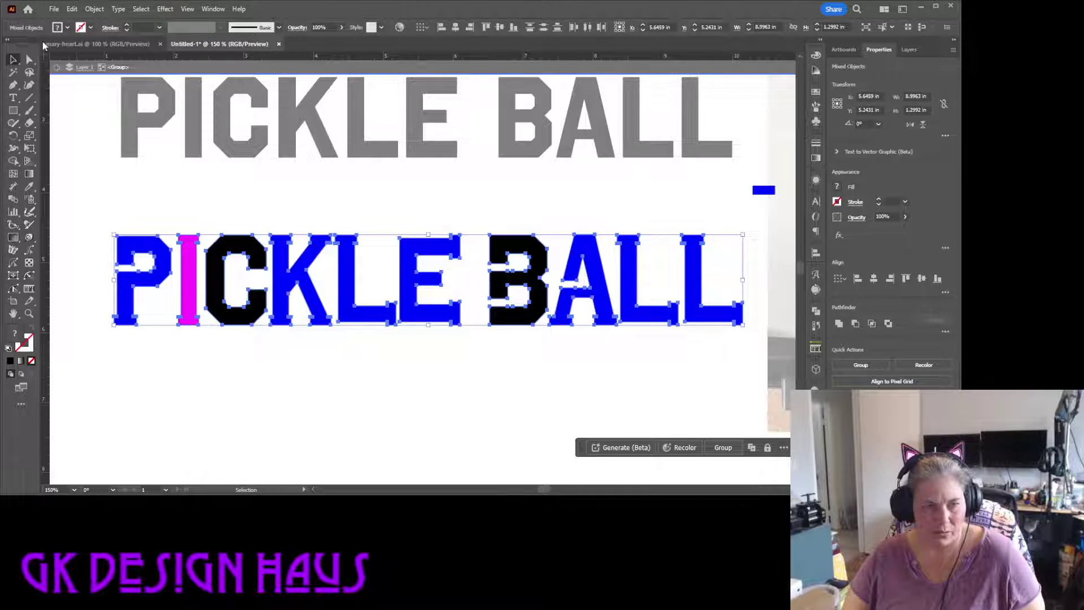
key(ctrl+z)
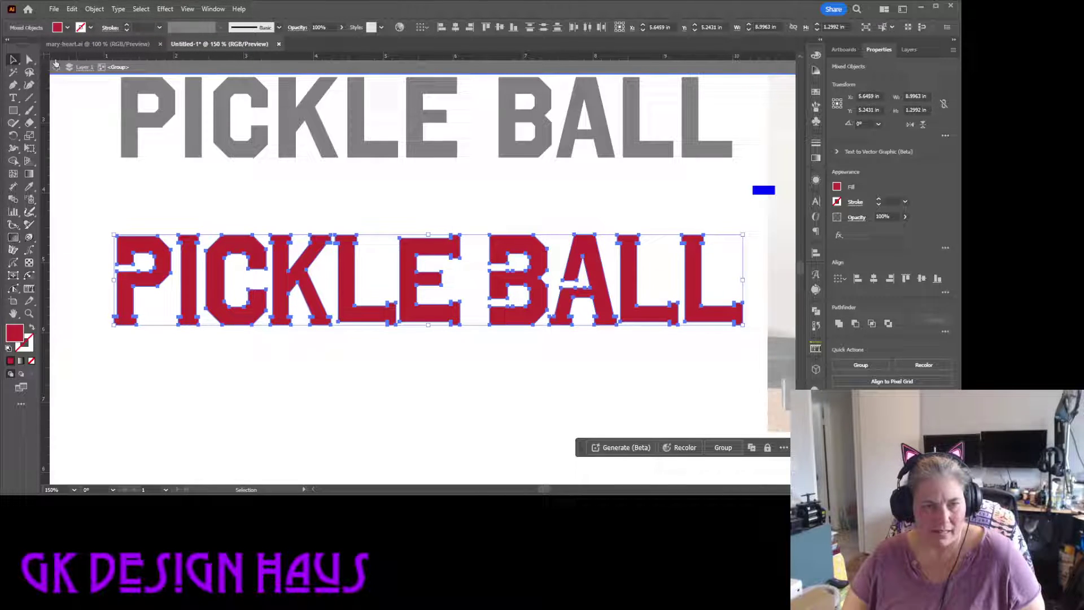
click(387, 379)
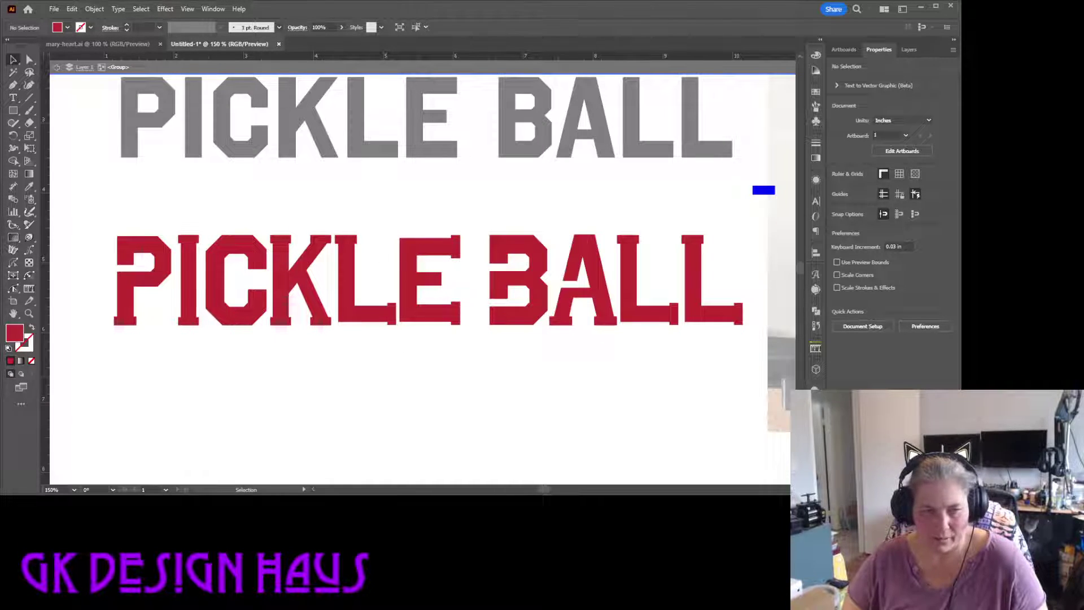
drag(106, 222, 746, 332)
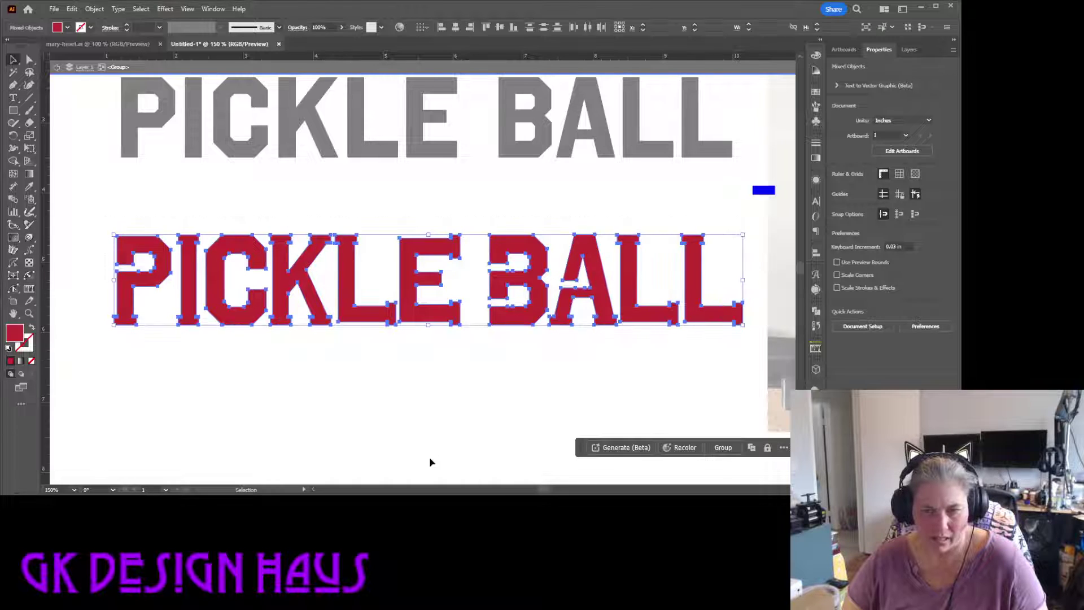
click(370, 378)
click(349, 310)
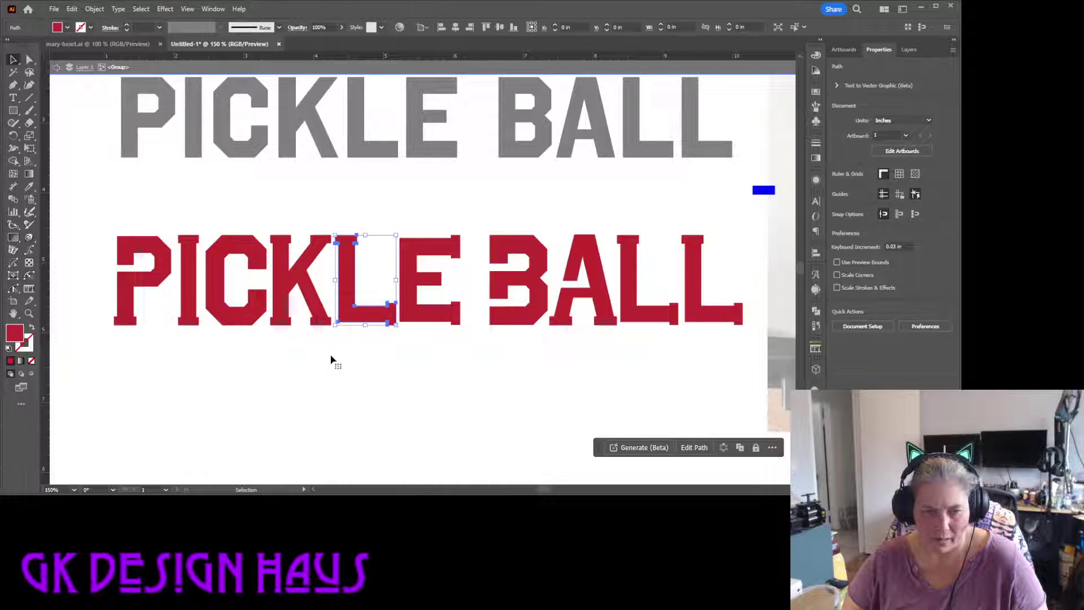
click(332, 360)
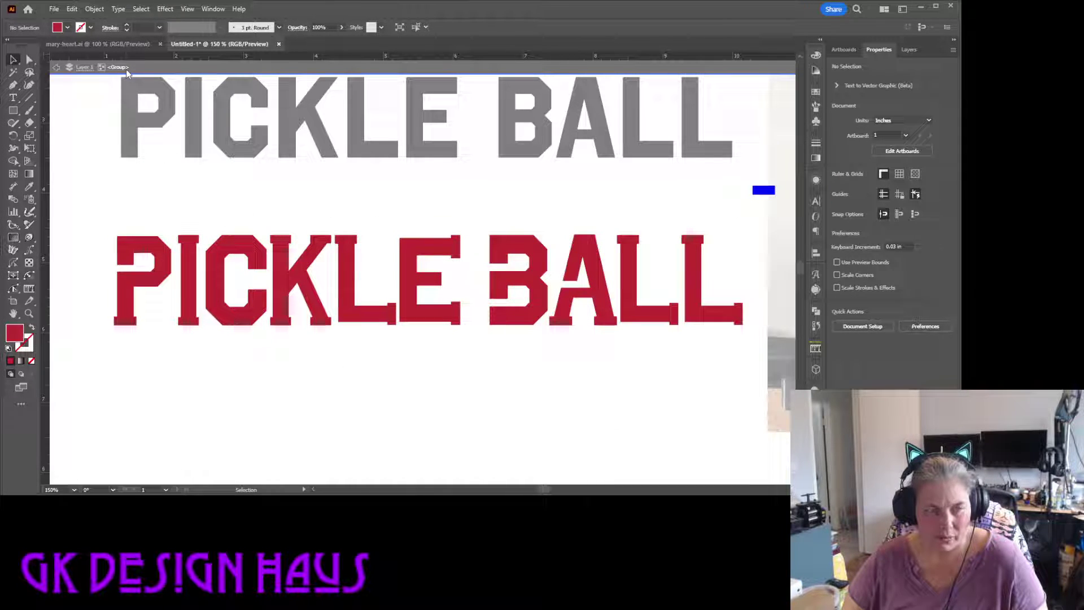
Step: Exit group isolation and select the whole red PICKLE BALL lettering group
double_click(404, 394)
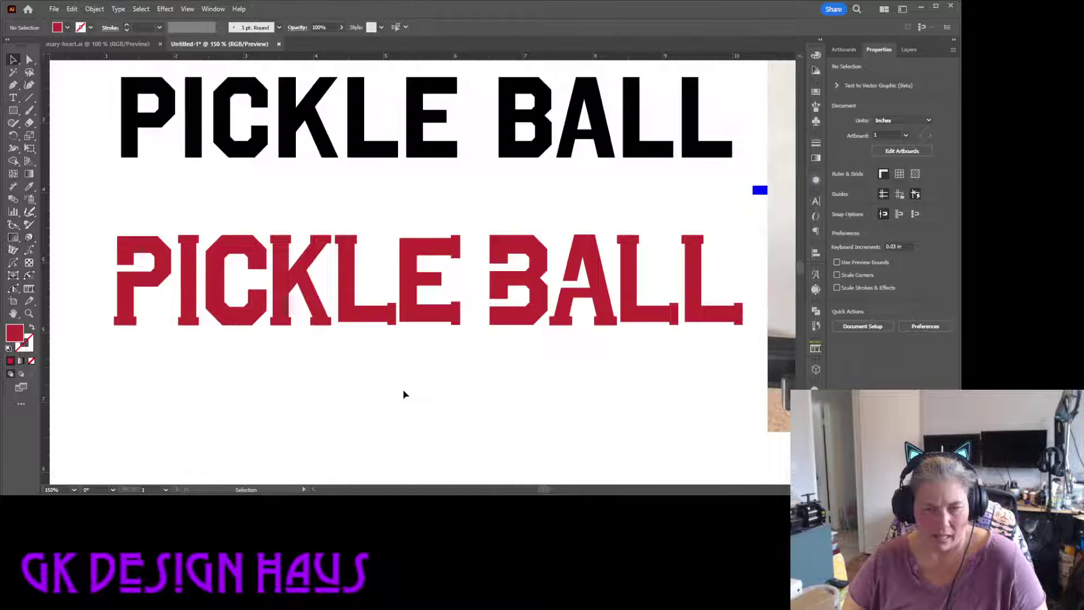
click(356, 316)
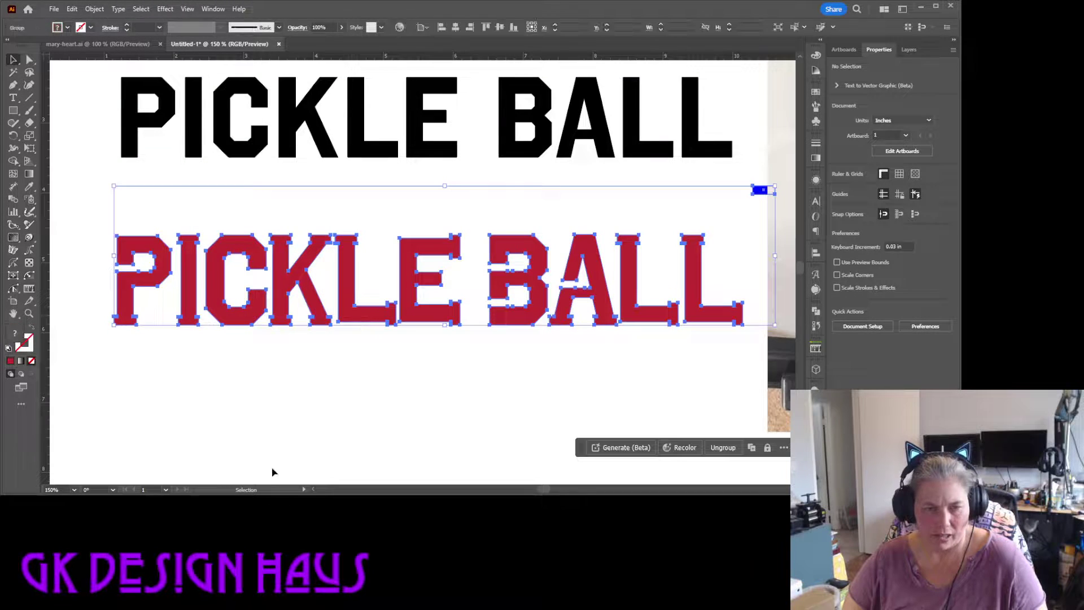